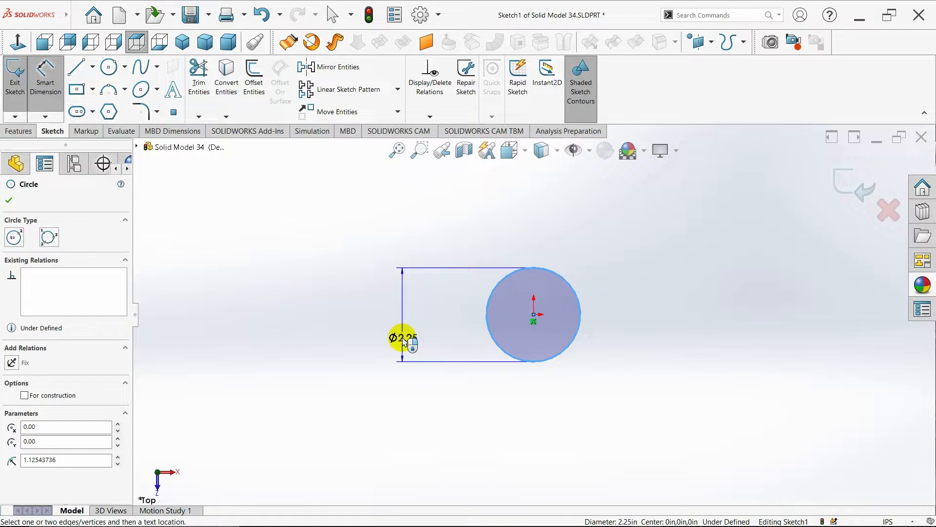
- Dimension the circle centred on the origin with a diameter of 2 in
{"action": "left_click", "coordinate": [360, 338]}
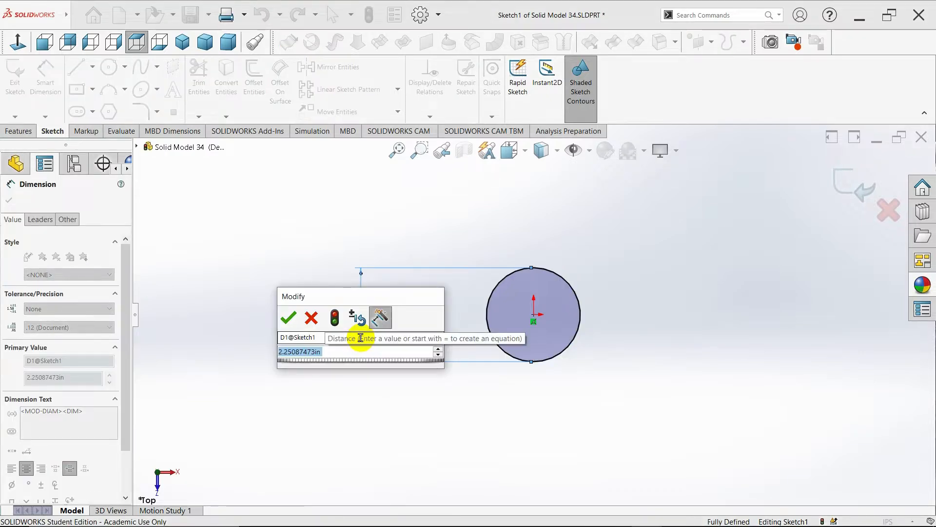
{"action": "key", "text": "BackSpace"}
{"action": "type", "text": "2"}
{"action": "key", "text": "Return"}
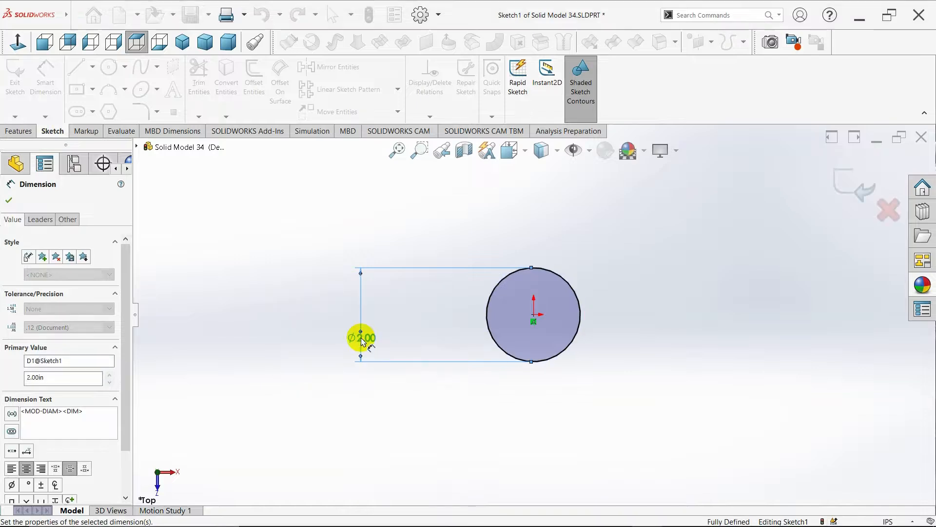
{"action": "left_click", "coordinate": [10, 200]}
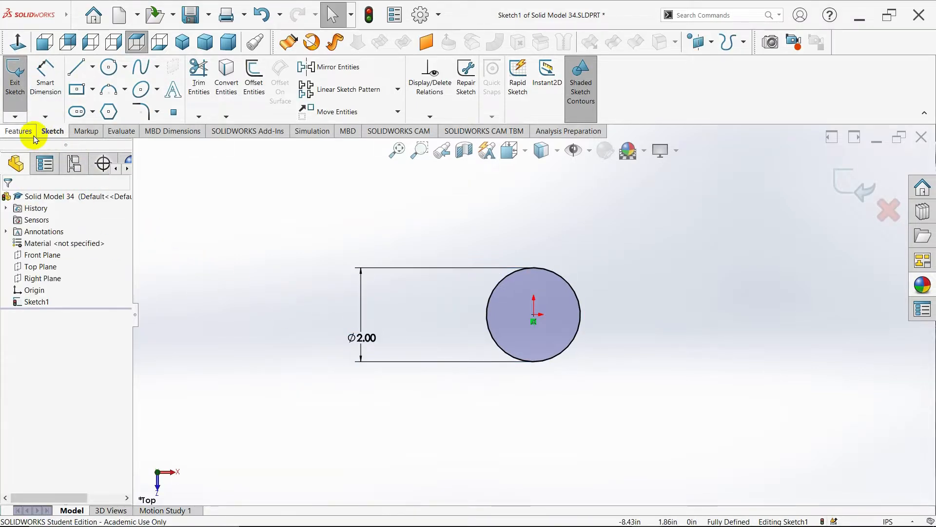
- Extrude the circle upward as a blind boss 0.25 in deep to form the base disc
{"action": "left_click", "coordinate": [20, 131]}
{"action": "left_click", "coordinate": [19, 93]}
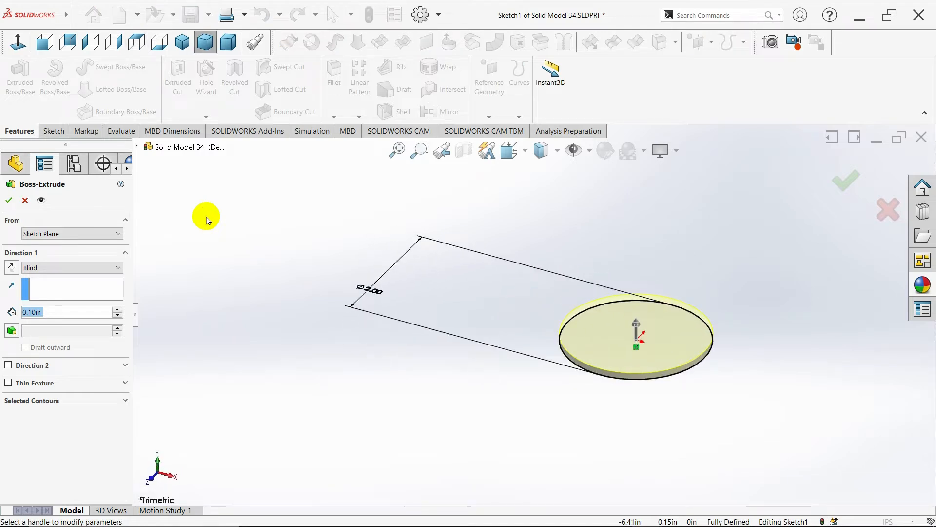
{"action": "type", "text": ".25"}
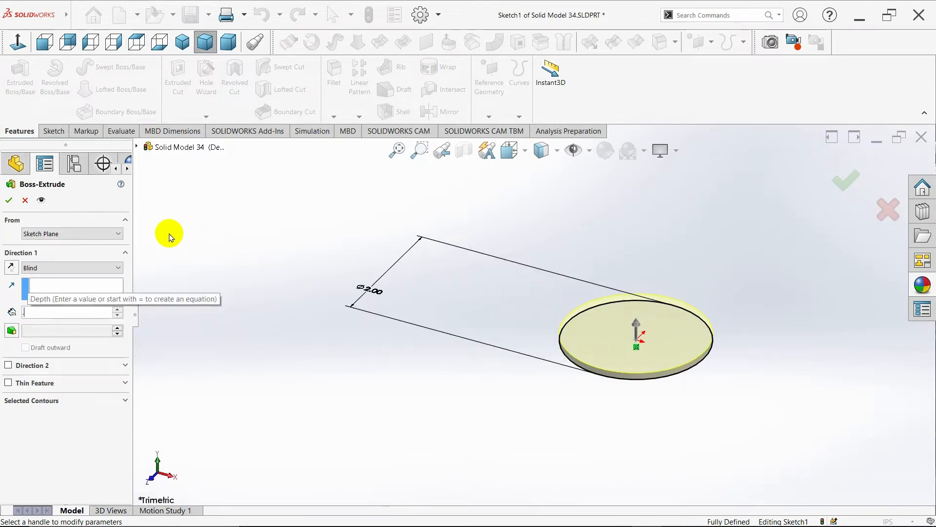
{"action": "key", "text": "Return"}
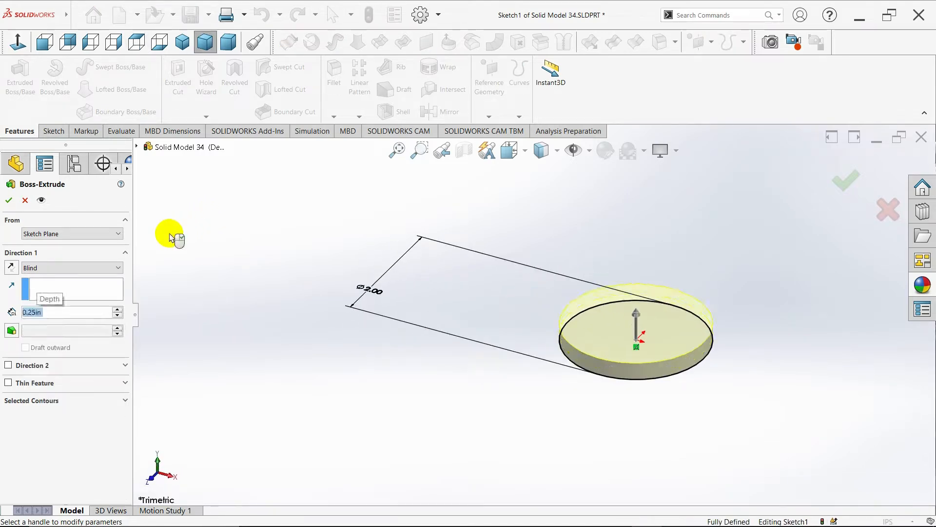
{"action": "left_click", "coordinate": [10, 200]}
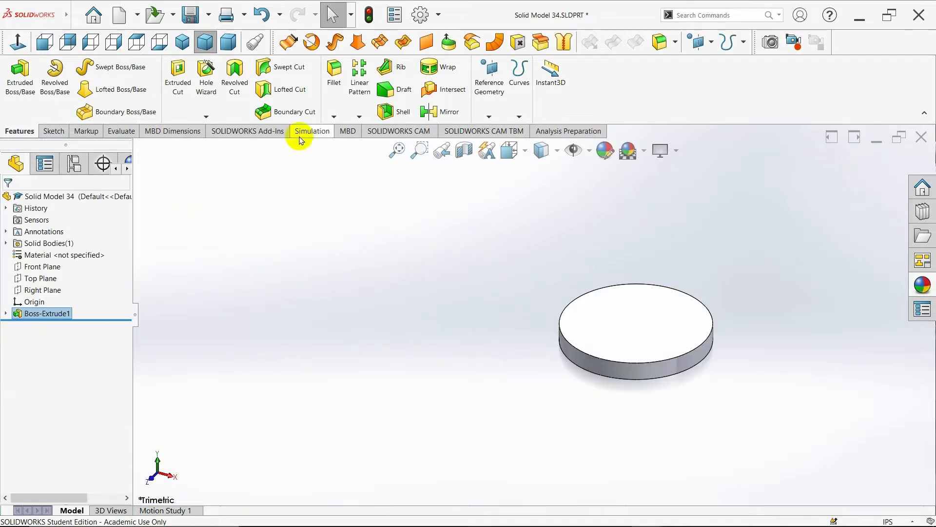
- Change the scene to a plain white background and apply the yellow high gloss plastic appearance to the part
{"action": "left_click", "coordinate": [182, 42]}
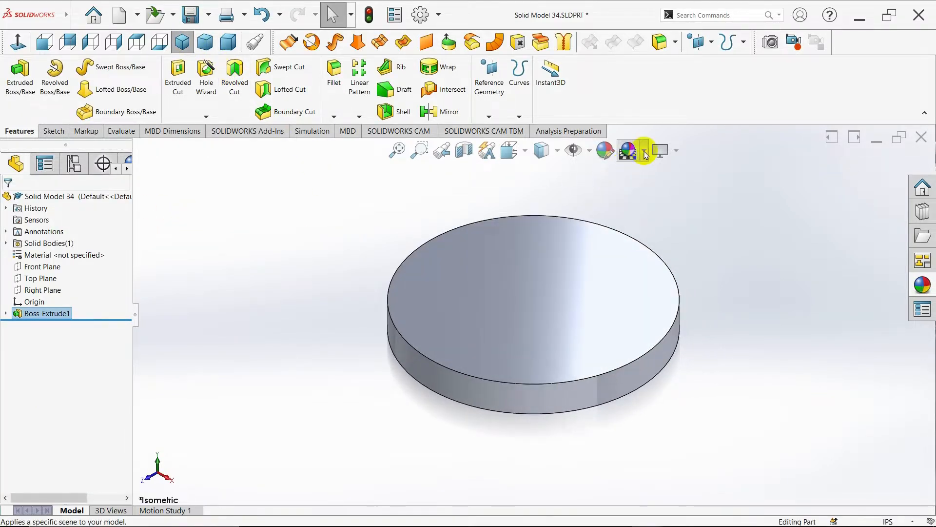
{"action": "left_click", "coordinate": [646, 155]}
{"action": "left_click", "coordinate": [648, 167]}
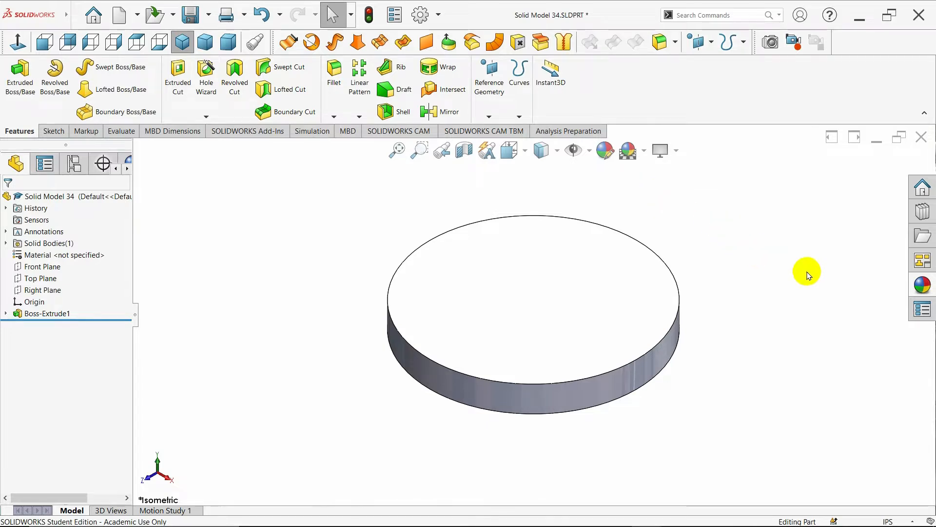
{"action": "left_click", "coordinate": [917, 284]}
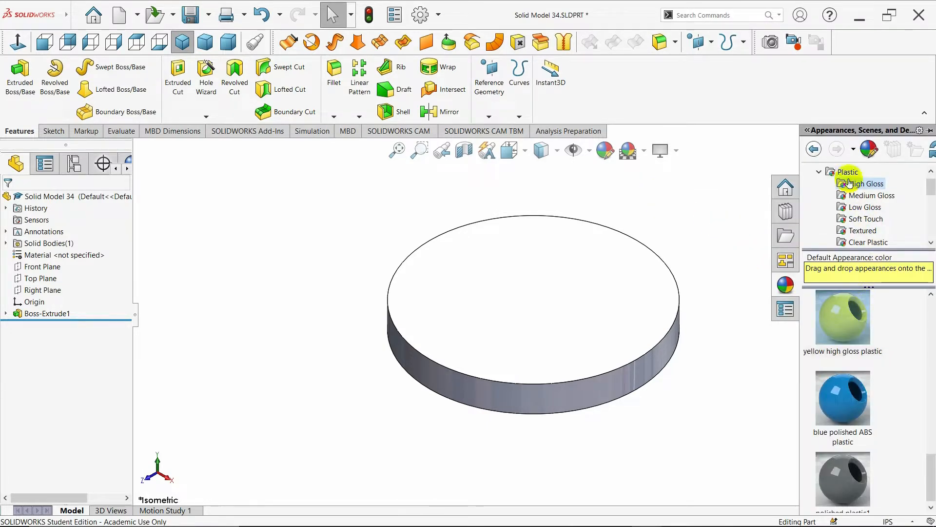
{"action": "double_click", "coordinate": [841, 313]}
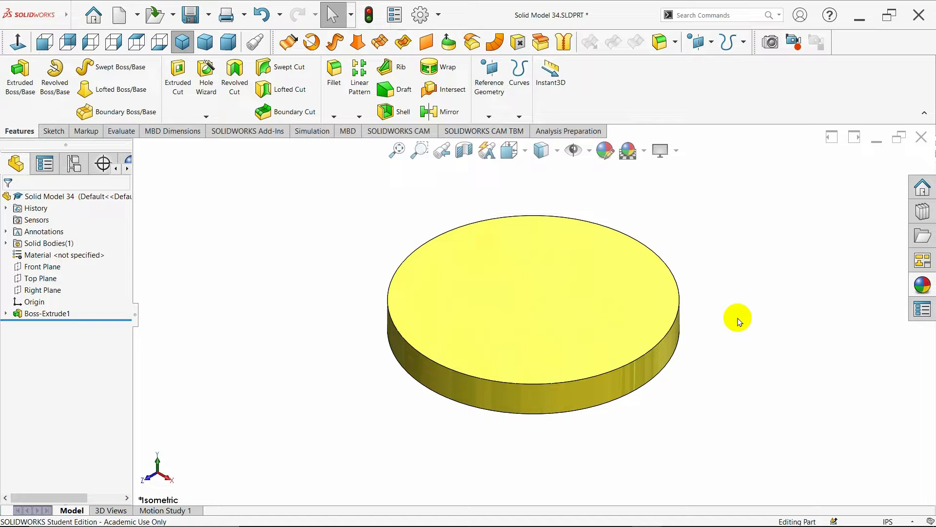
- Start a sketch on the disc's top face and draw a circle about 1.04 in in diameter centred on the origin
{"action": "left_click", "coordinate": [543, 280]}
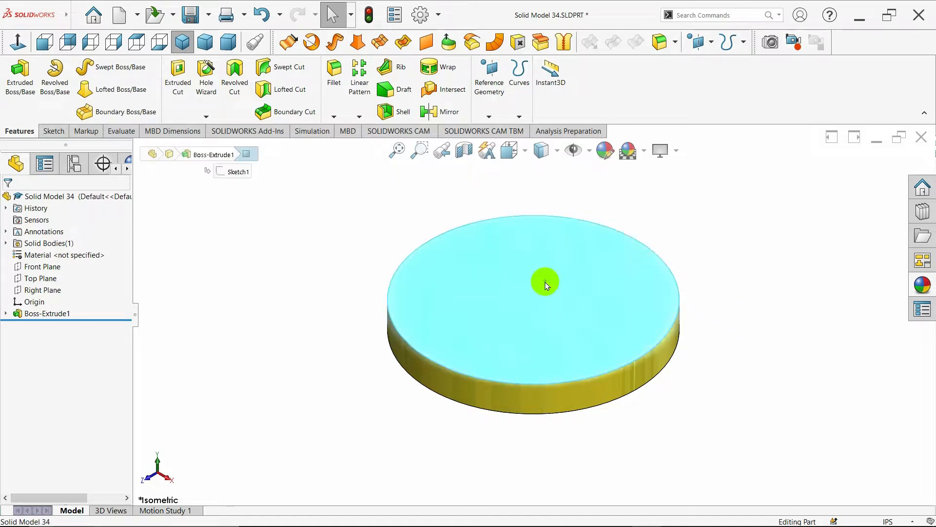
{"action": "left_click", "coordinate": [584, 254]}
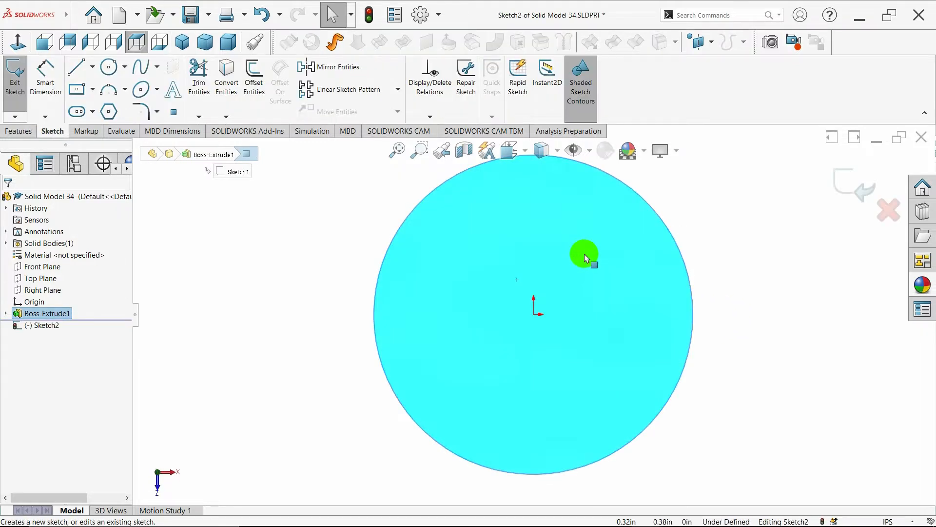
{"action": "left_click", "coordinate": [189, 184]}
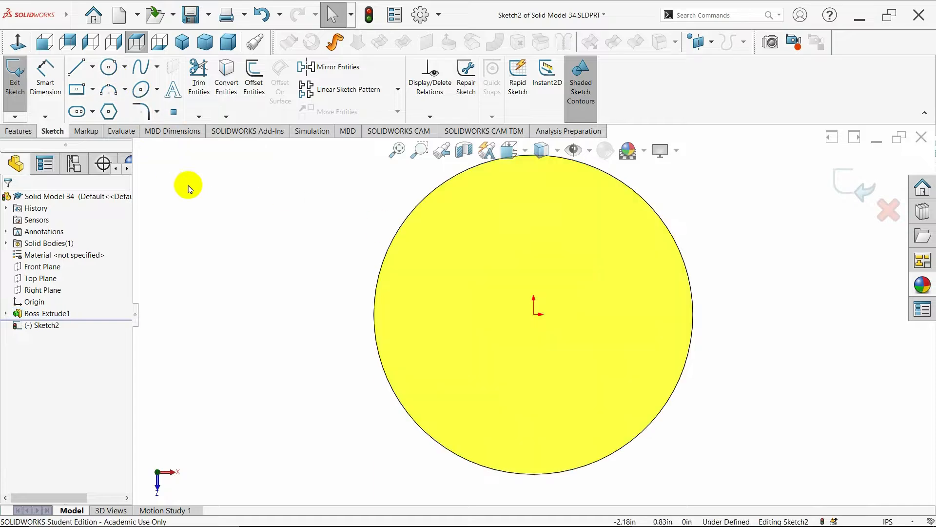
{"action": "left_click", "coordinate": [109, 66]}
{"action": "left_click", "coordinate": [534, 315]}
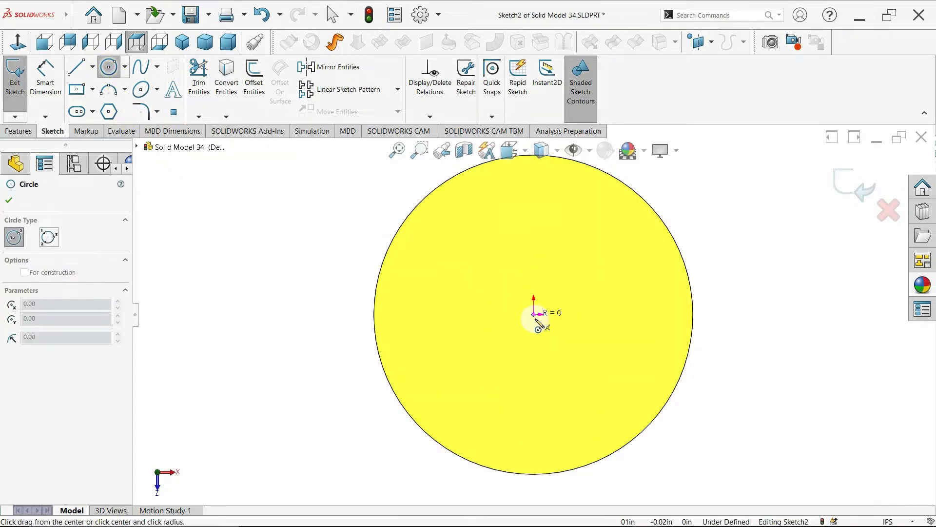
{"action": "left_click", "coordinate": [592, 372]}
{"action": "key", "text": "Escape"}
{"action": "key", "text": "Escape"}
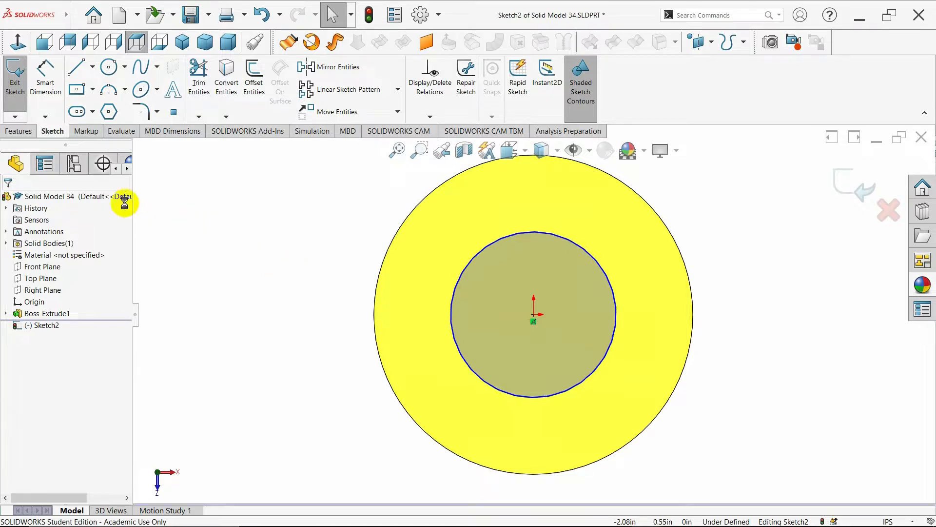
- Dimension the new circle on the disc's top face with a diameter of 1.125 in
{"action": "left_click", "coordinate": [45, 74]}
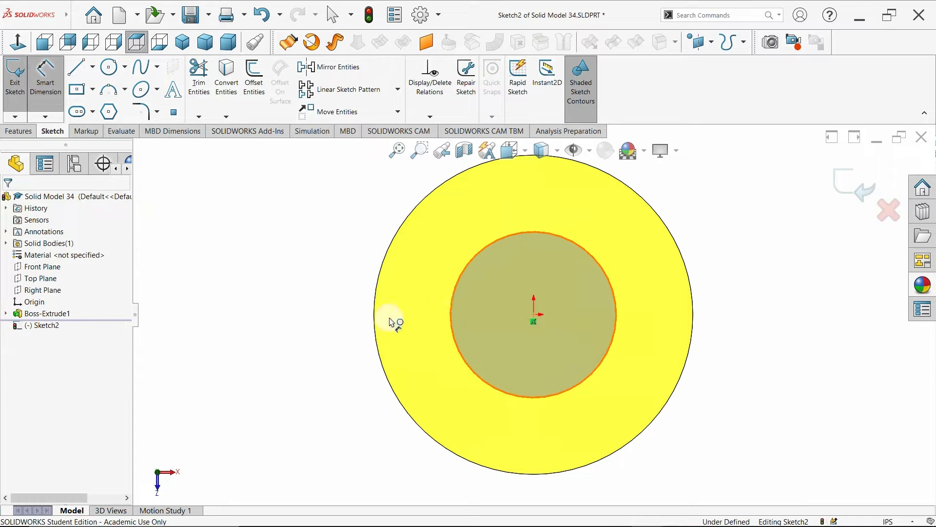
{"action": "left_click", "coordinate": [288, 324]}
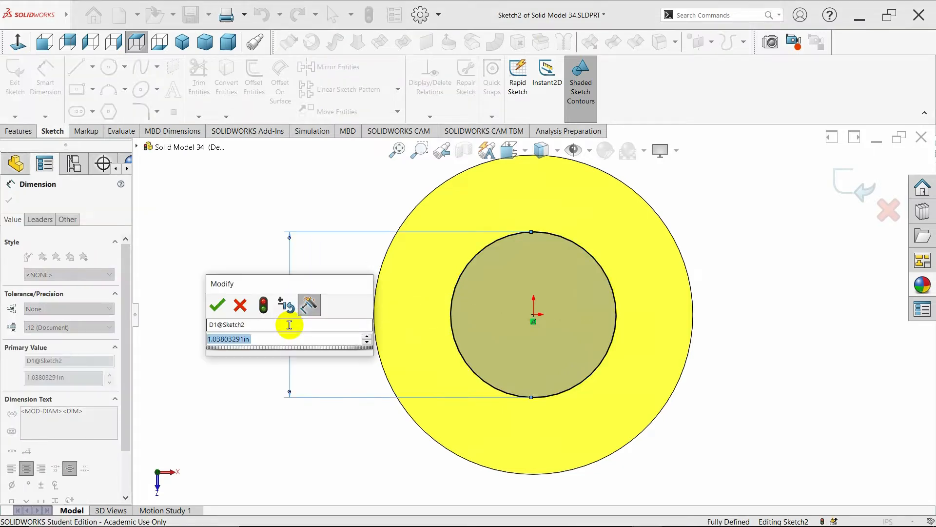
{"action": "key", "text": "BackSpace"}
{"action": "type", "text": "1.1"}
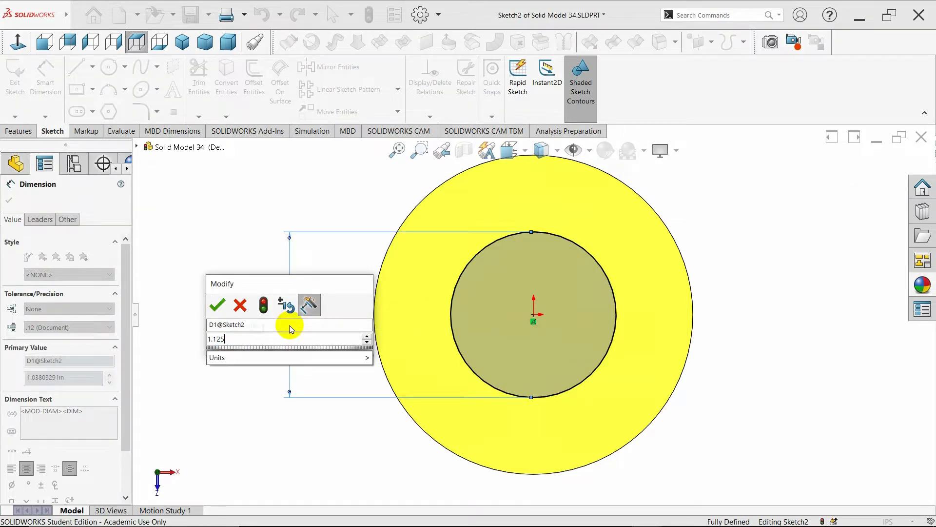
{"action": "type", "text": "25"}
{"action": "key", "text": "Return"}
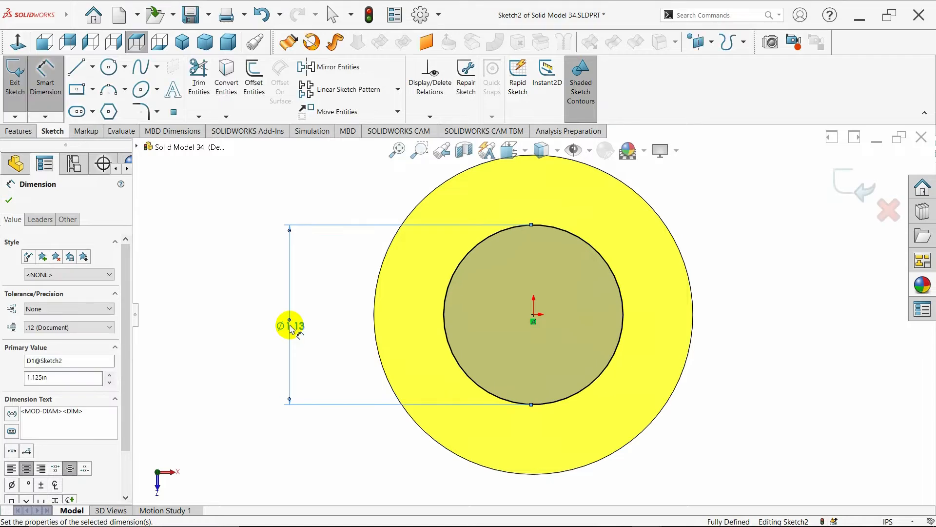
{"action": "left_click", "coordinate": [10, 199]}
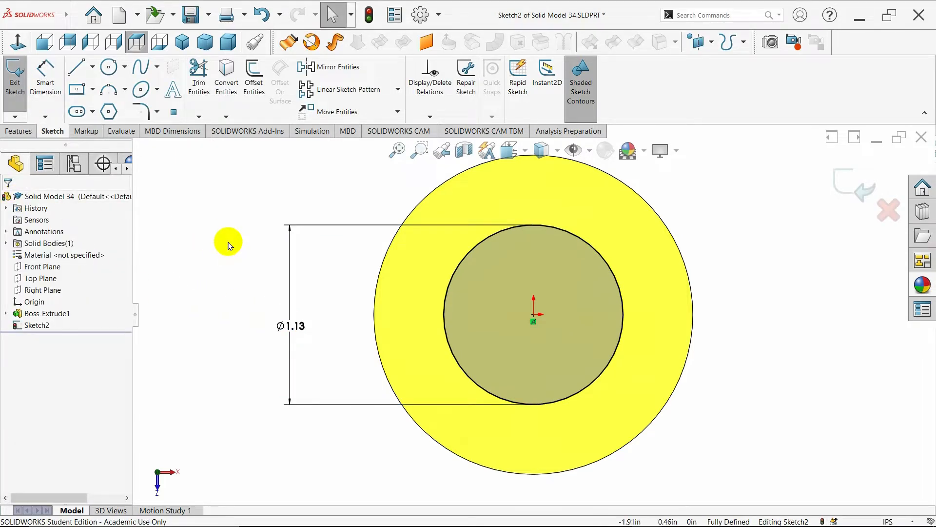
- Extrude the 1.125 in circle upward 1 in, merged with the base disc
{"action": "left_click", "coordinate": [182, 42]}
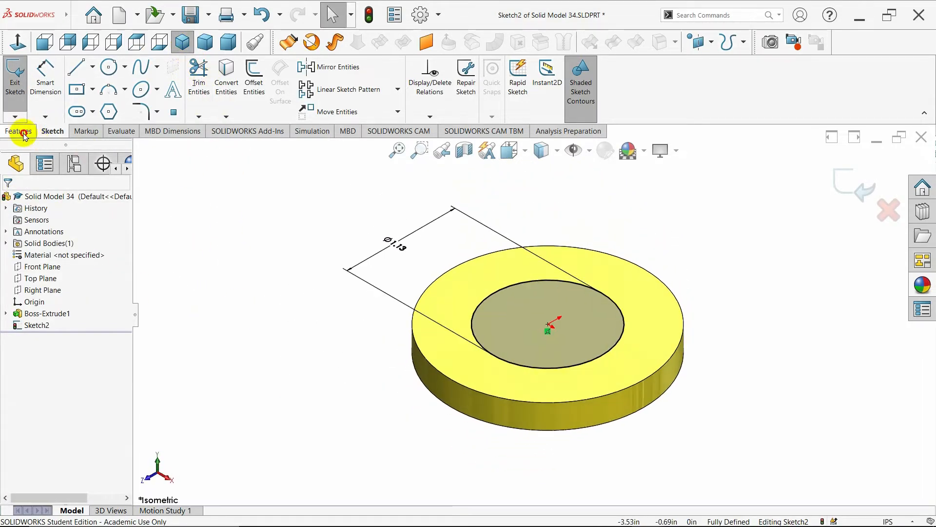
{"action": "left_click", "coordinate": [22, 133]}
{"action": "left_click", "coordinate": [14, 75]}
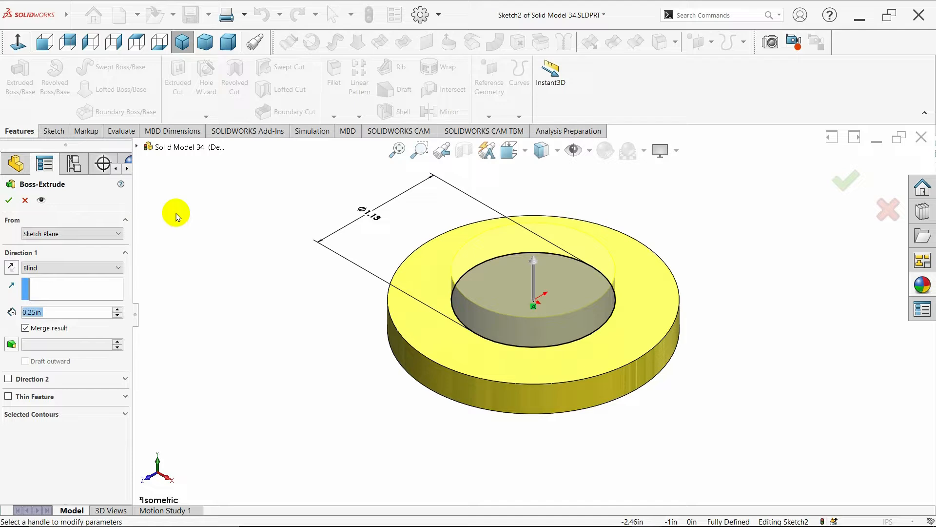
{"action": "type", "text": "1"}
{"action": "key", "text": "Return"}
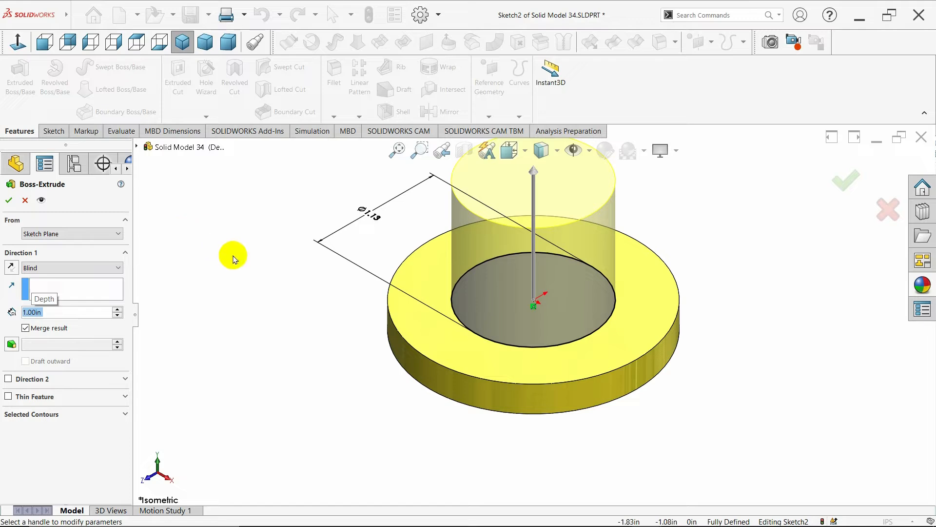
{"action": "left_click", "coordinate": [7, 202]}
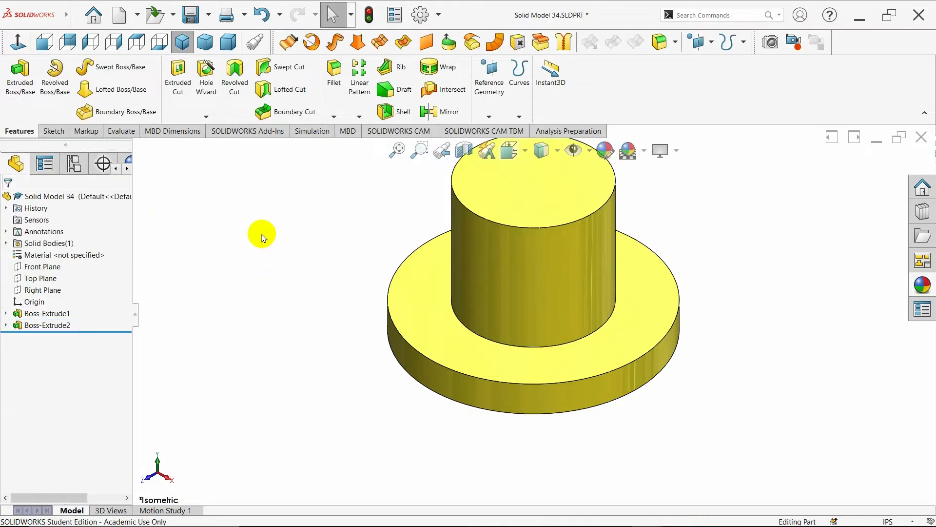
- Start a sketch on the cylinder's top face and draw a circle about 0.58 in in diameter centred on the origin
{"action": "left_click", "coordinate": [191, 49]}
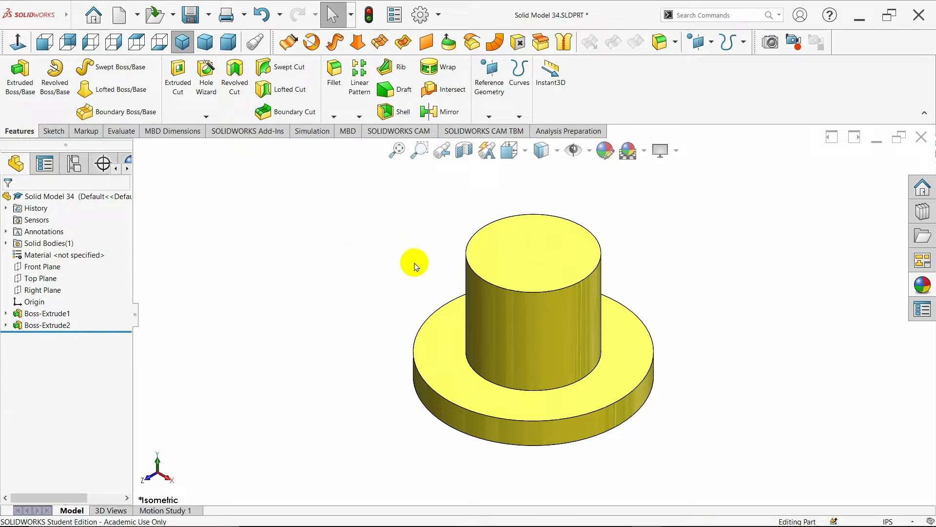
{"action": "middle_click_drag", "start_coordinate": [388, 285], "coordinate": [344, 313]}
{"action": "left_click", "coordinate": [516, 246]}
{"action": "left_click", "coordinate": [560, 224]}
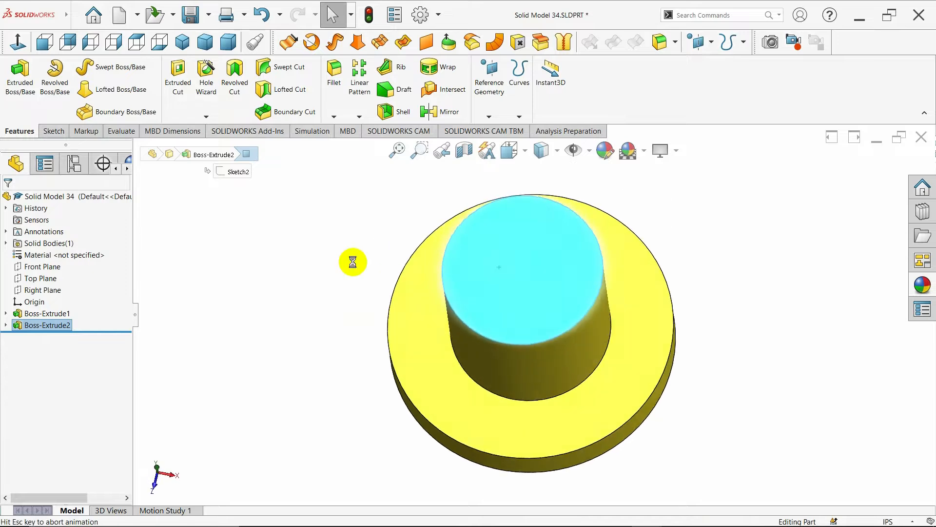
{"action": "left_click", "coordinate": [306, 272]}
{"action": "left_click", "coordinate": [110, 67]}
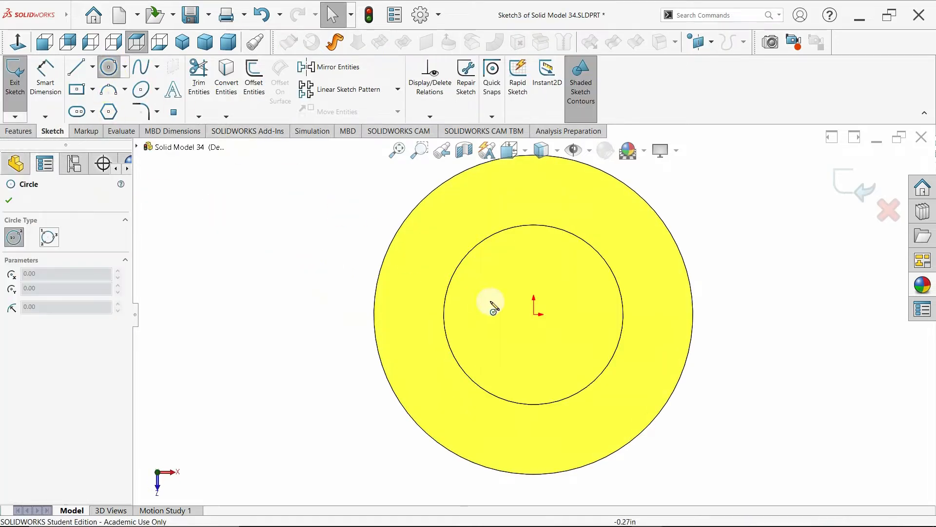
{"action": "left_click", "coordinate": [534, 314]}
{"action": "left_click", "coordinate": [549, 356]}
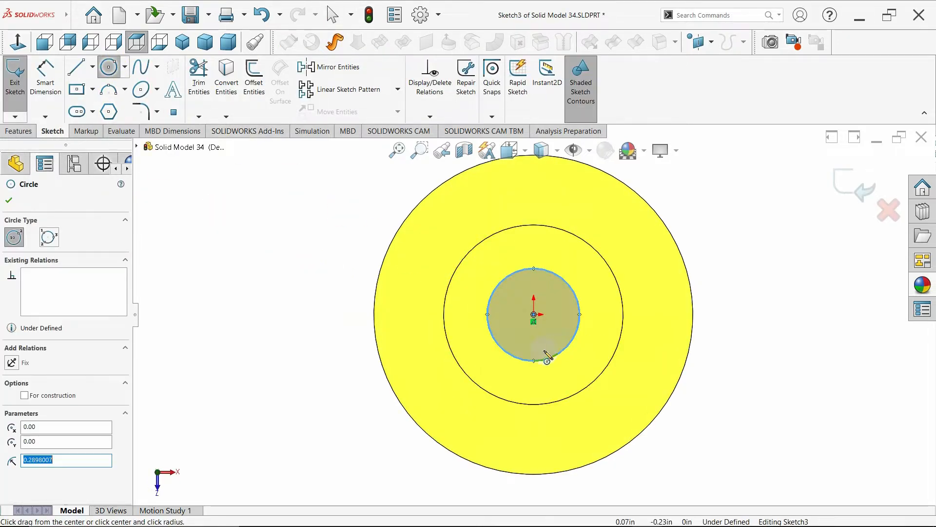
{"action": "left_click", "coordinate": [8, 200]}
- Dimension the circle on the cylinder's top face with a diameter of 0.625 in
{"action": "left_click", "coordinate": [43, 77]}
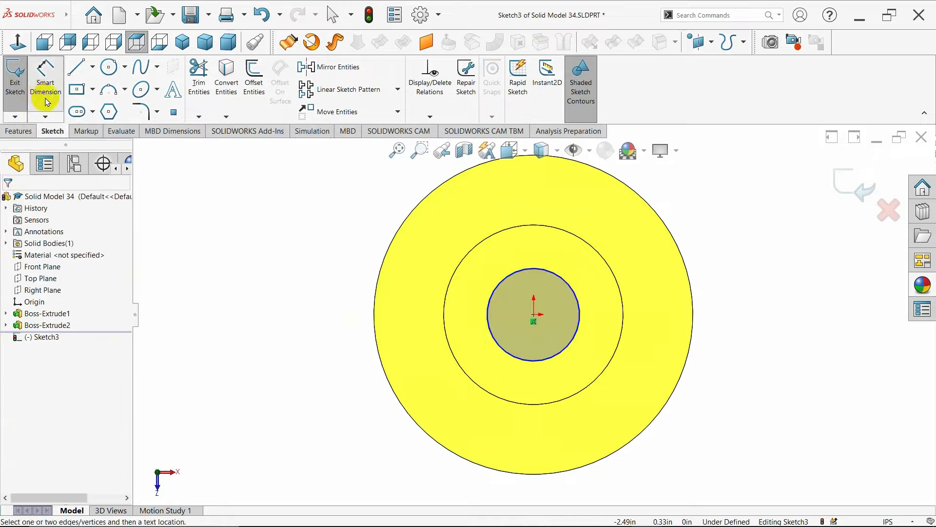
{"action": "left_click", "coordinate": [489, 329]}
{"action": "left_click", "coordinate": [302, 324]}
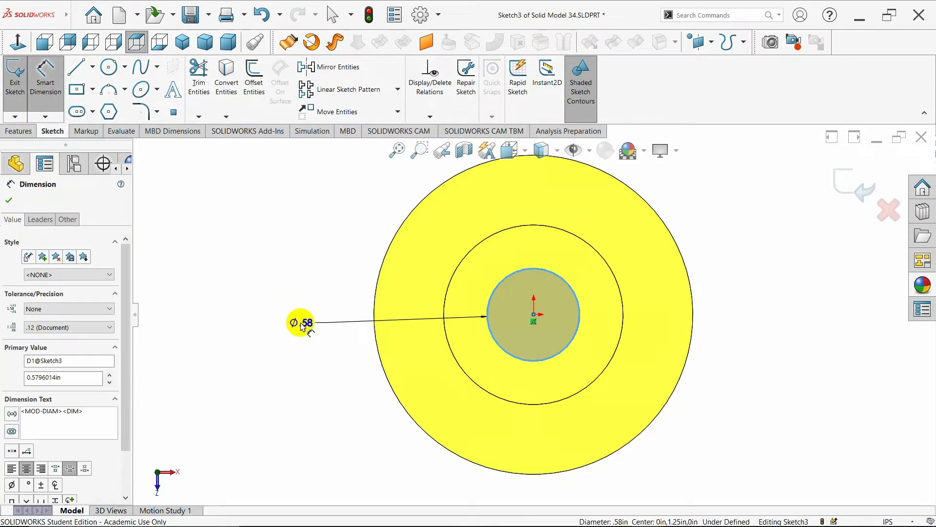
{"action": "type", "text": ".625"}
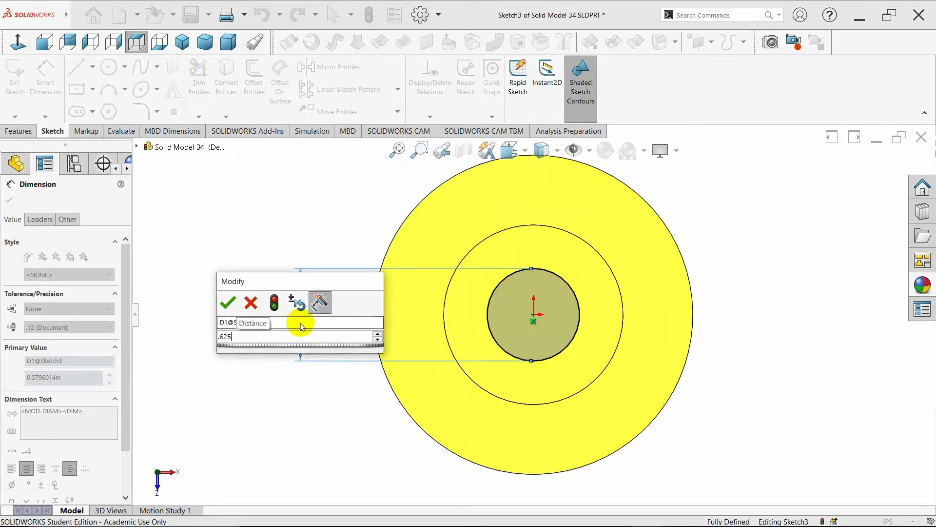
{"action": "key", "text": "Return"}
{"action": "left_click", "coordinate": [9, 199]}
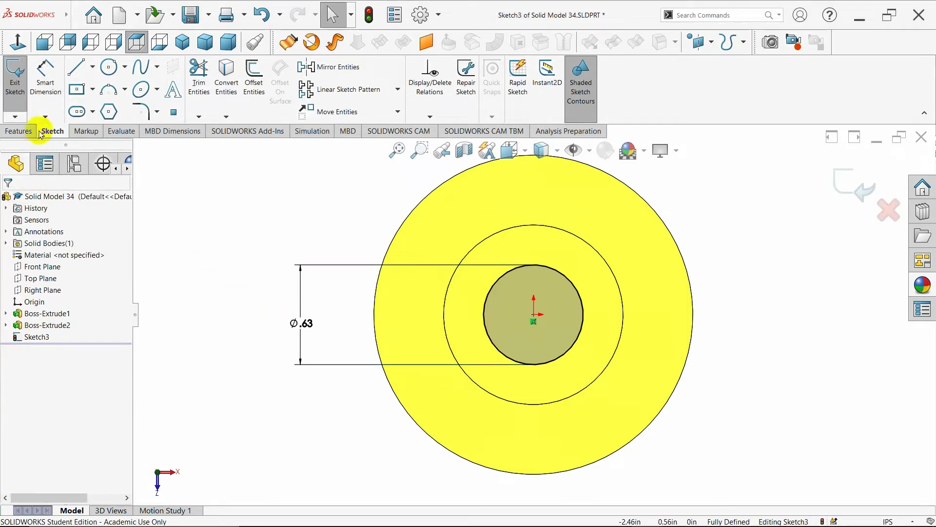
- Cut the 0.625 in circle through all of the cylinder and base disc with an Extruded Cut
{"action": "left_click", "coordinate": [18, 131]}
{"action": "left_click", "coordinate": [182, 42]}
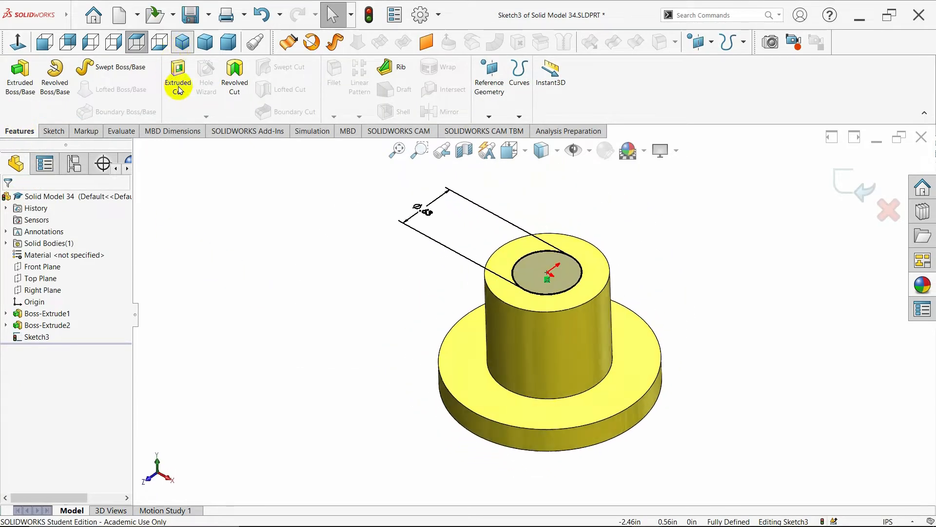
{"action": "left_click", "coordinate": [178, 82]}
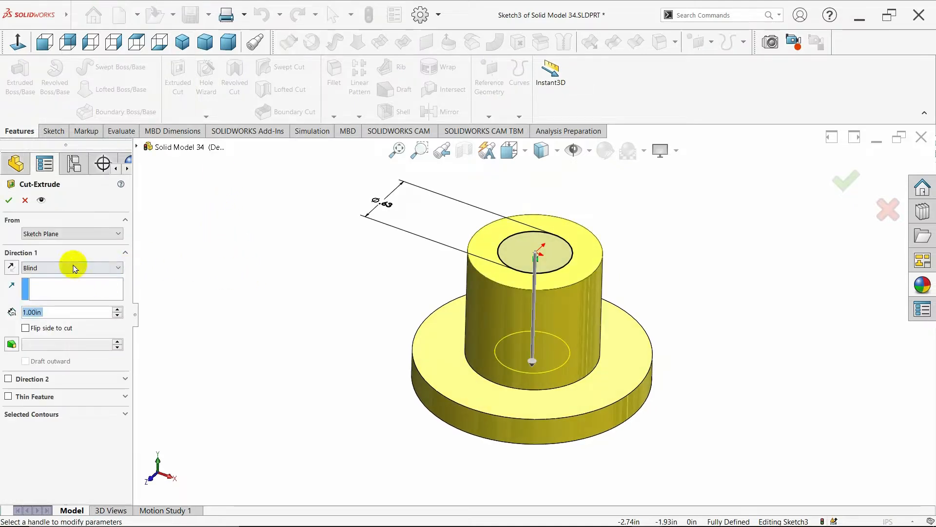
{"action": "left_click", "coordinate": [73, 267]}
{"action": "left_click", "coordinate": [77, 287]}
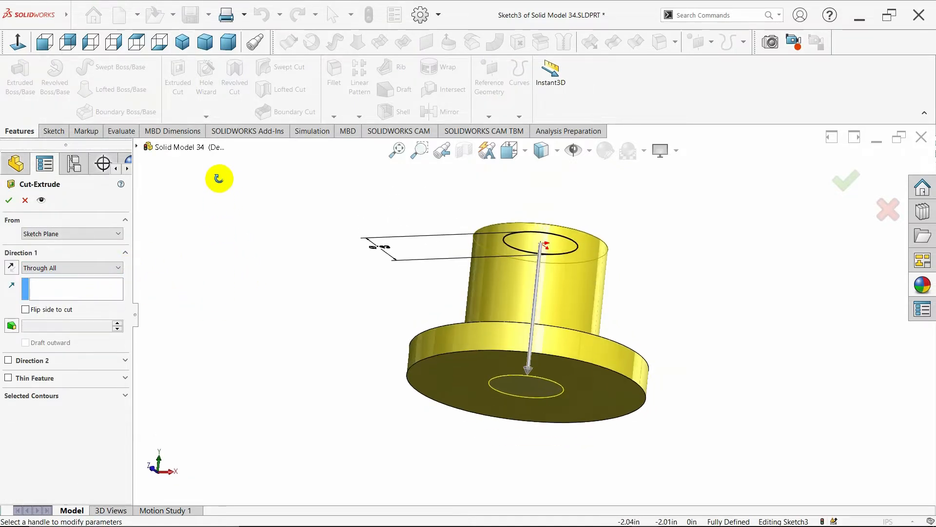
{"action": "left_click", "coordinate": [9, 200]}
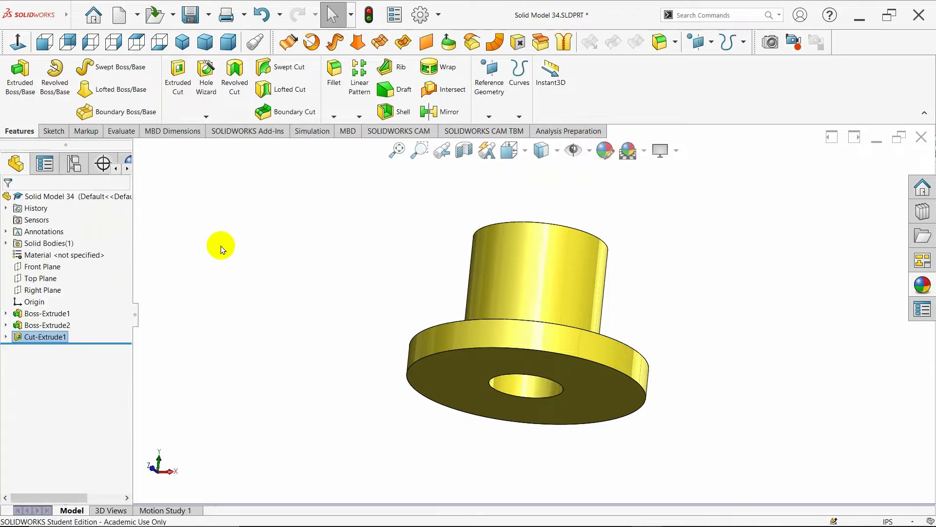
- Chamfer the outer edge of the cylinder's top face with a distance of 0.125 in at 45 degrees
{"action": "middle_click_drag", "start_coordinate": [262, 258], "coordinate": [255, 351]}
{"action": "left_click", "coordinate": [182, 41]}
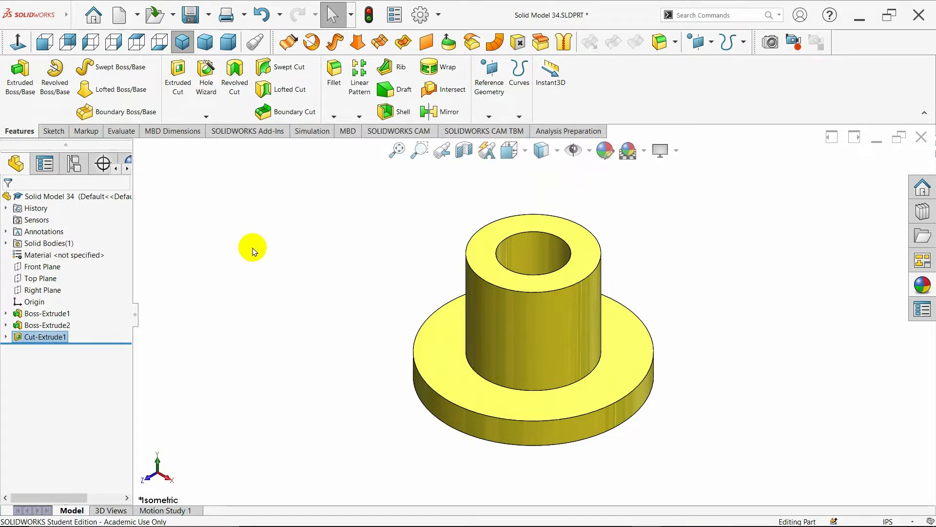
{"action": "left_click", "coordinate": [334, 116]}
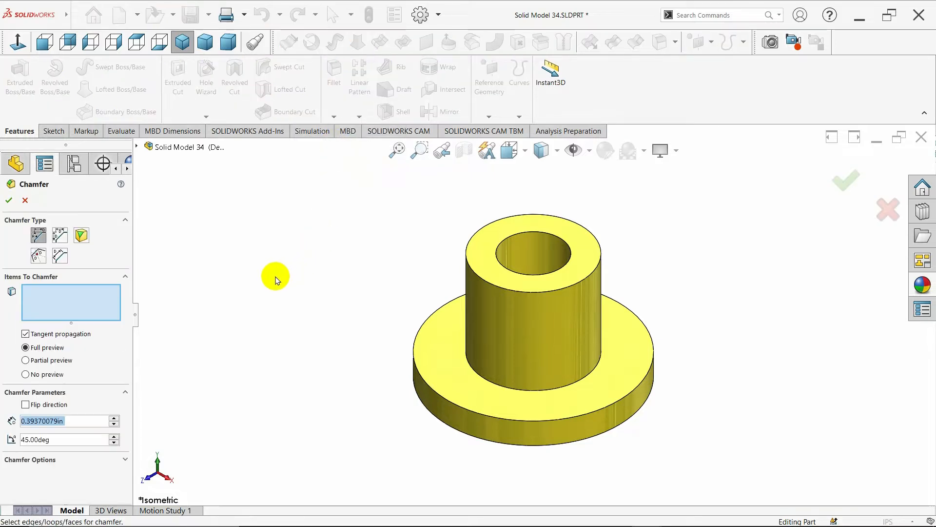
{"action": "left_click", "coordinate": [480, 282]}
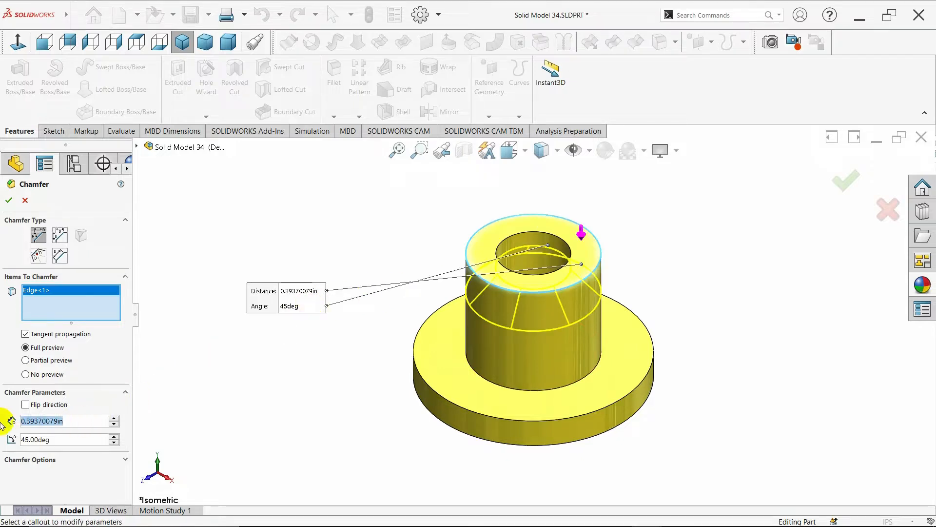
{"action": "key", "text": "BackSpace"}
{"action": "type", "text": ".125"}
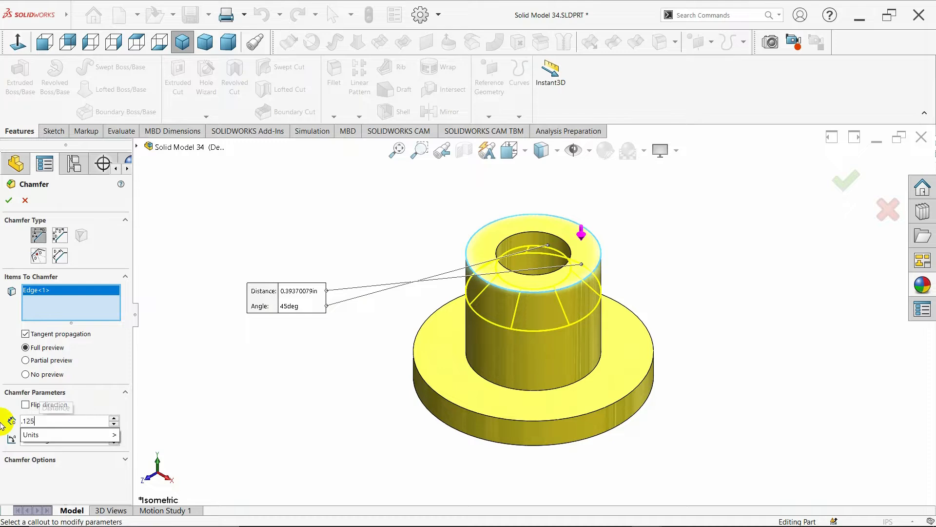
{"action": "key", "text": "Return"}
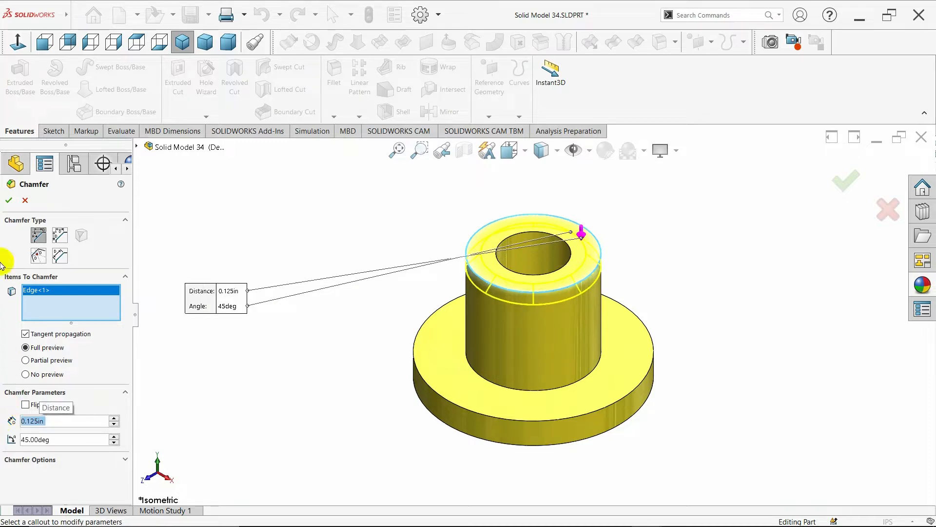
{"action": "left_click", "coordinate": [8, 201]}
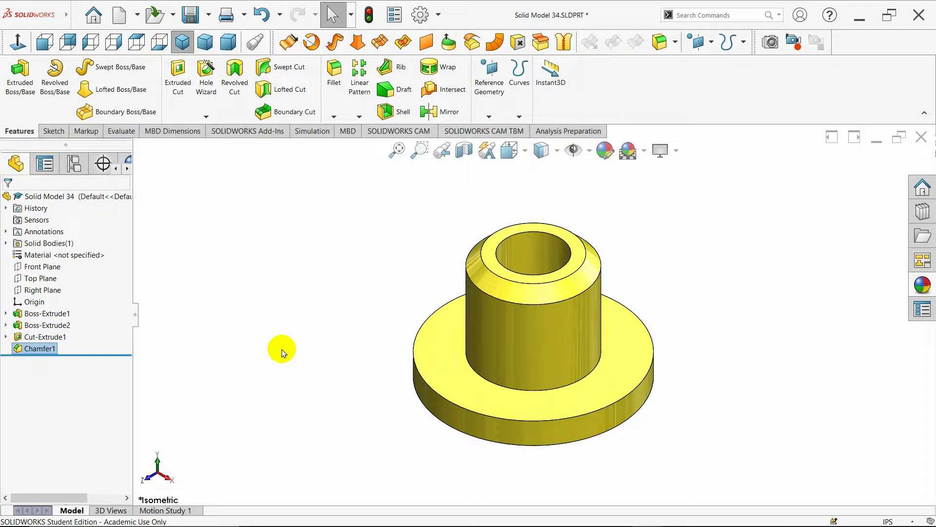
- Start a sketch on the disc's bottom face and draw a circle about 1.65 in in diameter centred on the origin
{"action": "middle_click_drag", "start_coordinate": [292, 375], "coordinate": [292, 244]}
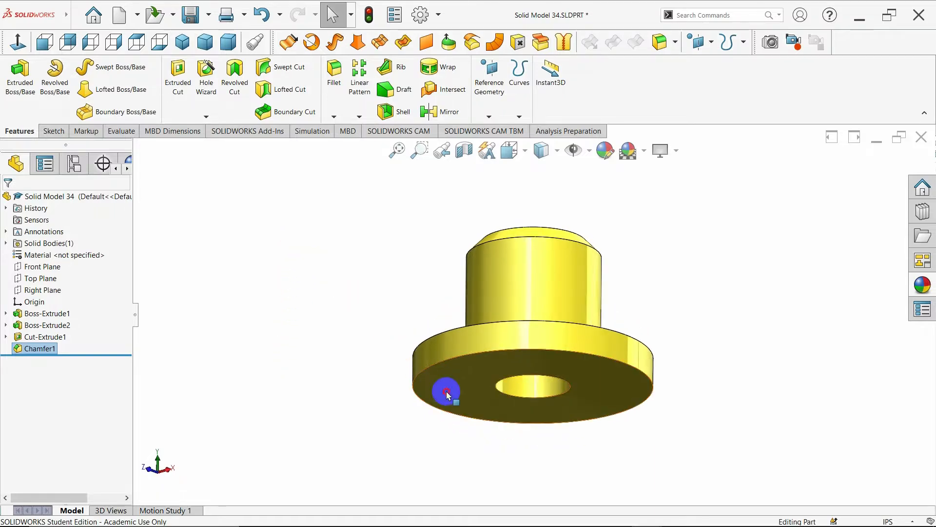
{"action": "left_click", "coordinate": [475, 379]}
{"action": "left_click", "coordinate": [489, 362]}
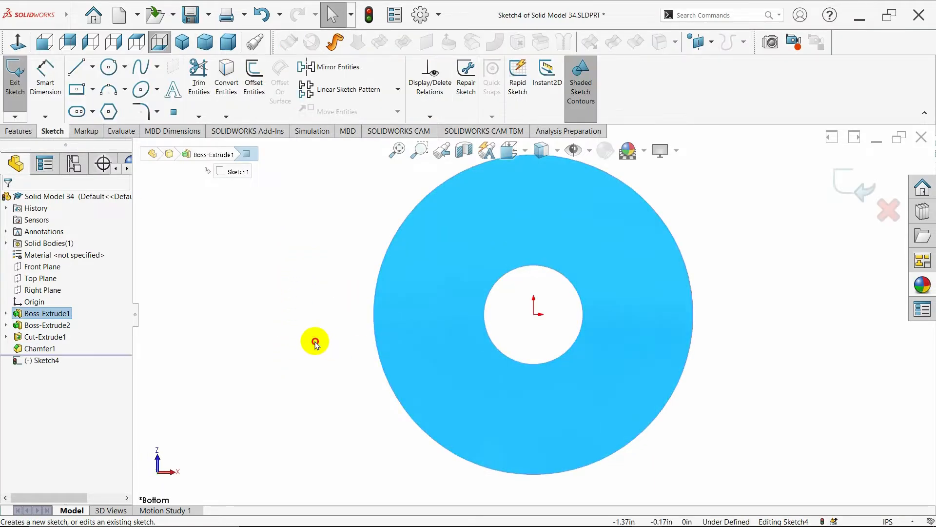
{"action": "left_click", "coordinate": [109, 67]}
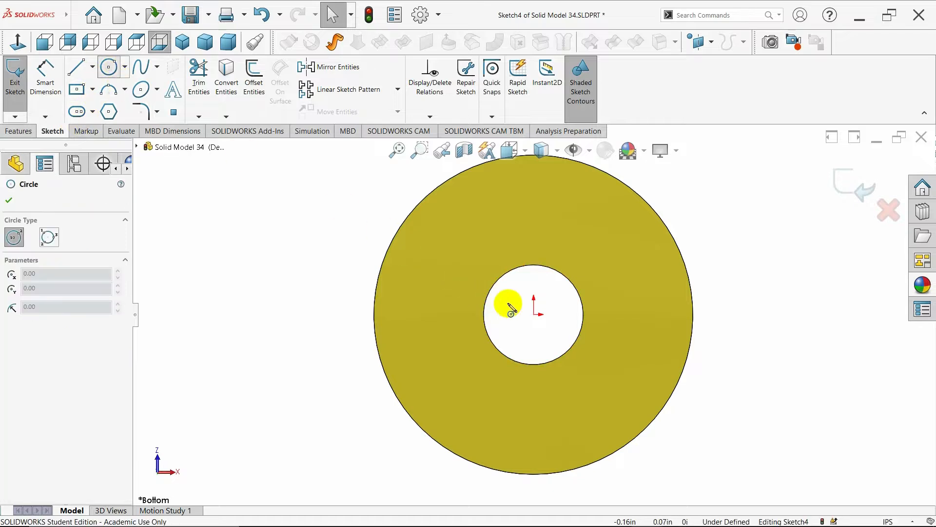
{"action": "left_click", "coordinate": [534, 315]}
{"action": "left_click", "coordinate": [642, 390]}
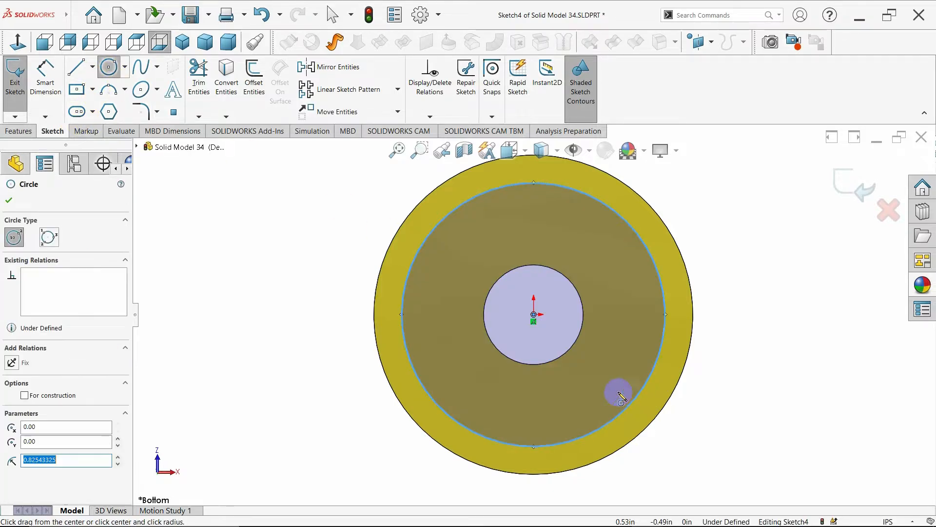
{"action": "left_click", "coordinate": [9, 199]}
- Dimension the circle on the disc's bottom face with a diameter of 1.5 in
{"action": "left_click", "coordinate": [46, 75]}
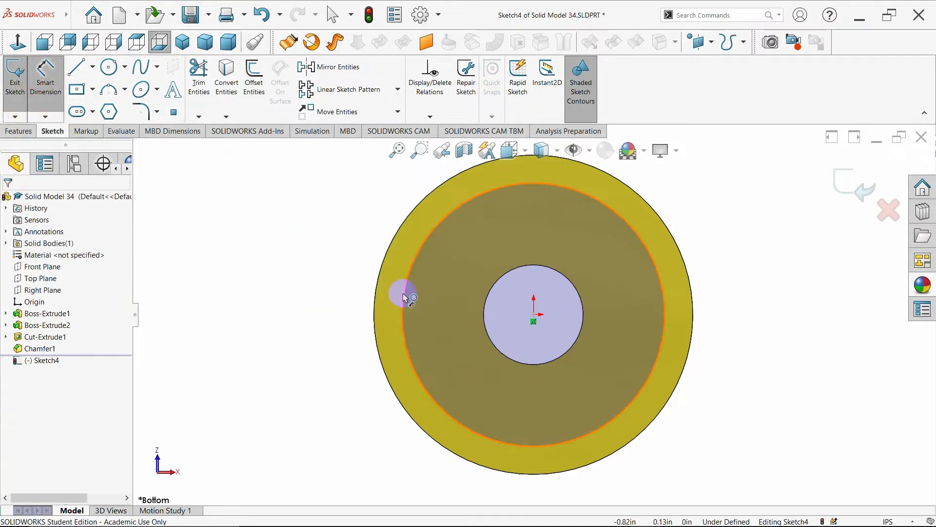
{"action": "left_click", "coordinate": [334, 295]}
{"action": "left_click", "coordinate": [260, 309]}
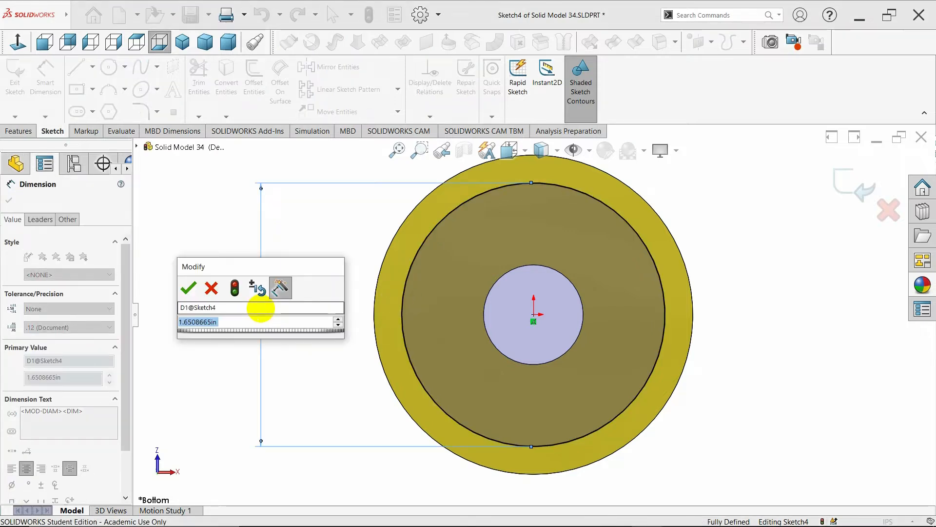
{"action": "key", "text": "BackSpace"}
{"action": "type", "text": "1.5"}
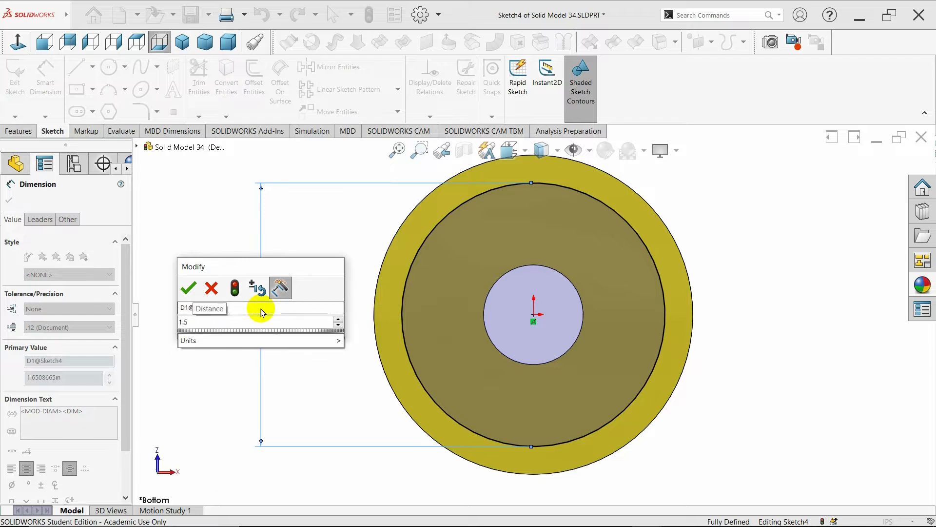
{"action": "key", "text": "Return"}
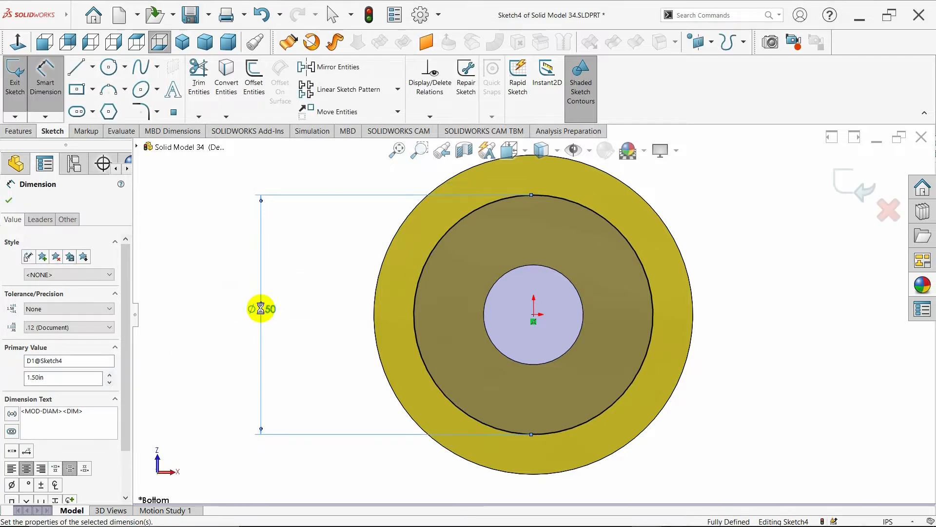
- Set the diameter of the circle on the disc's bottom face to 1.7 in
{"action": "double_click", "coordinate": [261, 308]}
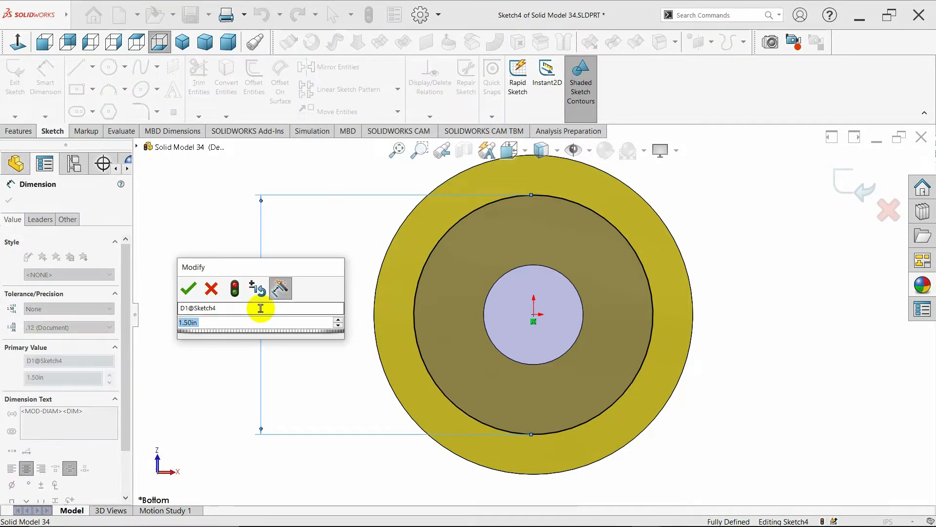
{"action": "key", "text": "BackSpace"}
{"action": "type", "text": "1.7"}
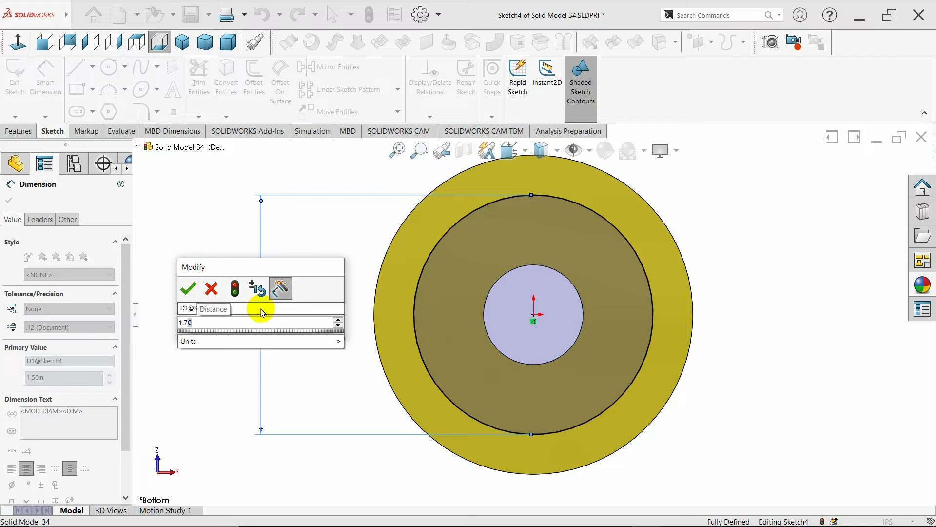
{"action": "key", "text": "Return"}
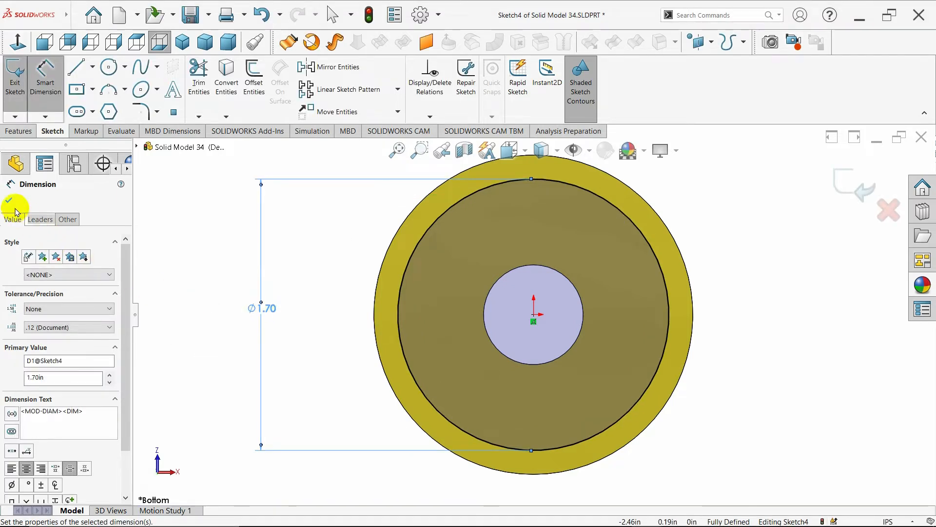
{"action": "left_click", "coordinate": [9, 200]}
- Start a blind Extruded Cut of the 1.7 in circle into the disc's underside with a depth of 0.25 in
{"action": "left_click", "coordinate": [19, 131]}
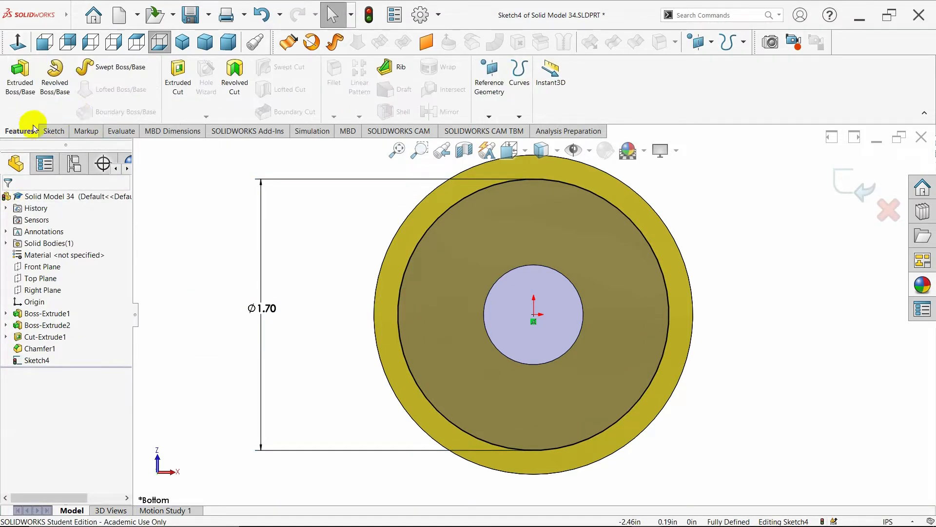
{"action": "left_click", "coordinate": [178, 88]}
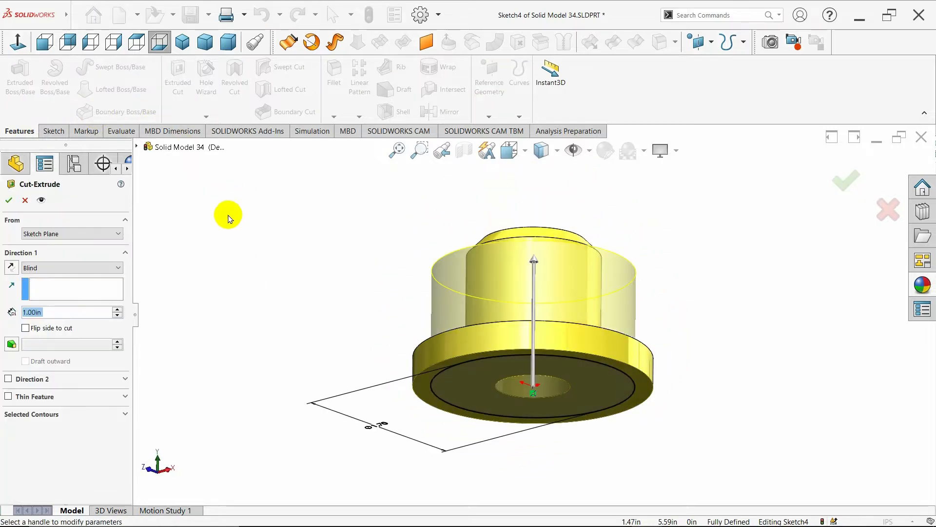
{"action": "key", "text": "BackSpace"}
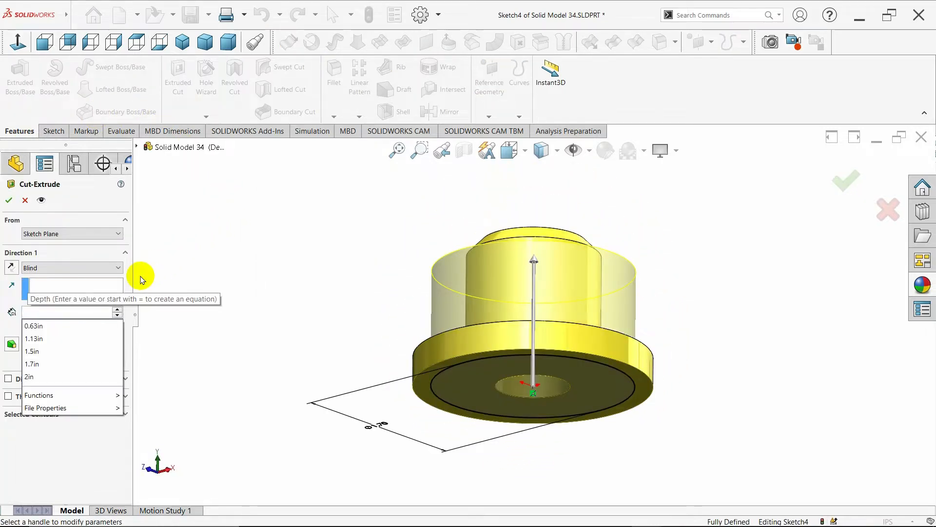
{"action": "type", "text": "0.25"}
{"action": "key", "text": "Return"}
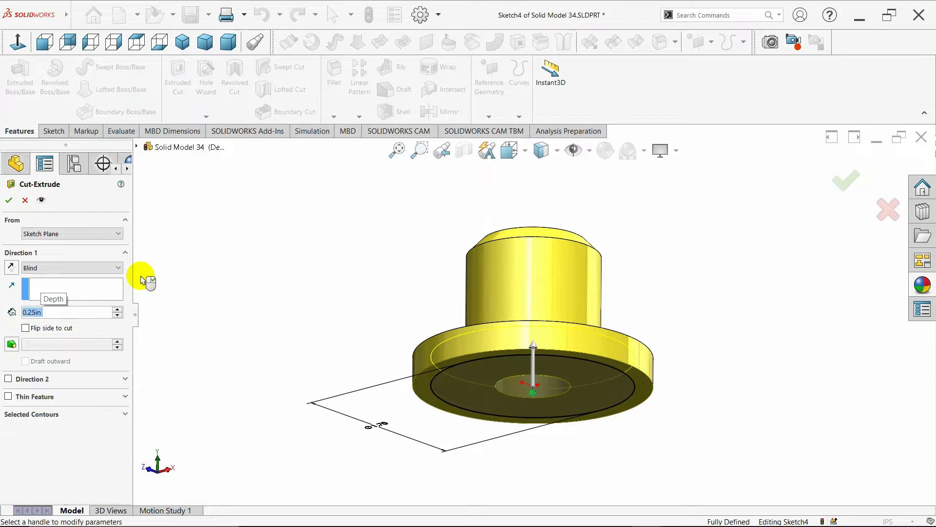
- Set the underside cut's depth to 0.125 in and complete the recess
{"action": "middle_click_drag", "start_coordinate": [328, 286], "coordinate": [317, 323]}
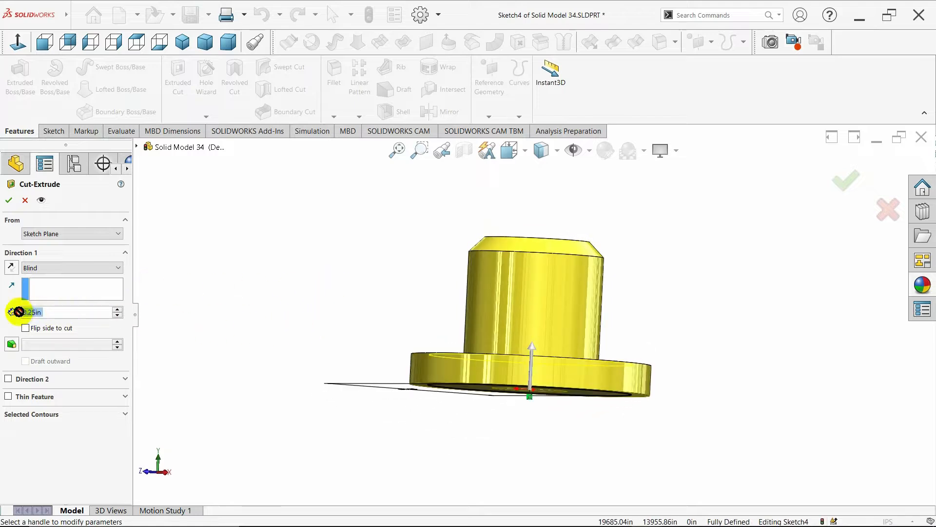
{"action": "type", "text": "0.125"}
{"action": "key", "text": "Return"}
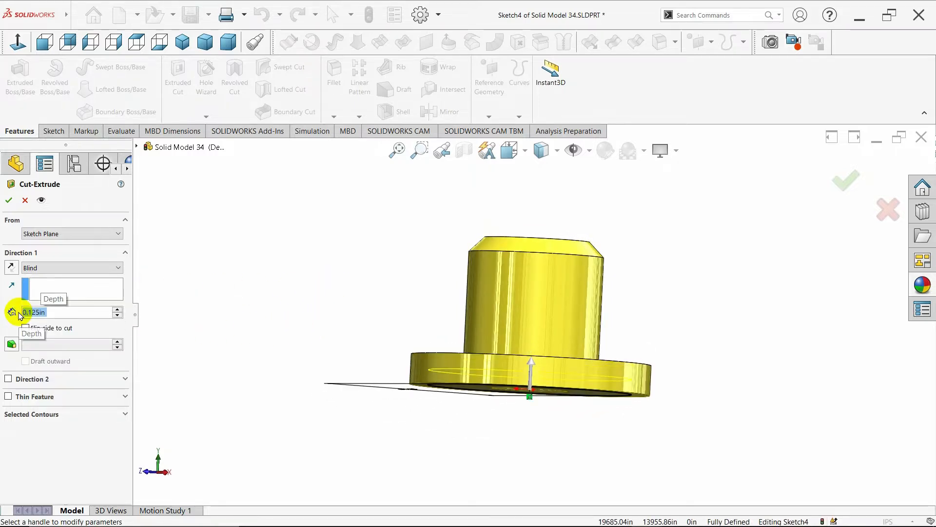
{"action": "middle_click_drag", "start_coordinate": [288, 368], "coordinate": [326, 274]}
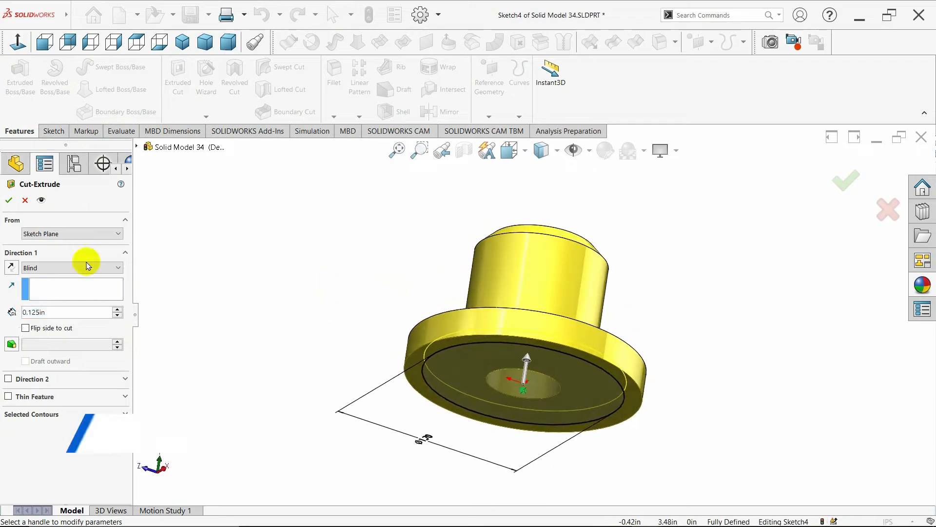
{"action": "left_click", "coordinate": [9, 203]}
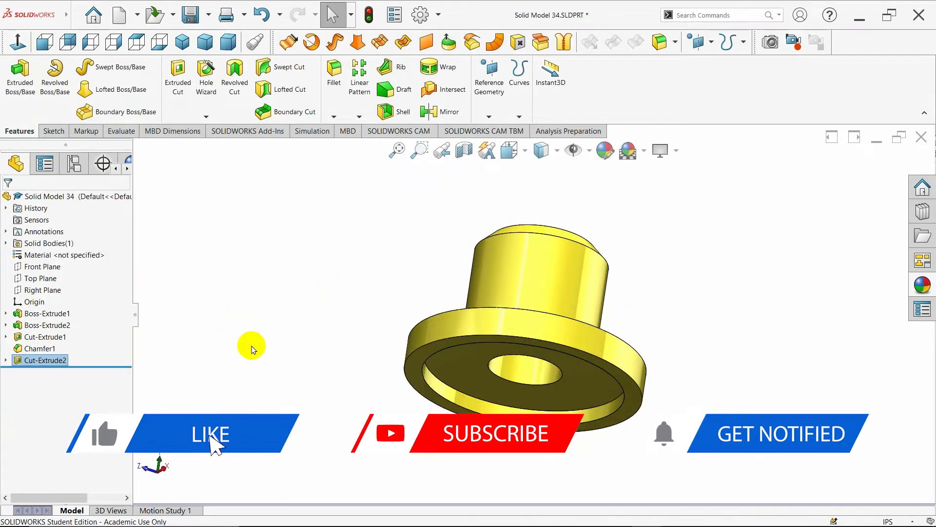
- Sketch a closed right triangle on the Front Plane between the flange's upper edge and the cylinder wall, about 0.75 in tall and 0.48 in wide
{"action": "middle_click_drag", "start_coordinate": [251, 345], "coordinate": [289, 333]}
{"action": "left_click", "coordinate": [182, 41]}
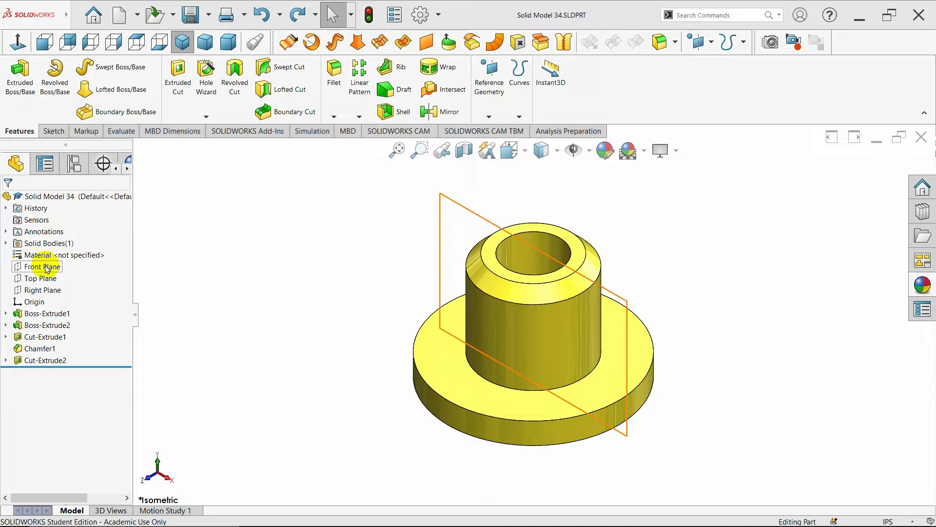
{"action": "left_click", "coordinate": [42, 266]}
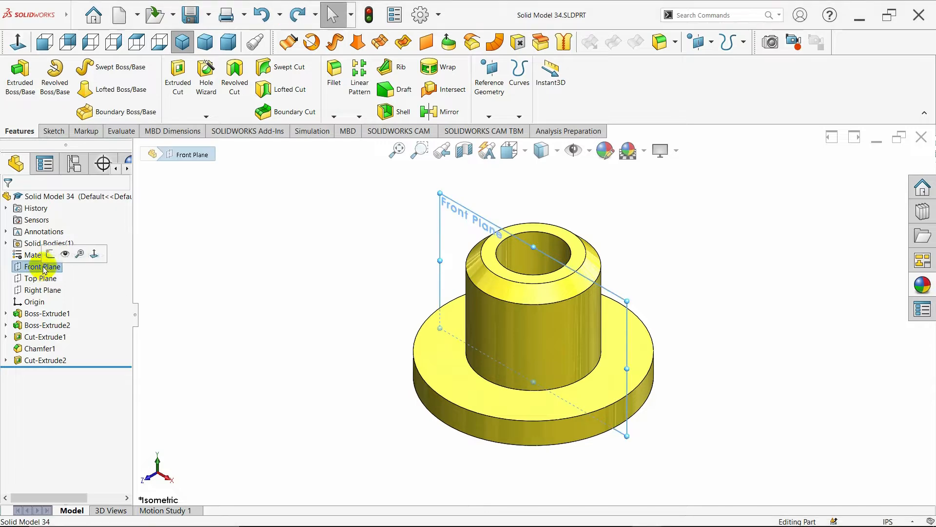
{"action": "left_click", "coordinate": [47, 254]}
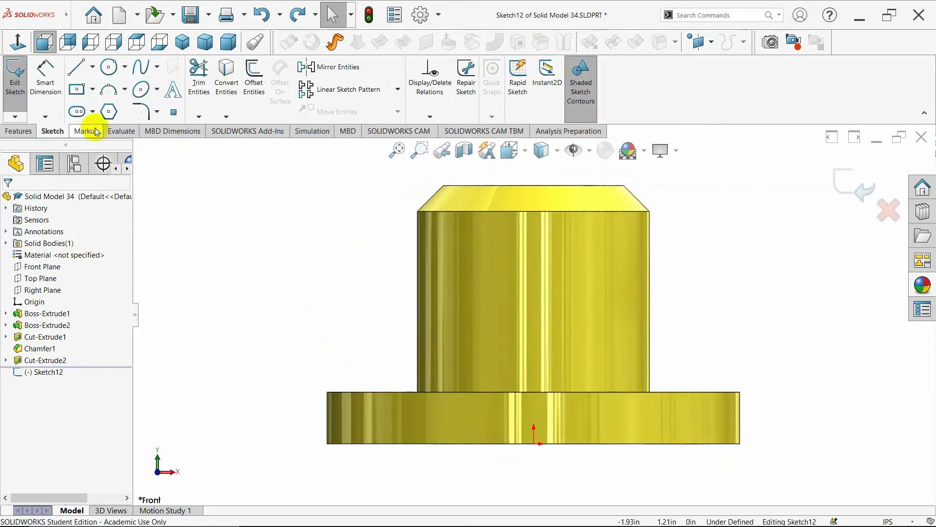
{"action": "left_click", "coordinate": [78, 72]}
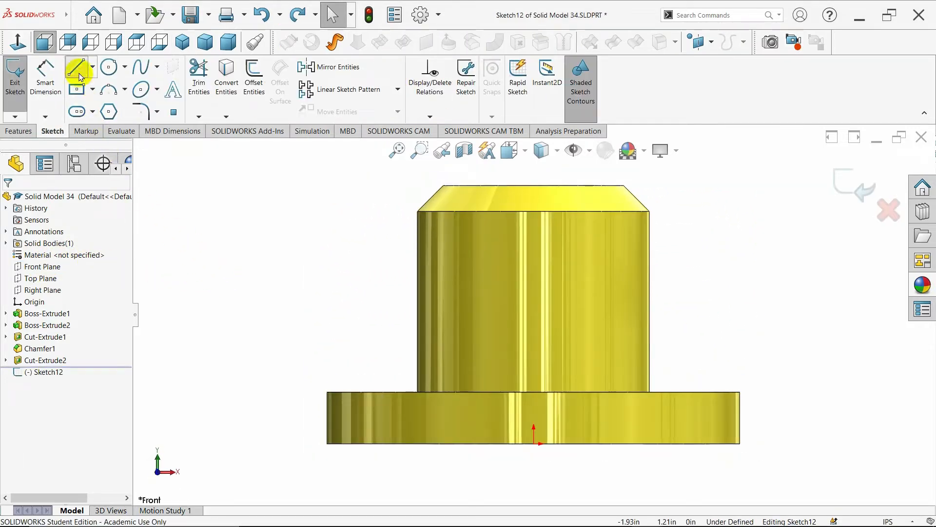
{"action": "left_click", "coordinate": [328, 392]}
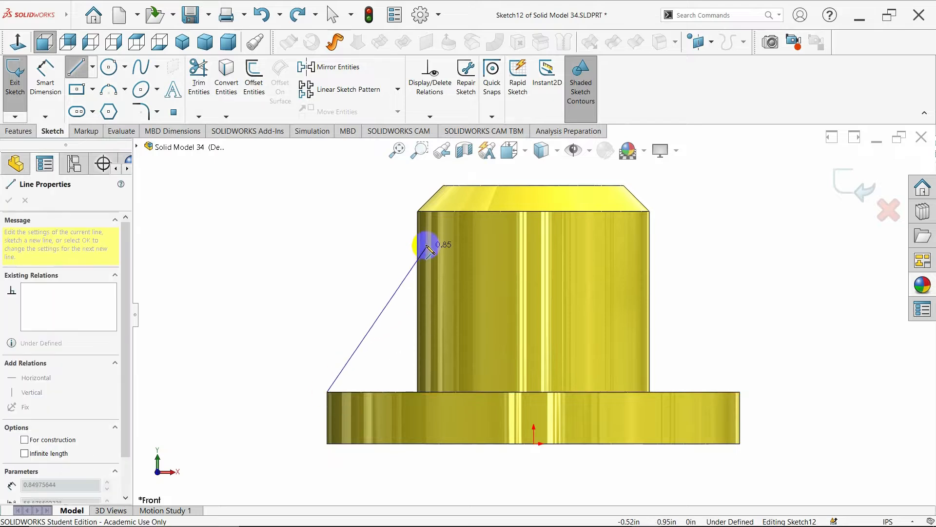
{"action": "left_click", "coordinate": [426, 238]}
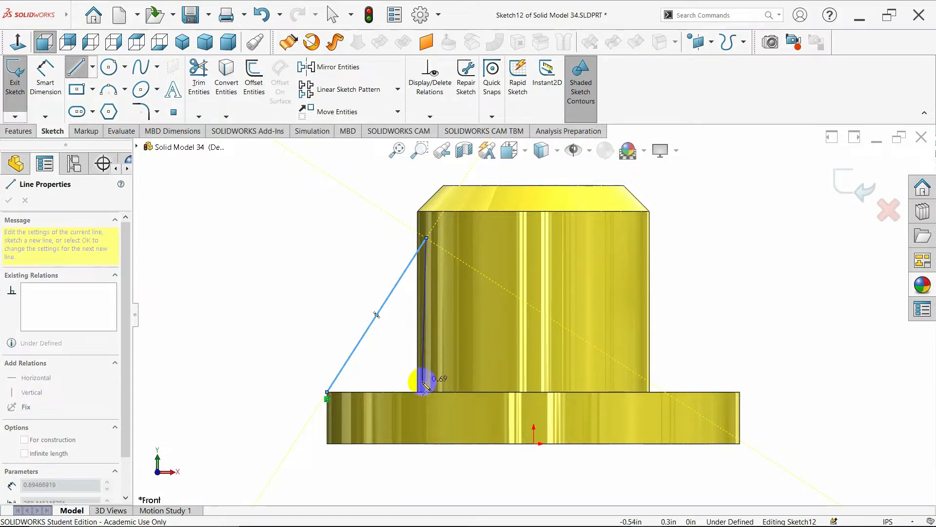
{"action": "left_click", "coordinate": [425, 392]}
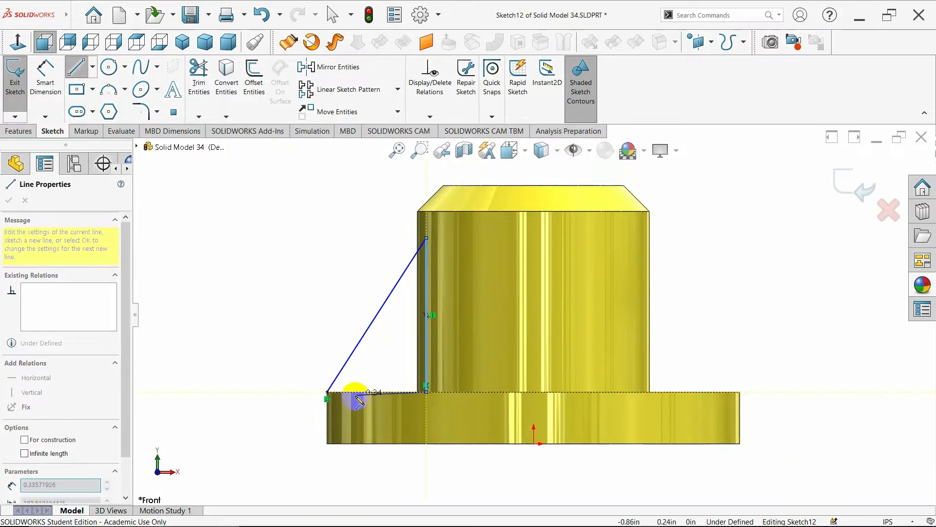
{"action": "left_click", "coordinate": [327, 392]}
{"action": "key", "text": "Escape"}
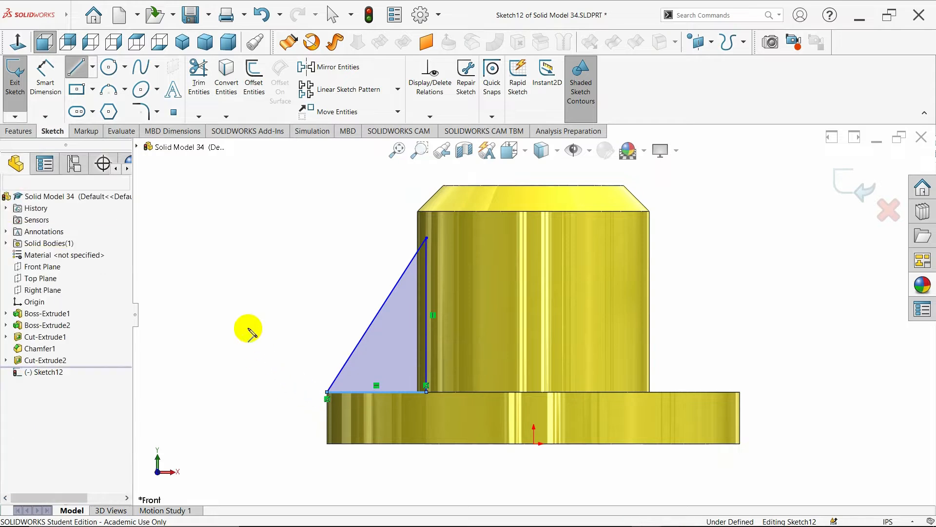
- Dimension the triangle's vertical side at 0.71 in
{"action": "left_click", "coordinate": [46, 76]}
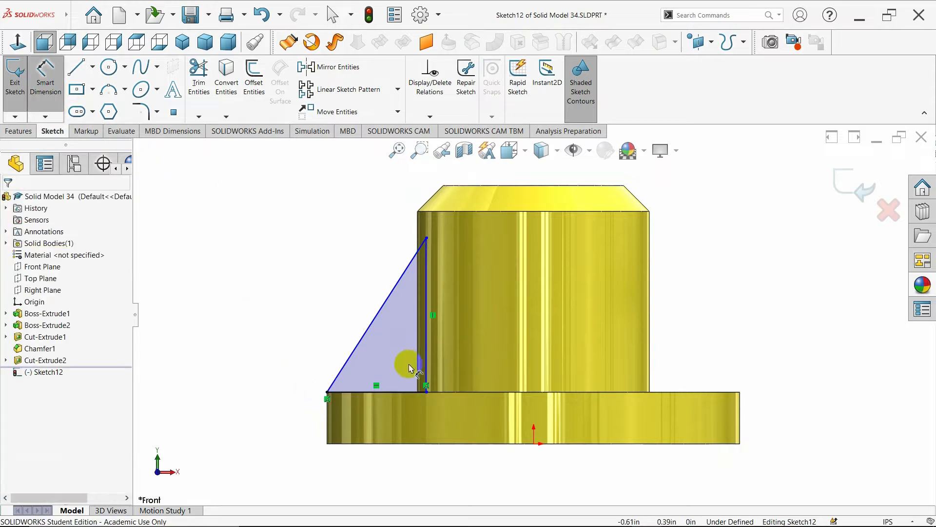
{"action": "left_click", "coordinate": [426, 349]}
{"action": "left_click", "coordinate": [287, 330]}
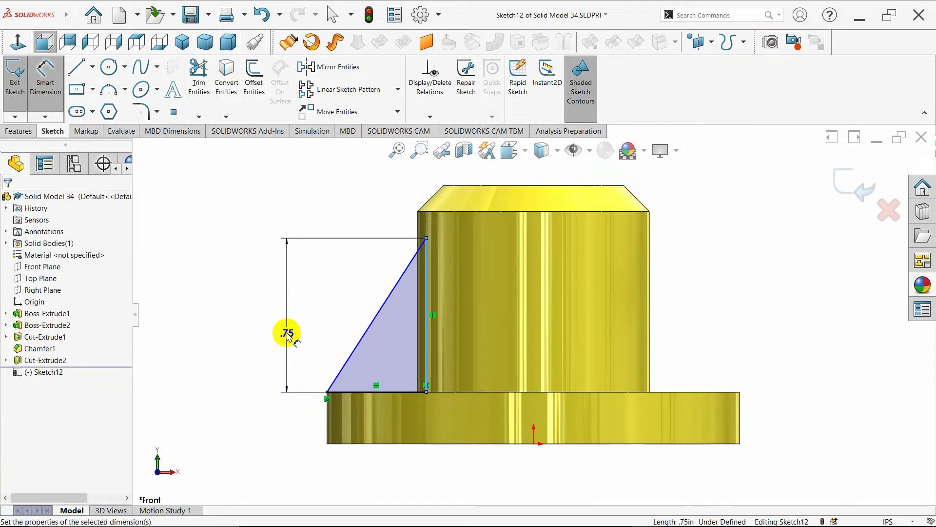
{"action": "key", "text": "BackSpace"}
{"action": "type", "text": ".71"}
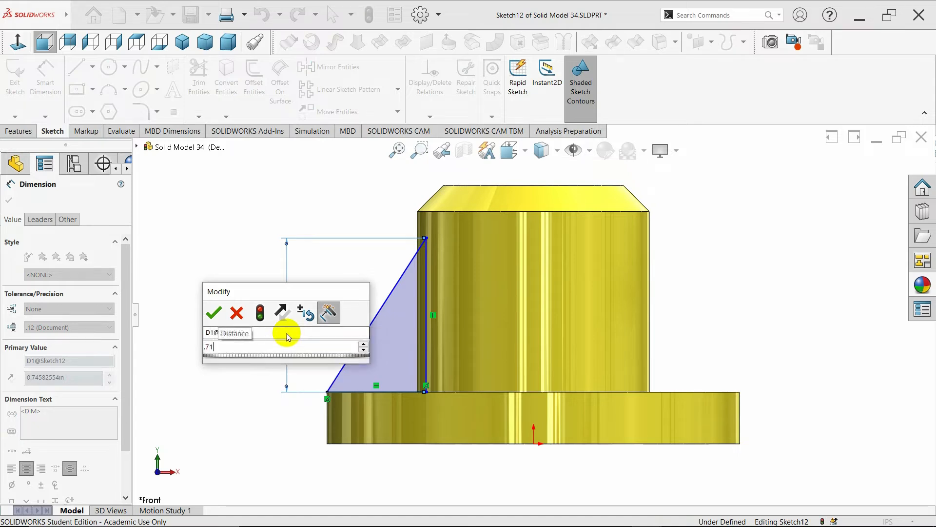
{"action": "key", "text": "Return"}
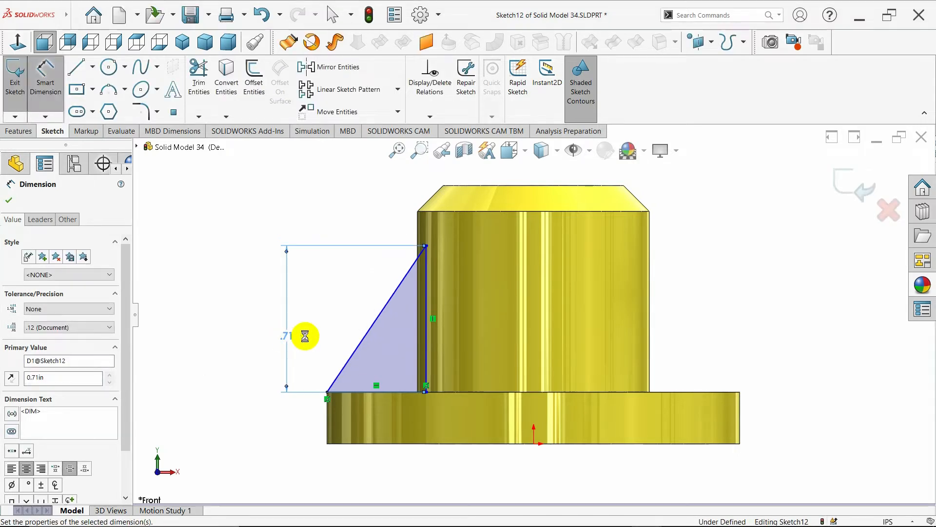
- Dimension the triangle's horizontal base at 0.47 in
{"action": "left_click", "coordinate": [397, 391]}
{"action": "left_click", "coordinate": [373, 234]}
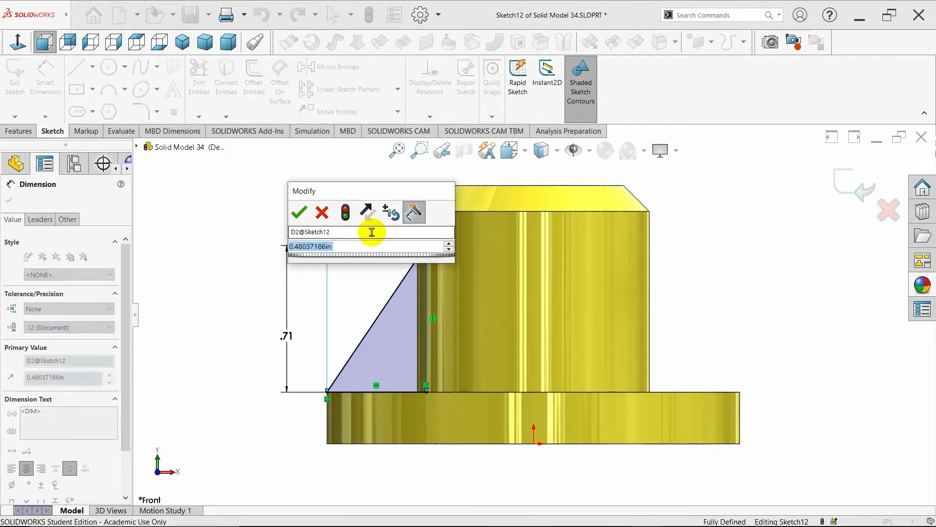
{"action": "type", "text": "="}
{"action": "type", "text": ".47"}
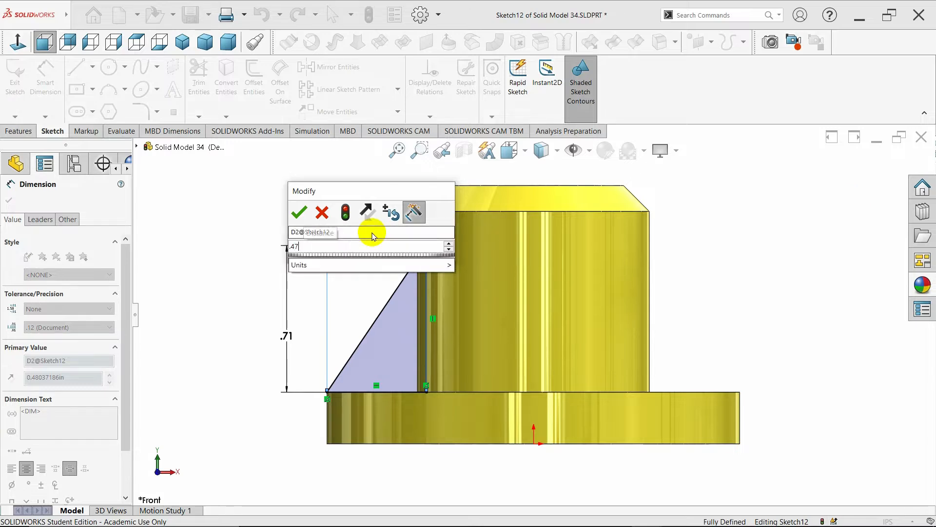
{"action": "key", "text": "Return"}
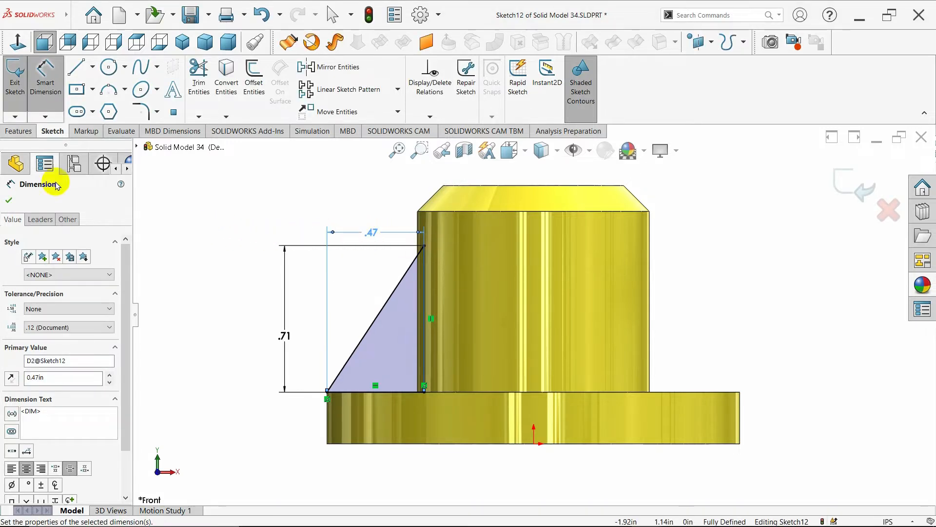
{"action": "left_click", "coordinate": [10, 200]}
- Extrude the triangle as a merged rib 0.125 in thick with the Mid Plane end condition
{"action": "left_click", "coordinate": [4, 132]}
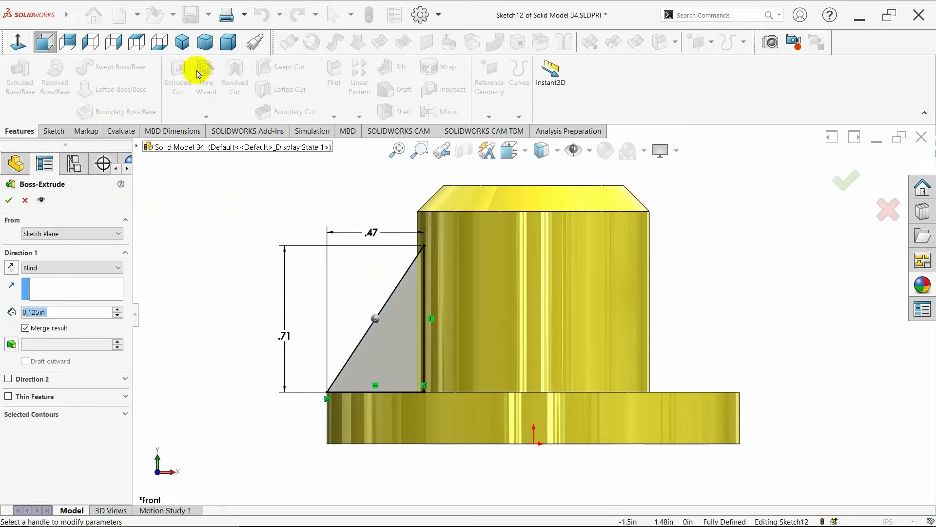
{"action": "left_click", "coordinate": [183, 42]}
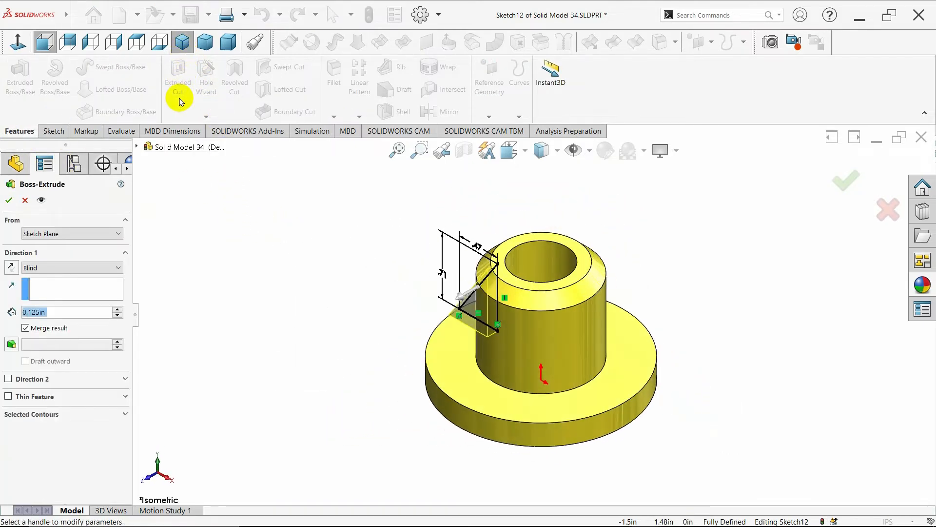
{"action": "left_click", "coordinate": [73, 267]}
{"action": "left_click", "coordinate": [76, 329]}
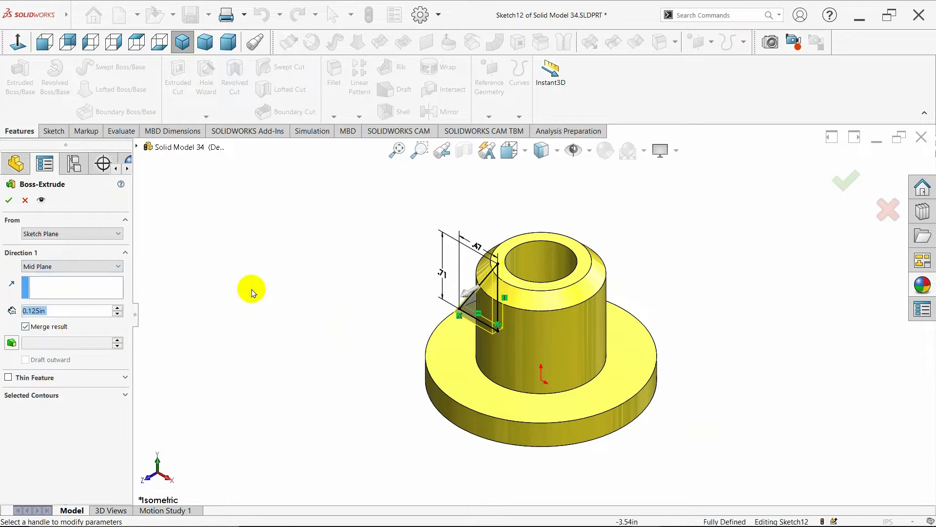
{"action": "middle_click_drag", "start_coordinate": [253, 292], "coordinate": [306, 367]}
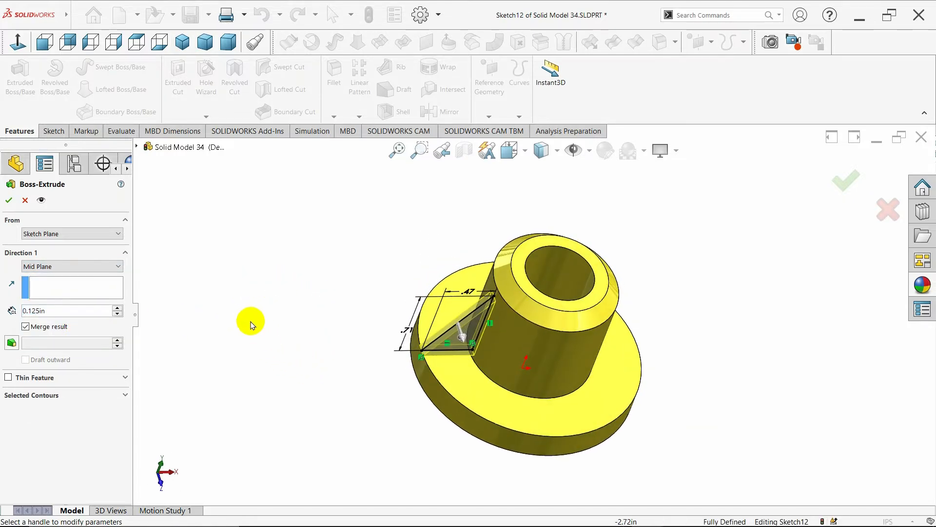
{"action": "left_click", "coordinate": [9, 200]}
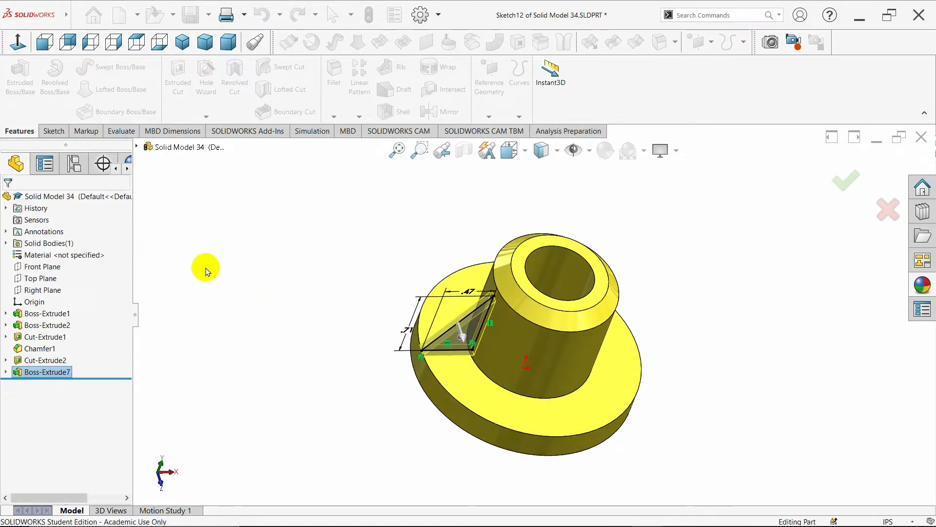
- Start a circular pattern of the triangular rib about the flange's outer face with 5 equally spaced instances over 360 degrees
{"action": "left_click", "coordinate": [183, 45]}
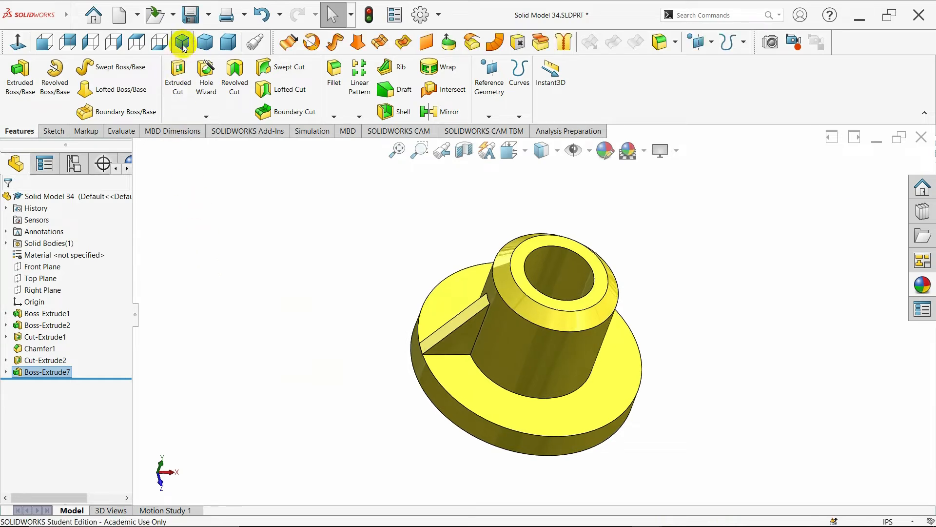
{"action": "left_click", "coordinate": [359, 118]}
{"action": "left_click", "coordinate": [363, 141]}
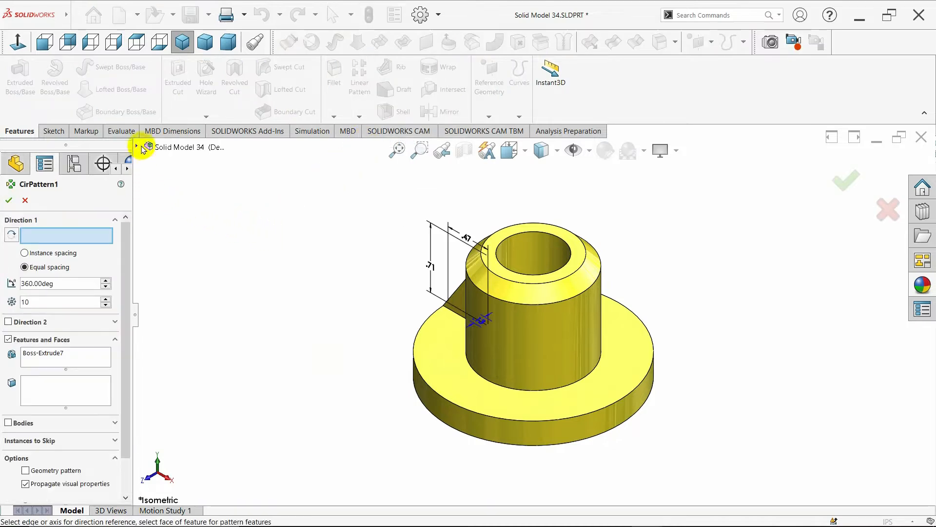
{"action": "left_click", "coordinate": [421, 384]}
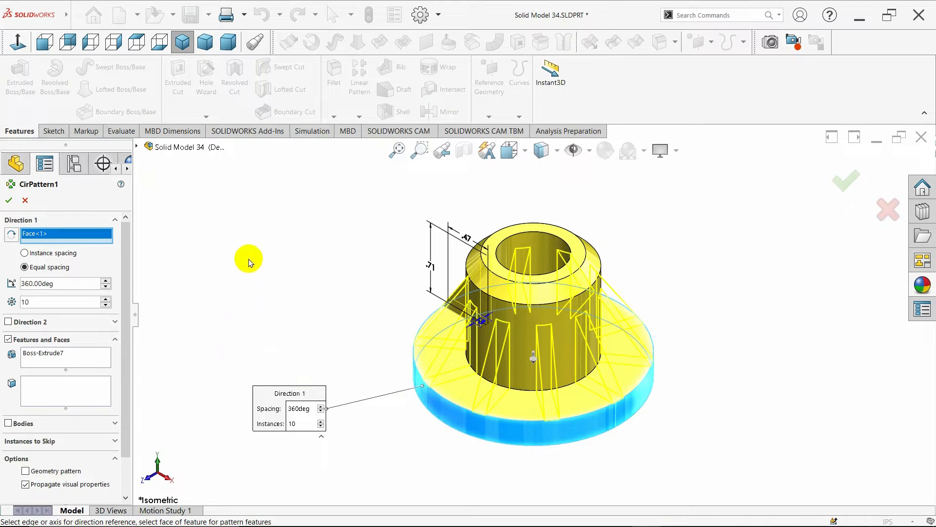
{"action": "left_click", "coordinate": [105, 306]}
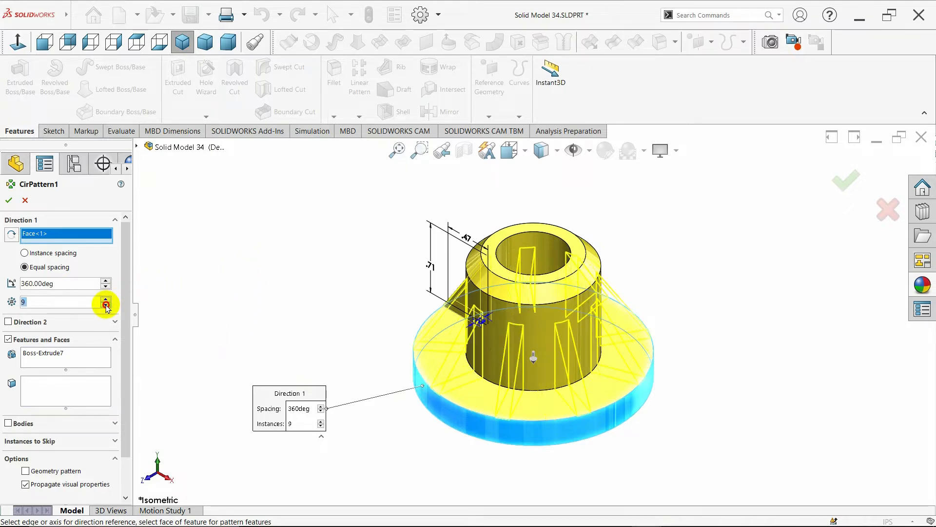
{"action": "left_click", "coordinate": [105, 306]}
{"action": "left_click", "coordinate": [106, 305]}
{"action": "left_click", "coordinate": [105, 306]}
{"action": "left_click", "coordinate": [106, 305]}
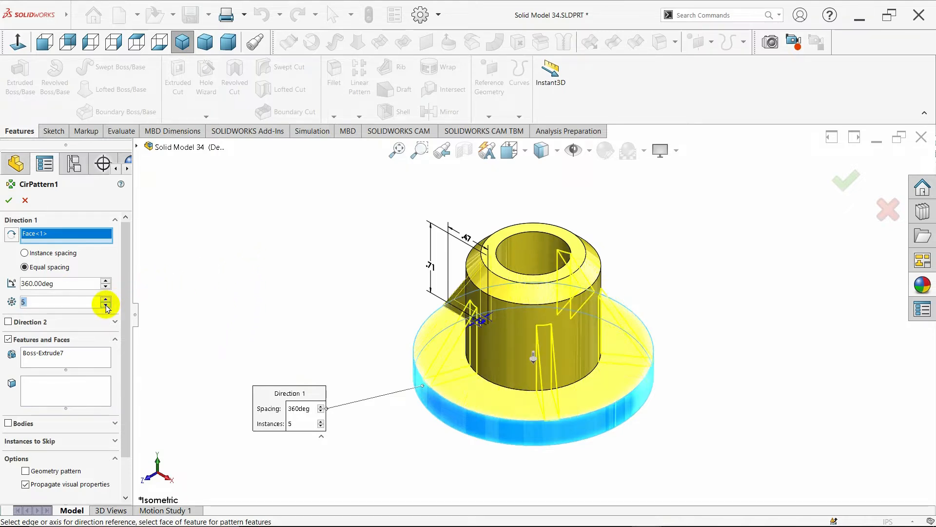
- Set the rib pattern to 7 instances and complete it
{"action": "middle_click_drag", "start_coordinate": [203, 284], "coordinate": [234, 286]}
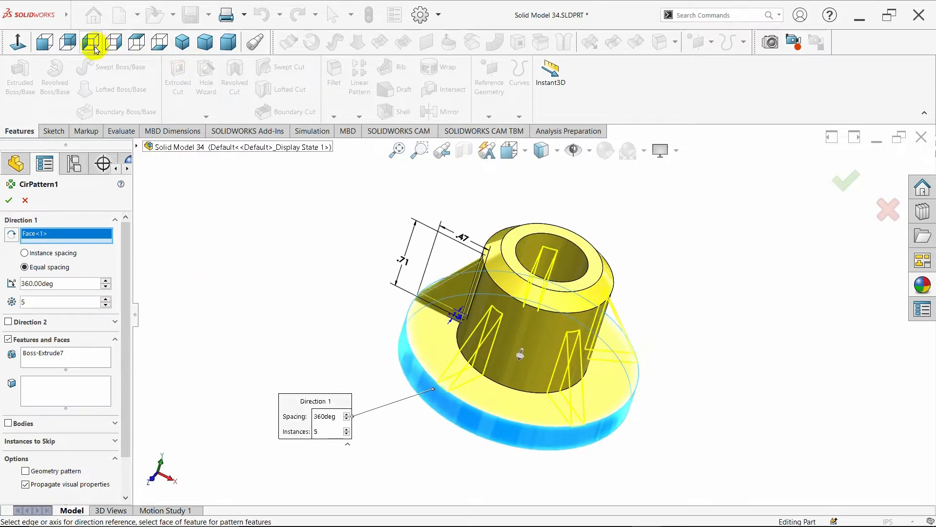
{"action": "left_click", "coordinate": [133, 47]}
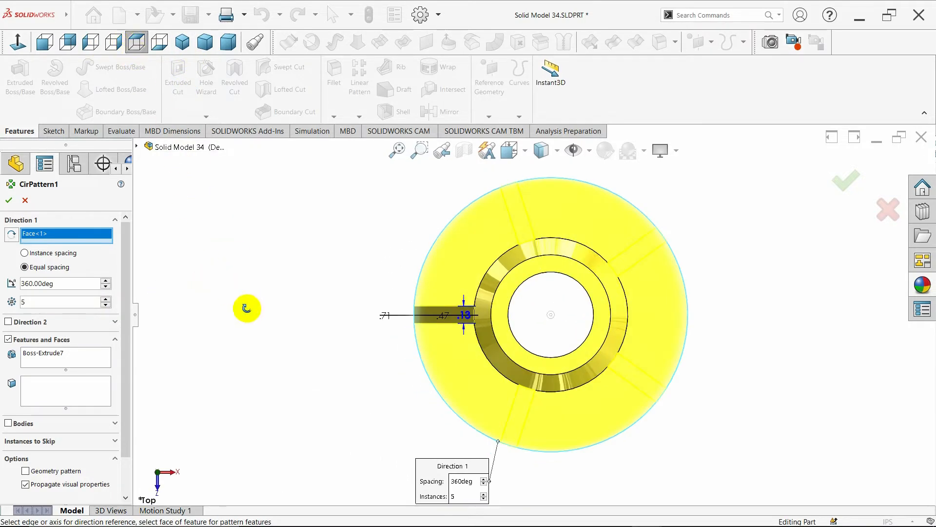
{"action": "middle_click_drag", "start_coordinate": [247, 307], "coordinate": [227, 241]}
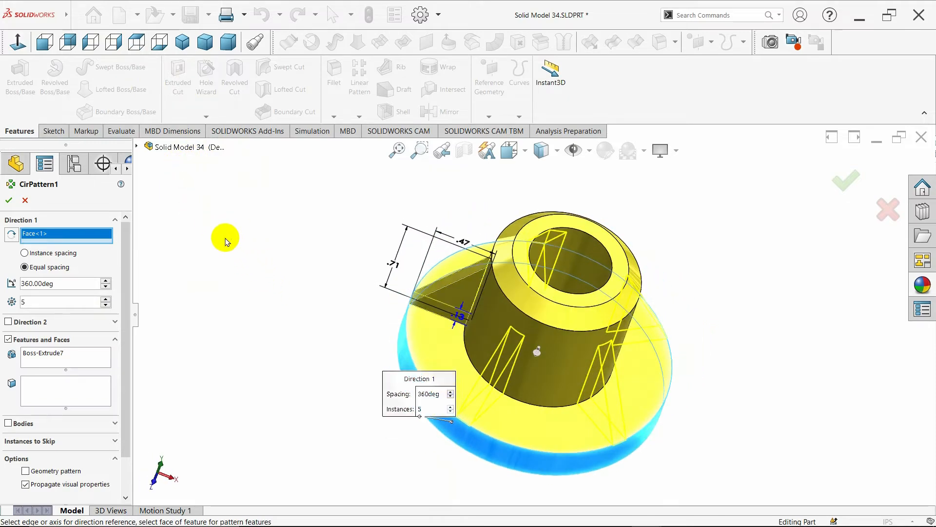
{"action": "left_click", "coordinate": [107, 298]}
{"action": "left_click", "coordinate": [107, 299]}
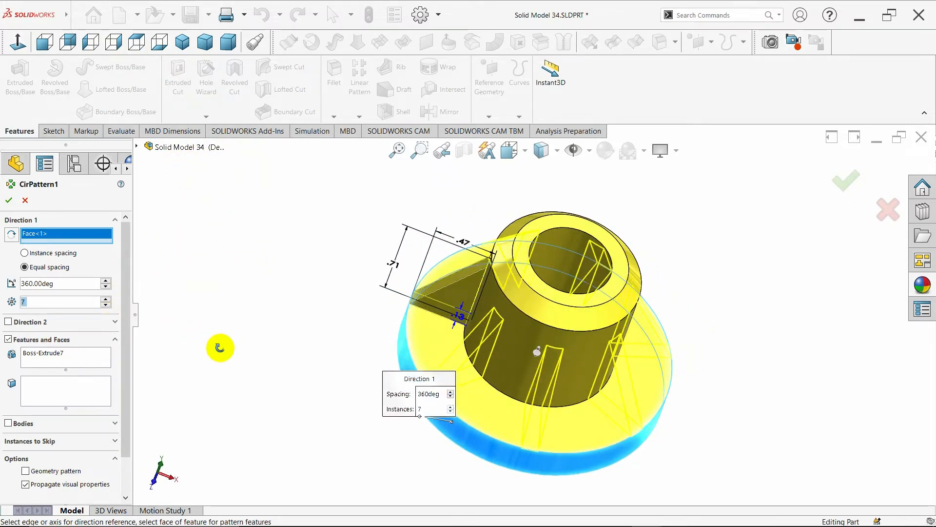
{"action": "middle_click_drag", "start_coordinate": [220, 347], "coordinate": [174, 321]}
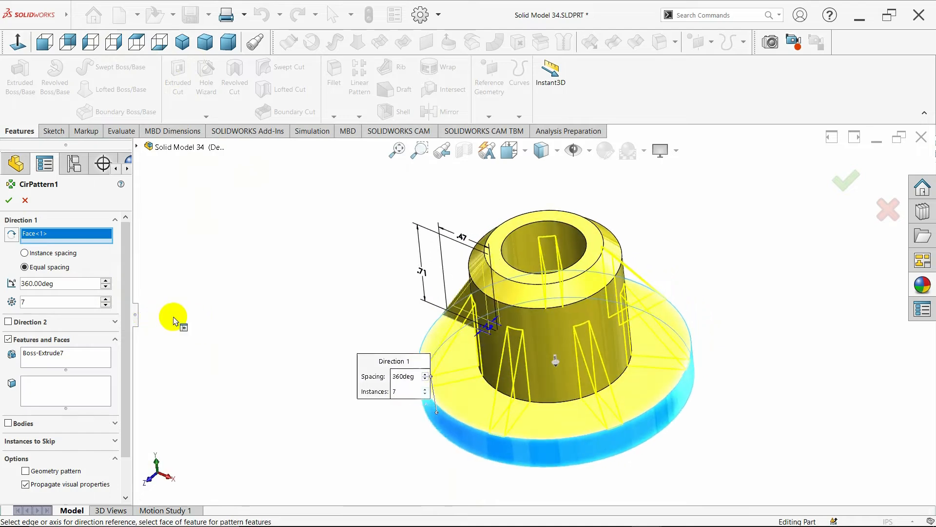
{"action": "key", "text": "Return"}
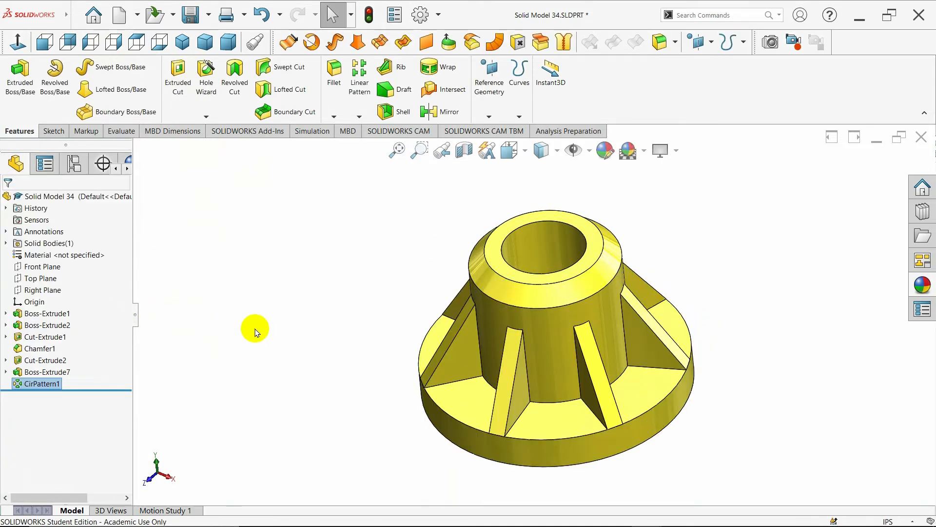
- Start a constant-radius fillet on the through hole's top edge with a radius of 0.05 in
{"action": "middle_click_drag", "start_coordinate": [255, 341], "coordinate": [260, 365]}
{"action": "left_click", "coordinate": [182, 42]}
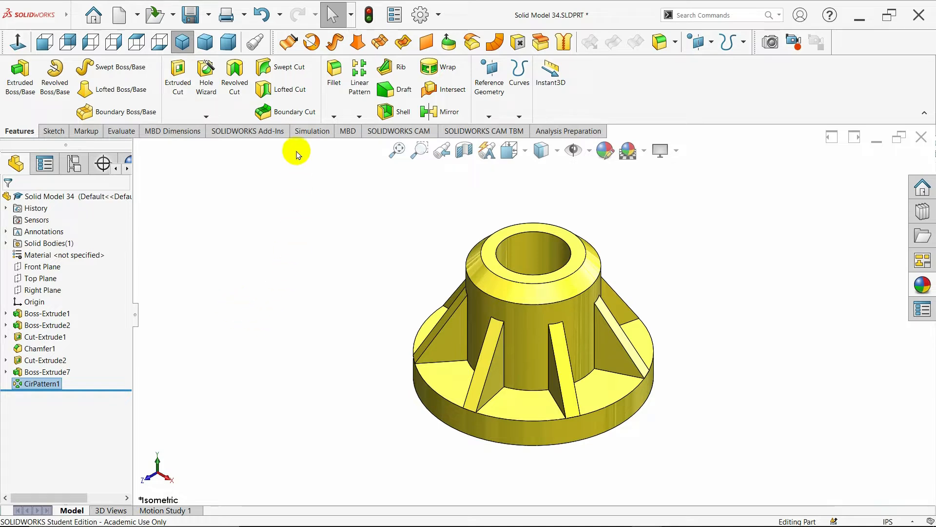
{"action": "left_click", "coordinate": [336, 93]}
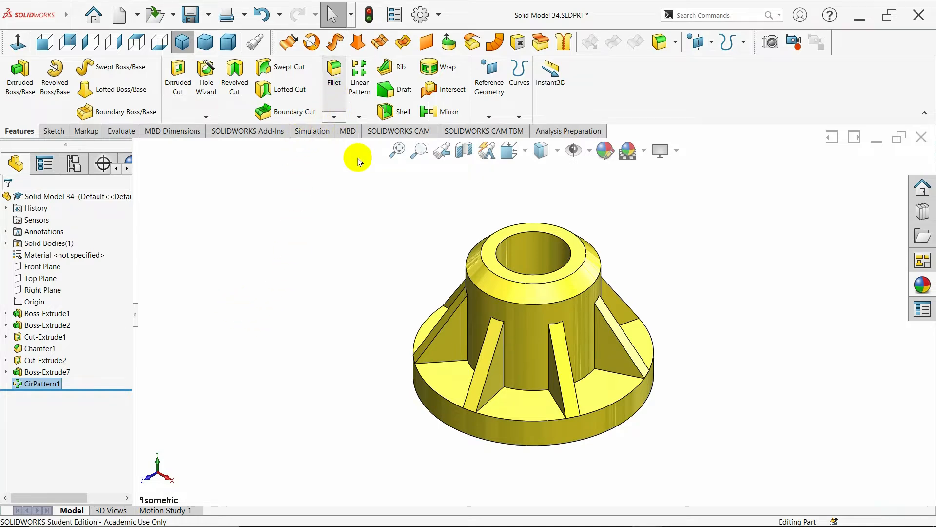
{"action": "left_click", "coordinate": [504, 246]}
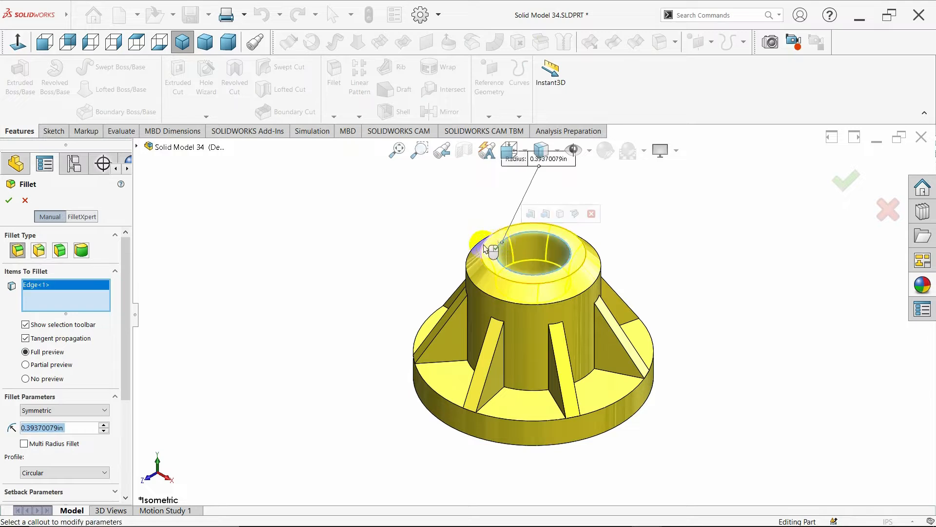
{"action": "key", "text": "BackSpace"}
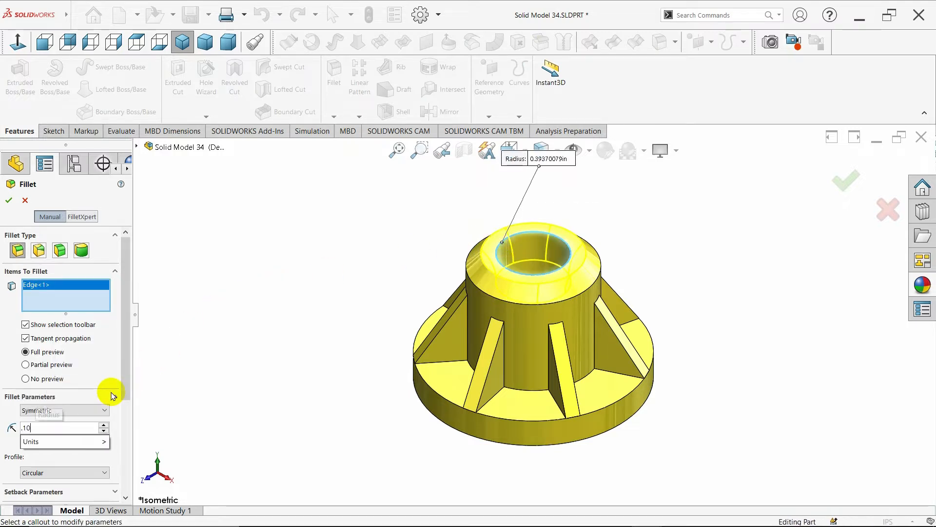
{"action": "key", "text": "Return"}
{"action": "type", "text": ".05"}
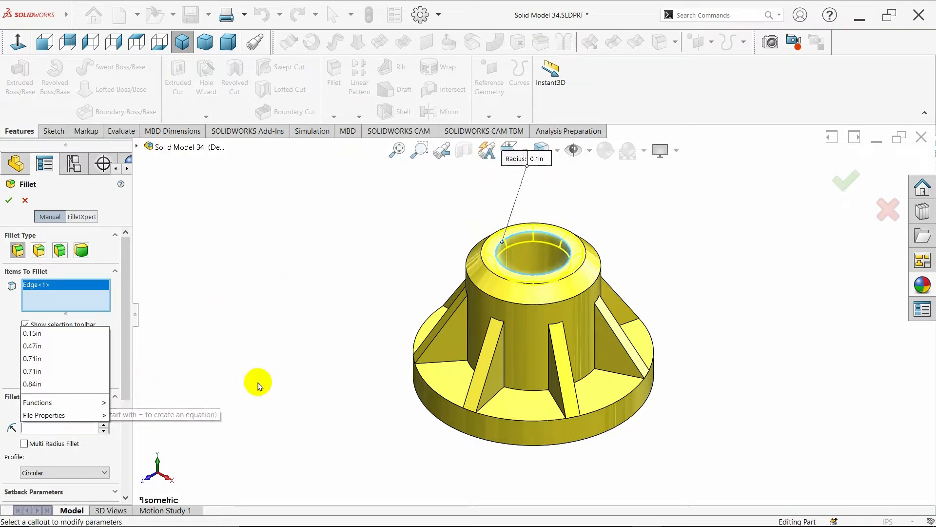
{"action": "key", "text": "Return"}
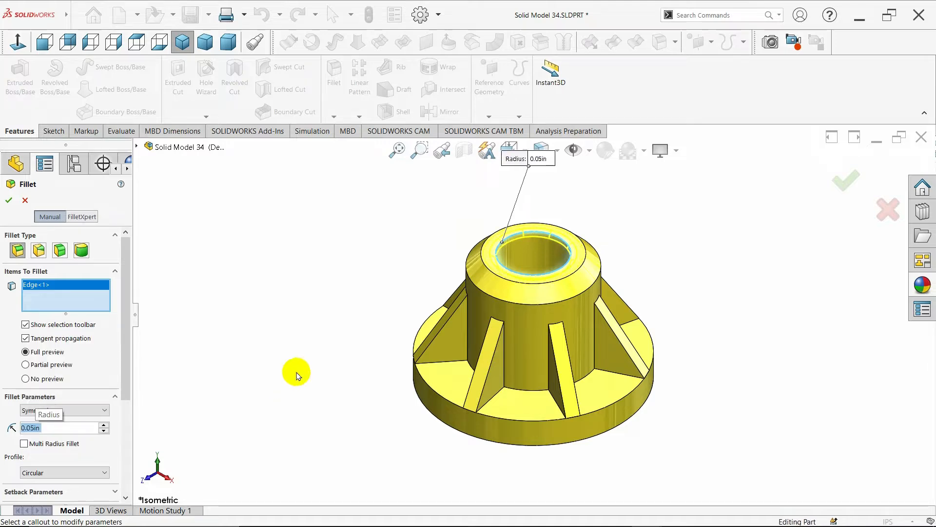
- Add the underside recess's inner and rim edges, the hole's lower edge and the flange's bottom outer edge to the fillet
{"action": "middle_click_drag", "start_coordinate": [357, 357], "coordinate": [367, 378]}
{"action": "left_click", "coordinate": [396, 362]}
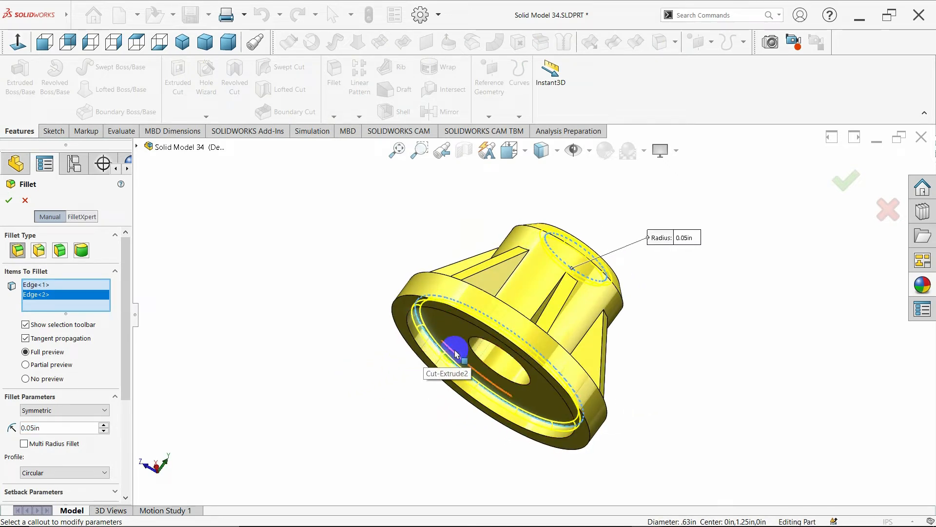
{"action": "left_click", "coordinate": [476, 354]}
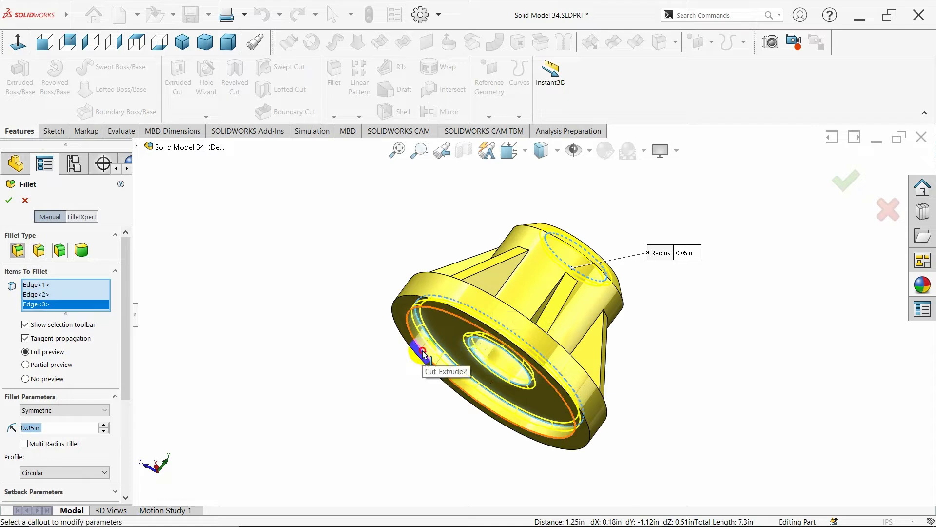
{"action": "left_click", "coordinate": [423, 353]}
{"action": "middle_click_drag", "start_coordinate": [376, 344], "coordinate": [402, 350]}
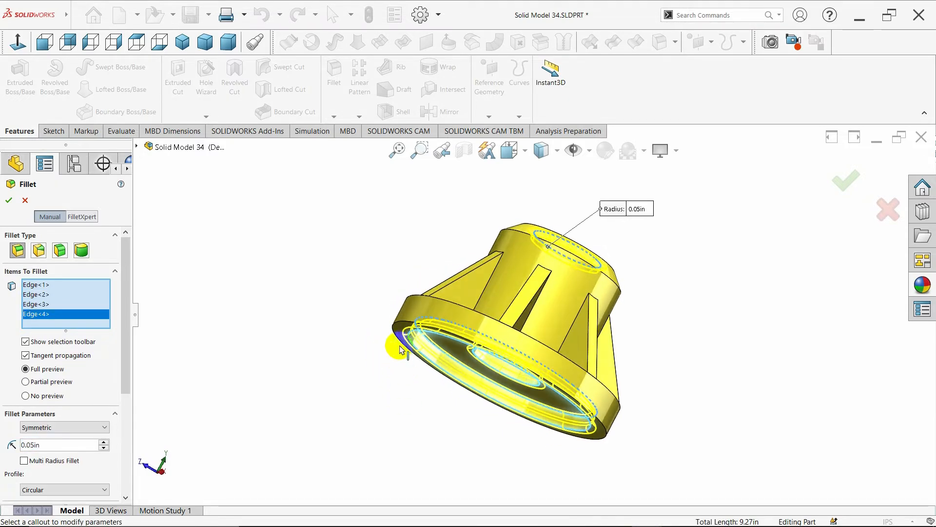
{"action": "left_click", "coordinate": [401, 326]}
{"action": "middle_click_drag", "start_coordinate": [372, 320], "coordinate": [233, 430]}
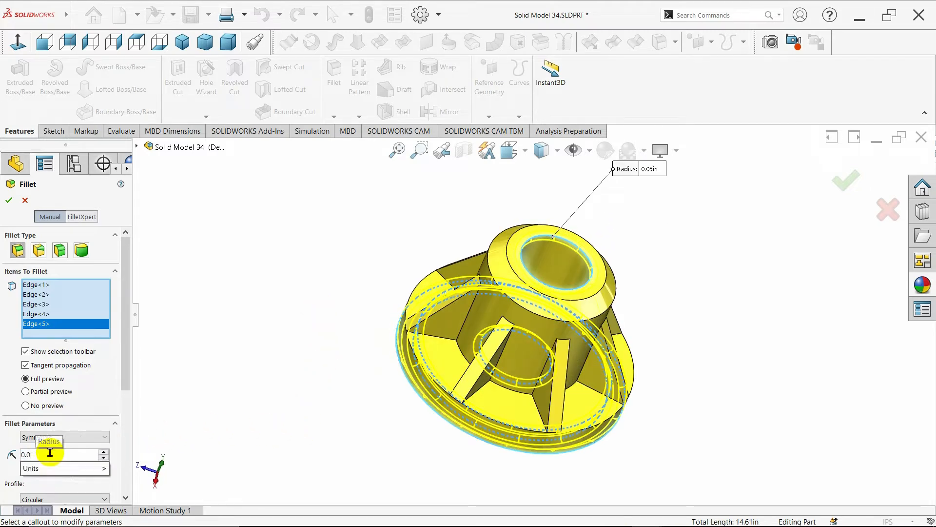
- Set the fillet radius to 0.025 in for all five selected edges and complete the fillet
{"action": "left_click", "coordinate": [50, 453]}
{"action": "type", "text": "0.025"}
{"action": "key", "text": "Return"}
{"action": "middle_click_drag", "start_coordinate": [299, 328], "coordinate": [288, 310]}
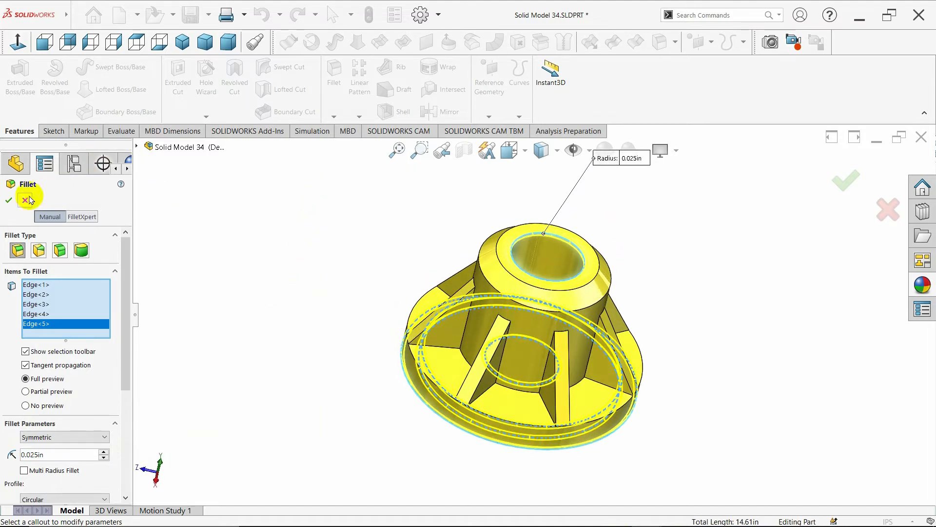
{"action": "left_click", "coordinate": [9, 200]}
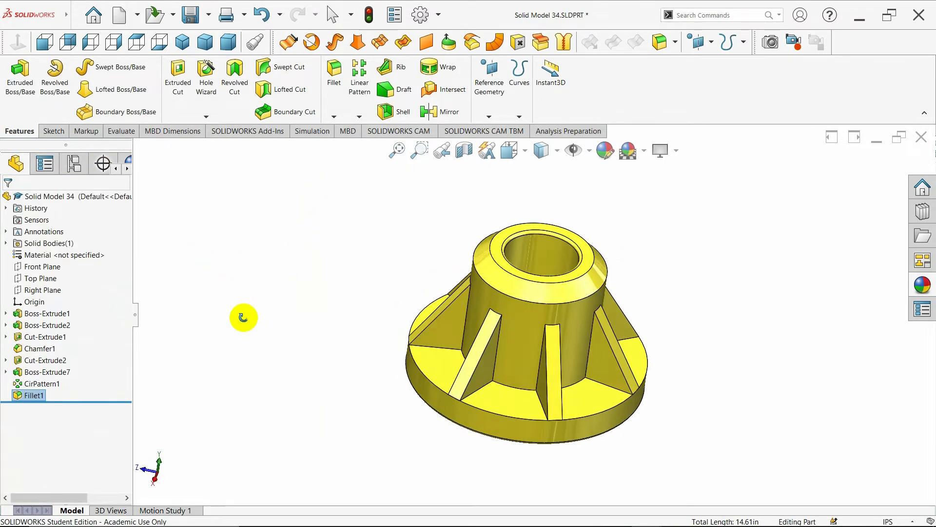
{"action": "middle_click_drag", "start_coordinate": [243, 317], "coordinate": [232, 358]}
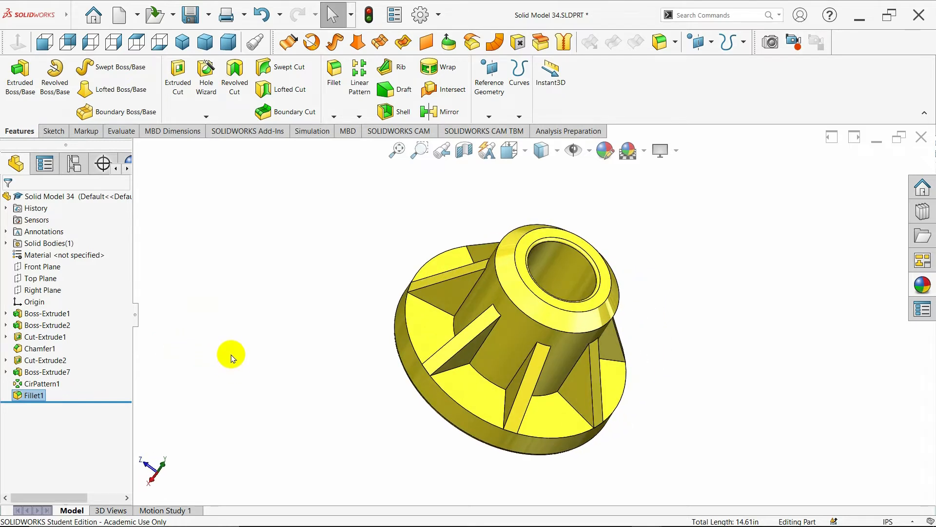
- Start a 0.025 in fillet on four of the flange's upper outer edge segments between the ribs
{"action": "left_click", "coordinate": [182, 44]}
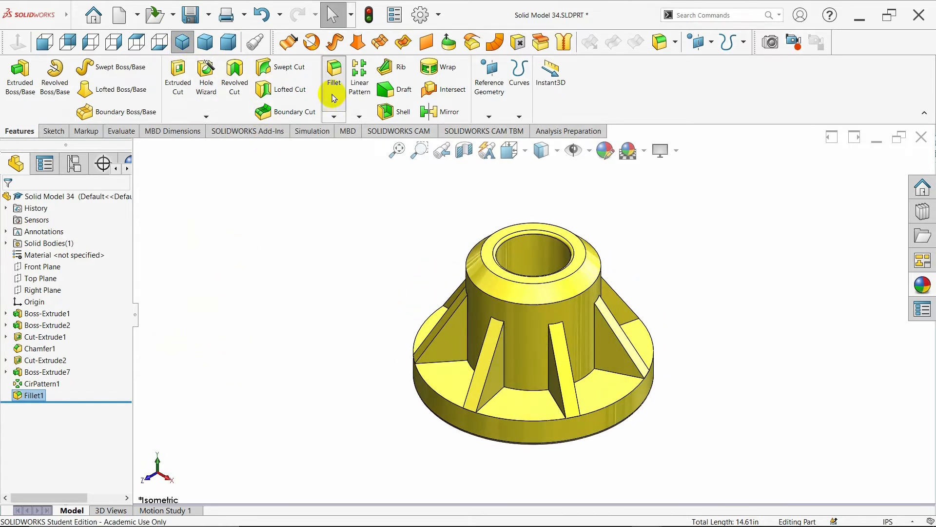
{"action": "left_click", "coordinate": [522, 428]}
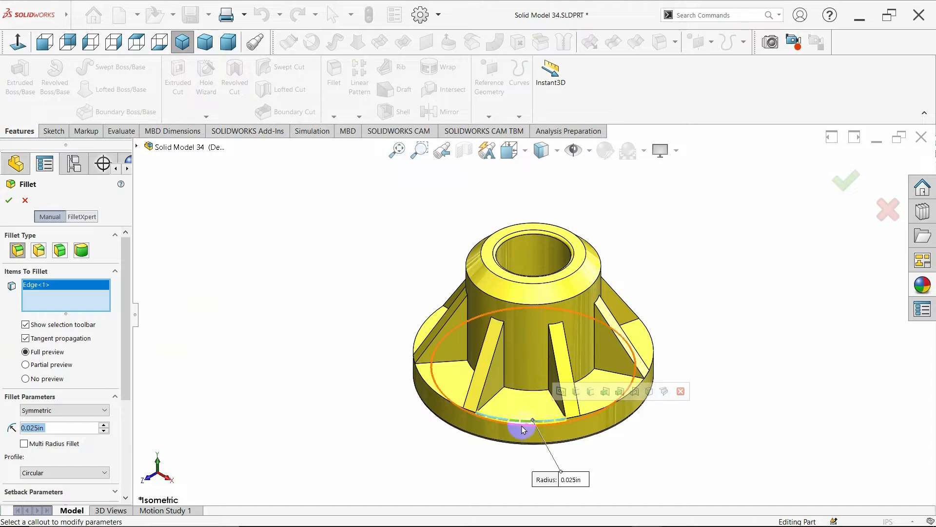
{"action": "left_click", "coordinate": [449, 404]}
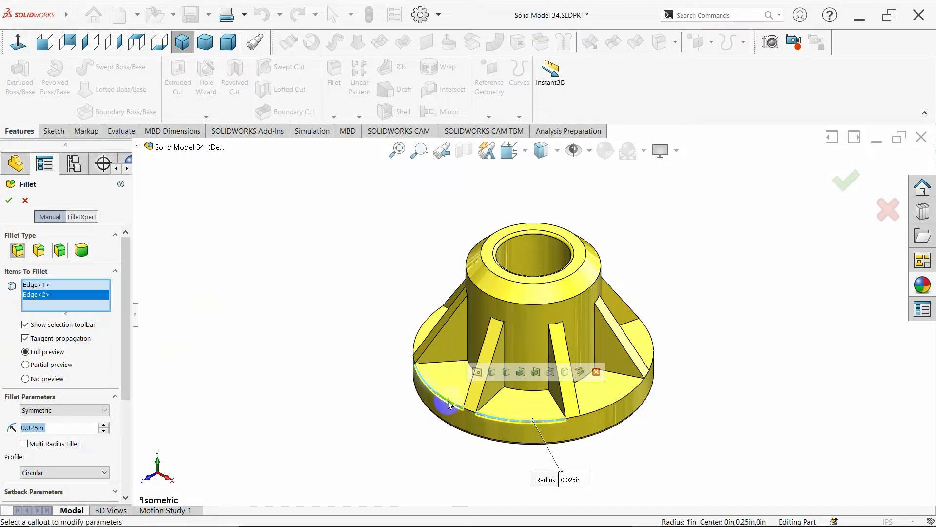
{"action": "left_click", "coordinate": [624, 410]}
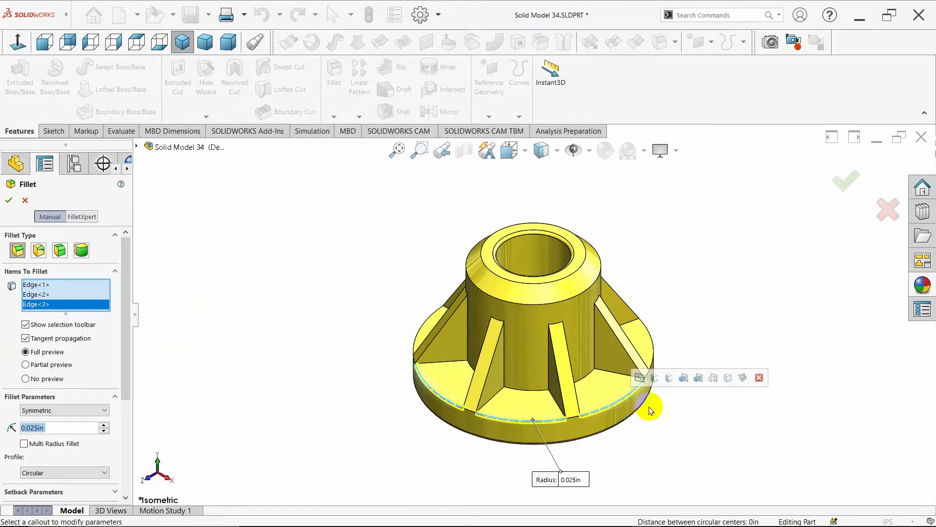
{"action": "middle_click_drag", "start_coordinate": [650, 407], "coordinate": [654, 371]}
{"action": "left_click", "coordinate": [649, 362]}
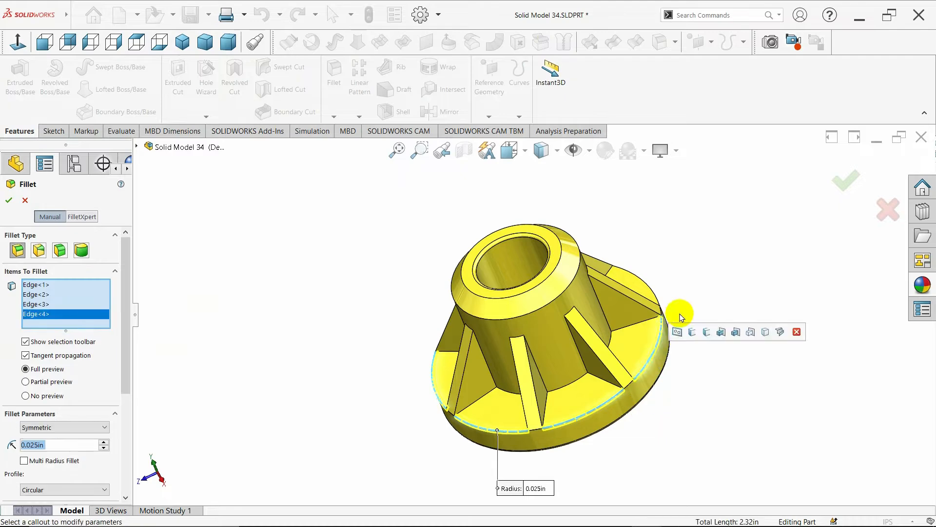
- Add the remaining three upper outer edge segments of the flange and complete the 0.025 in fillet
{"action": "mouse_move", "coordinate": [683, 314]}
{"action": "middle_mouse_down"}
{"action": "mouse_move", "coordinate": [657, 389]}
{"action": "mouse_move", "coordinate": [673, 320]}
{"action": "middle_mouse_up"}
{"action": "left_click", "coordinate": [663, 310]}
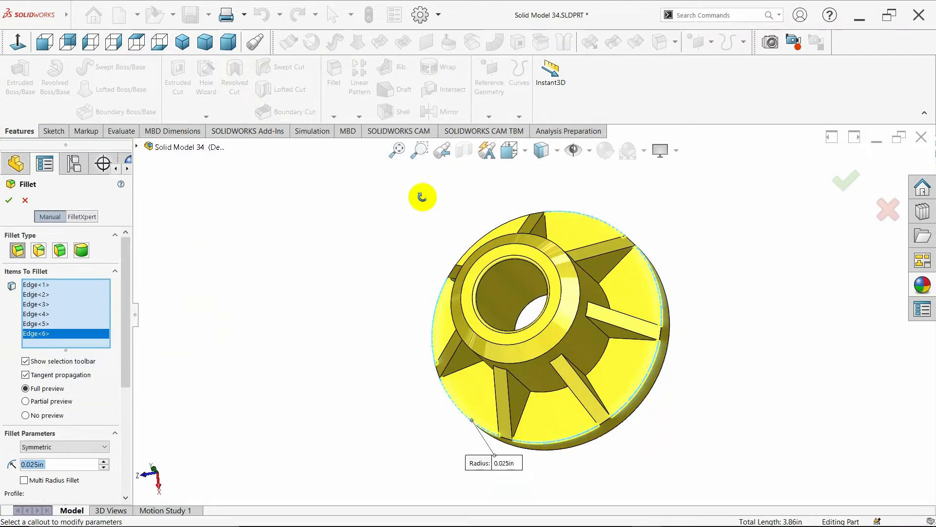
{"action": "middle_click_drag", "start_coordinate": [424, 194], "coordinate": [449, 198]}
{"action": "left_click", "coordinate": [447, 247]}
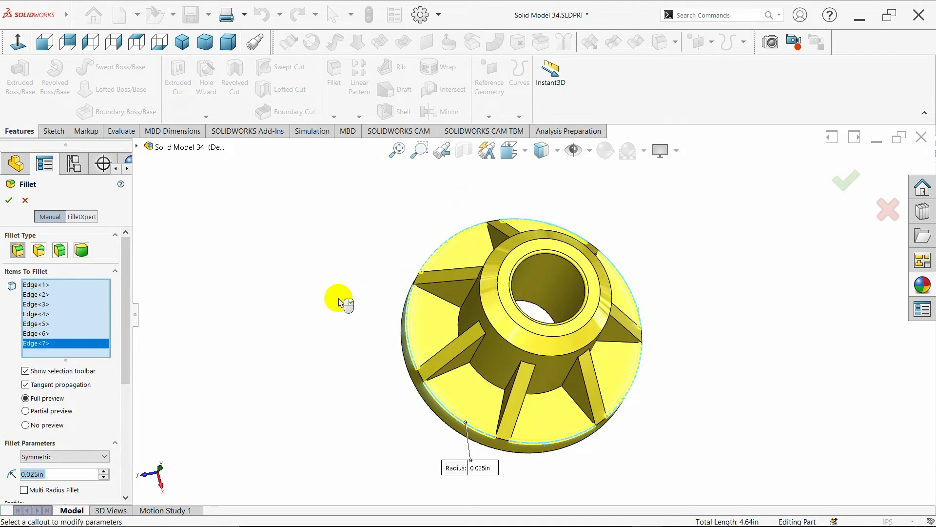
{"action": "mouse_move", "coordinate": [340, 299]}
{"action": "middle_mouse_down"}
{"action": "mouse_move", "coordinate": [368, 293]}
{"action": "mouse_move", "coordinate": [351, 288]}
{"action": "middle_mouse_up"}
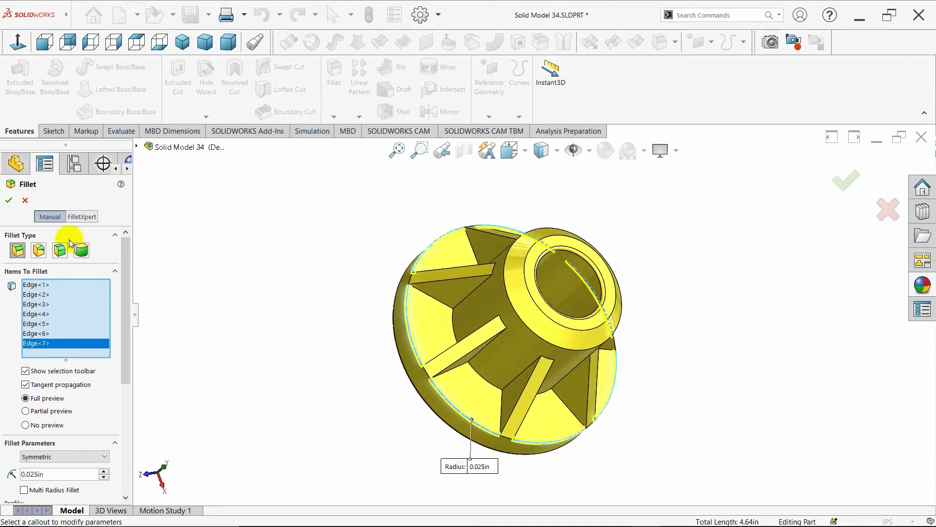
{"action": "left_click", "coordinate": [9, 202]}
{"action": "middle_click_drag", "start_coordinate": [248, 351], "coordinate": [309, 356]}
{"action": "key", "text": "Escape"}
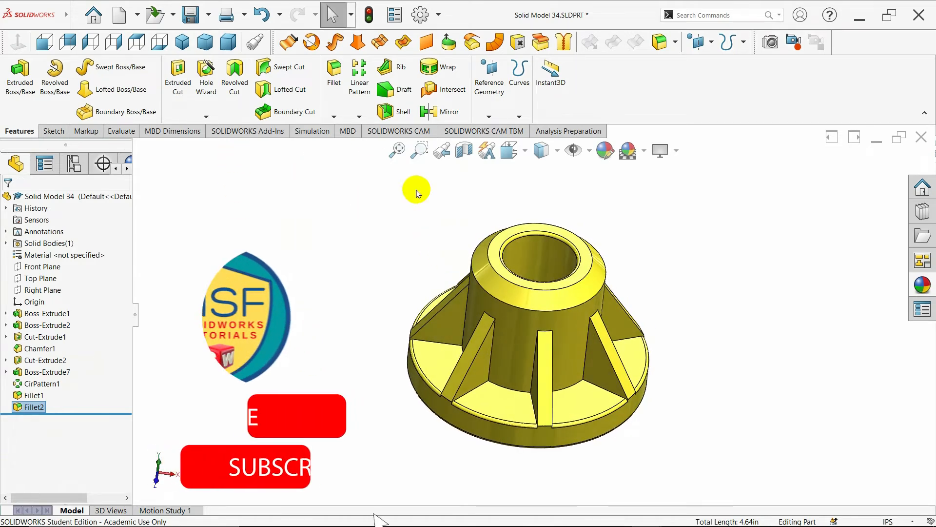
- Fillet the edges of the chamfered face at the cylinder's top with a radius of 0.025 in
{"action": "left_click", "coordinate": [337, 91]}
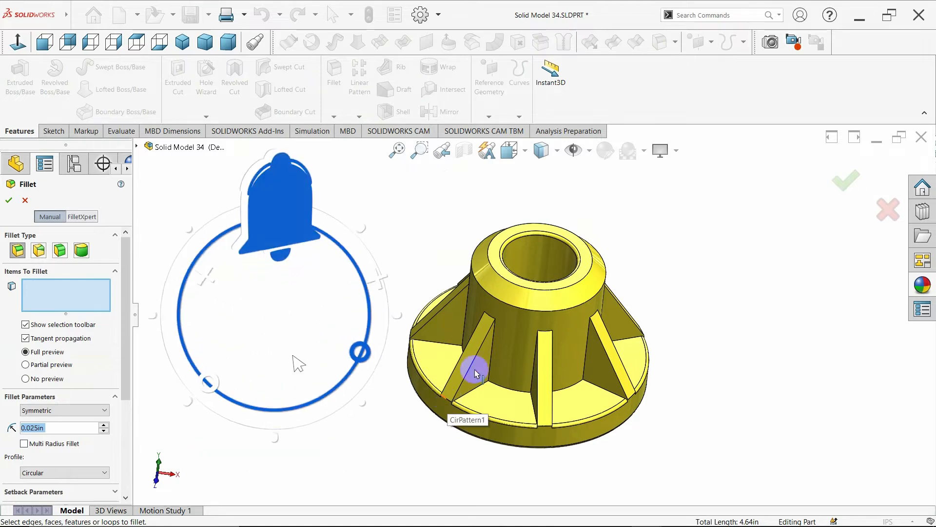
{"action": "left_click", "coordinate": [519, 309]}
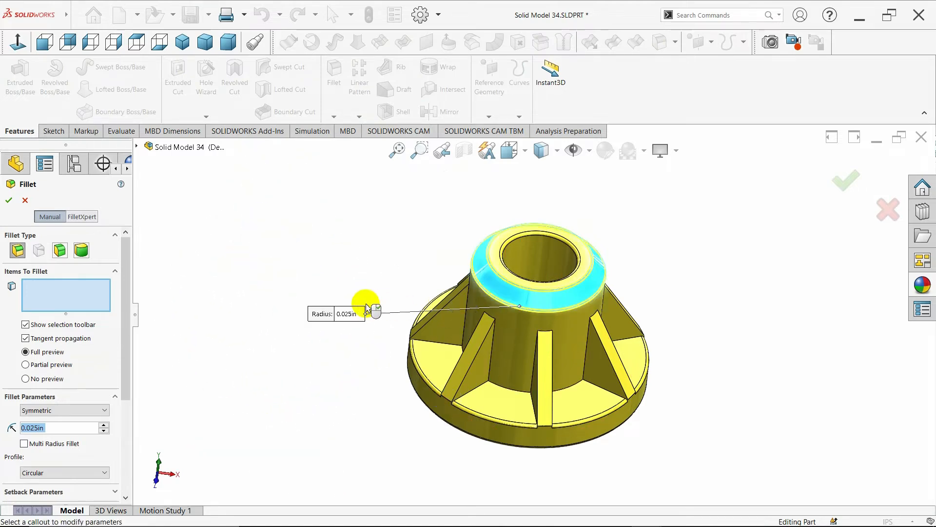
{"action": "left_click", "coordinate": [8, 200]}
{"action": "middle_click_drag", "start_coordinate": [274, 351], "coordinate": [287, 326]}
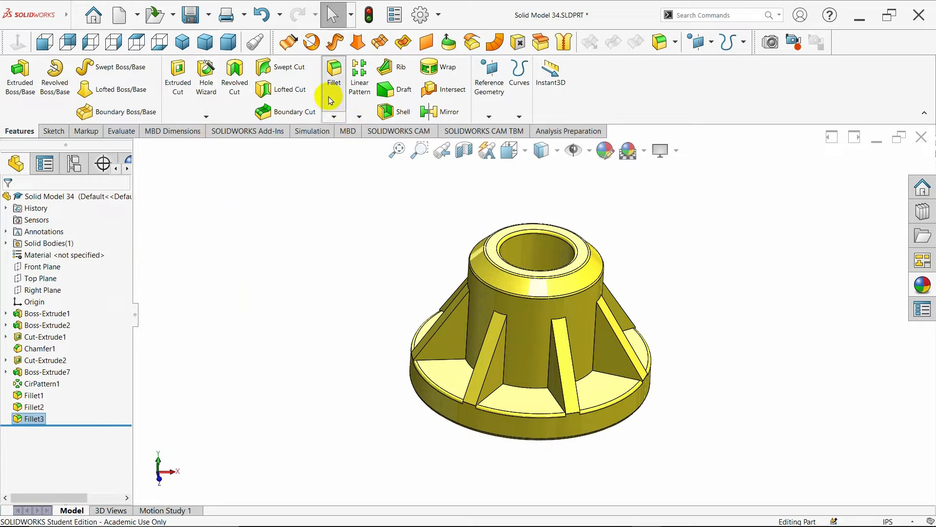
- Start a 0.025 in fillet on four of the edge segments between the ribs where the cylinder meets the flange
{"action": "left_click", "coordinate": [518, 386]}
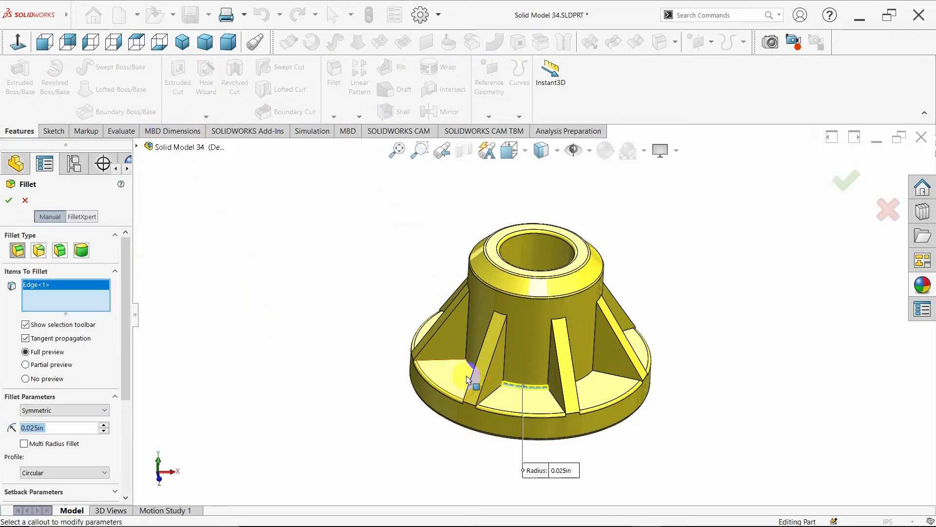
{"action": "left_click", "coordinate": [470, 370]}
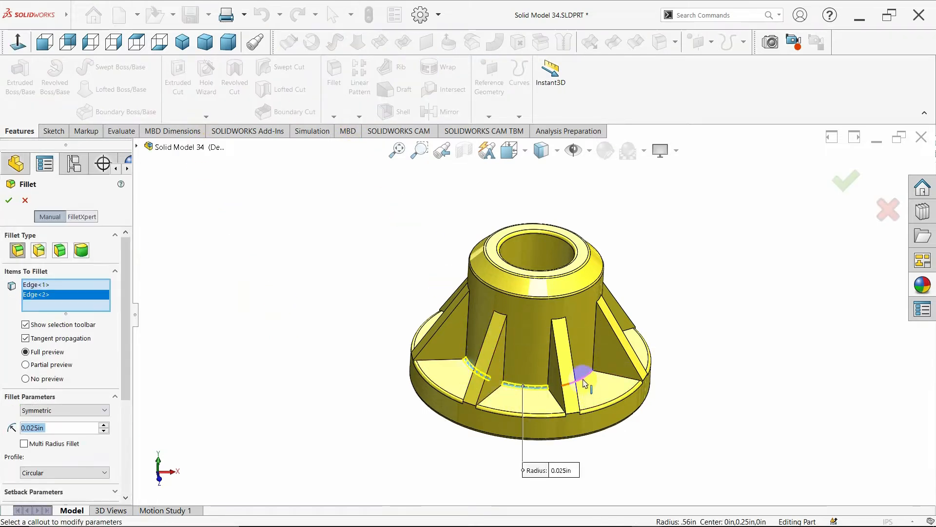
{"action": "left_click", "coordinate": [586, 383]}
{"action": "middle_click_drag", "start_coordinate": [621, 414], "coordinate": [588, 463]}
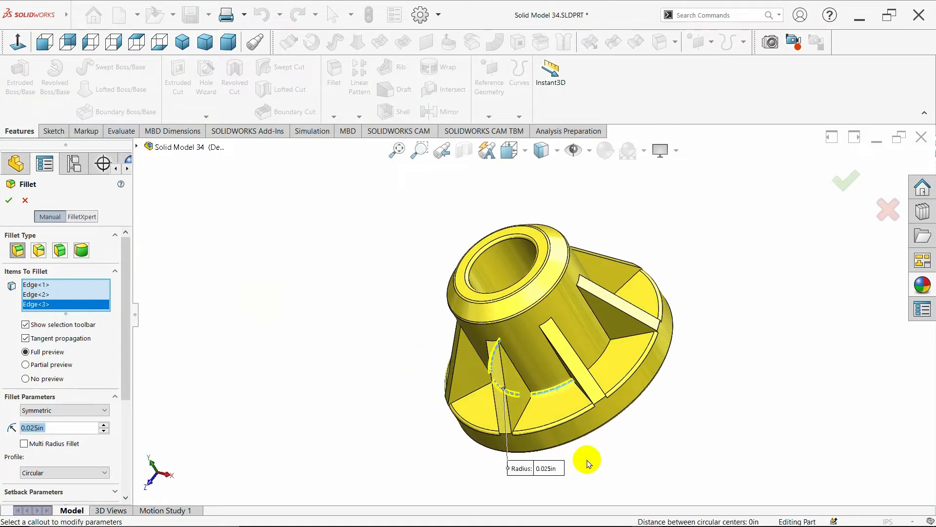
{"action": "left_click", "coordinate": [602, 360]}
{"action": "mouse_move", "coordinate": [602, 360]}
{"action": "middle_mouse_down"}
{"action": "mouse_move", "coordinate": [650, 378]}
{"action": "mouse_move", "coordinate": [615, 350]}
{"action": "middle_mouse_up"}
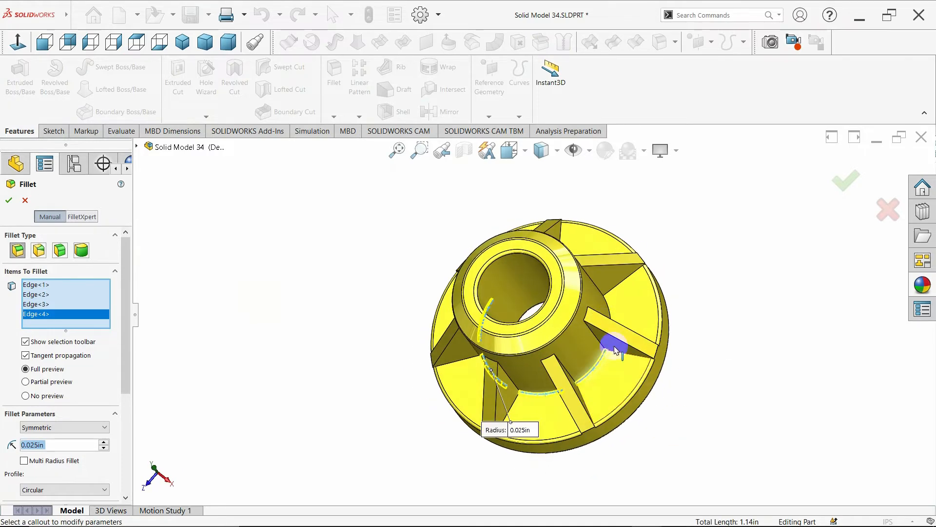
- Add the remaining three edge segments around the cylinder's base and complete the 0.025 in fillet
{"action": "left_click", "coordinate": [612, 315]}
{"action": "middle_click_drag", "start_coordinate": [656, 305], "coordinate": [577, 254]}
{"action": "left_click", "coordinate": [577, 259]}
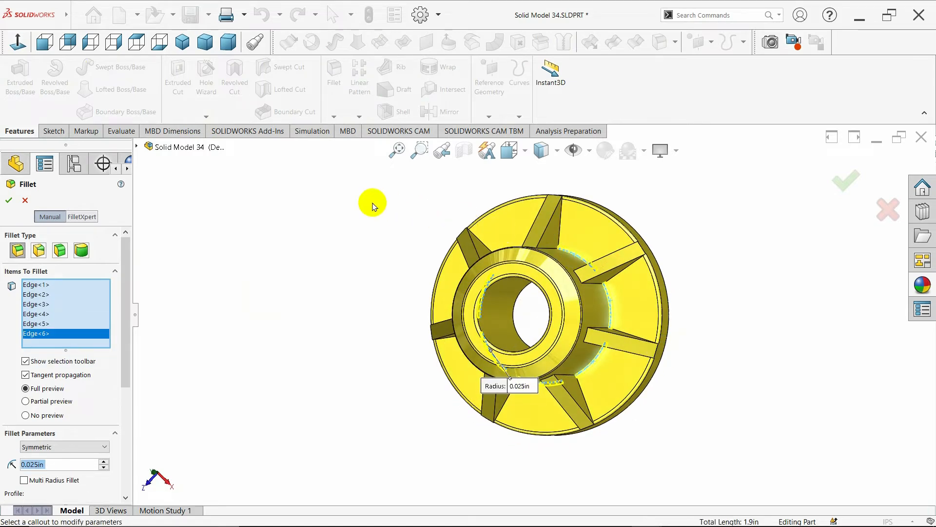
{"action": "middle_click_drag", "start_coordinate": [372, 203], "coordinate": [424, 217]}
{"action": "left_click", "coordinate": [499, 254]}
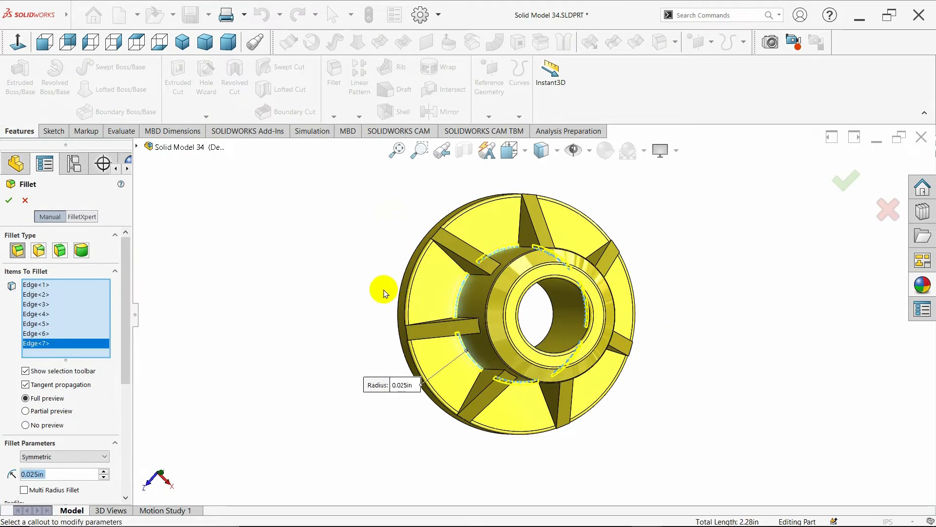
{"action": "middle_click_drag", "start_coordinate": [382, 291], "coordinate": [285, 225]}
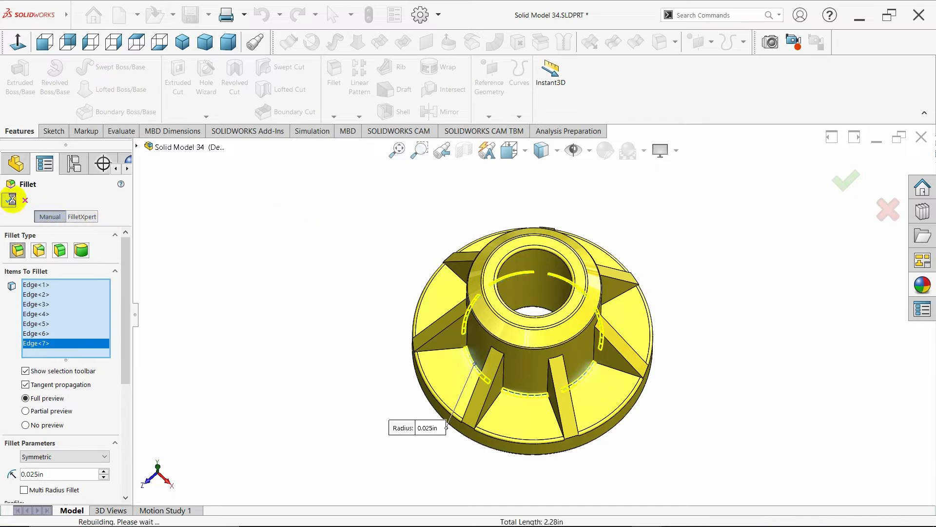
{"action": "middle_click_drag", "start_coordinate": [250, 351], "coordinate": [247, 271]}
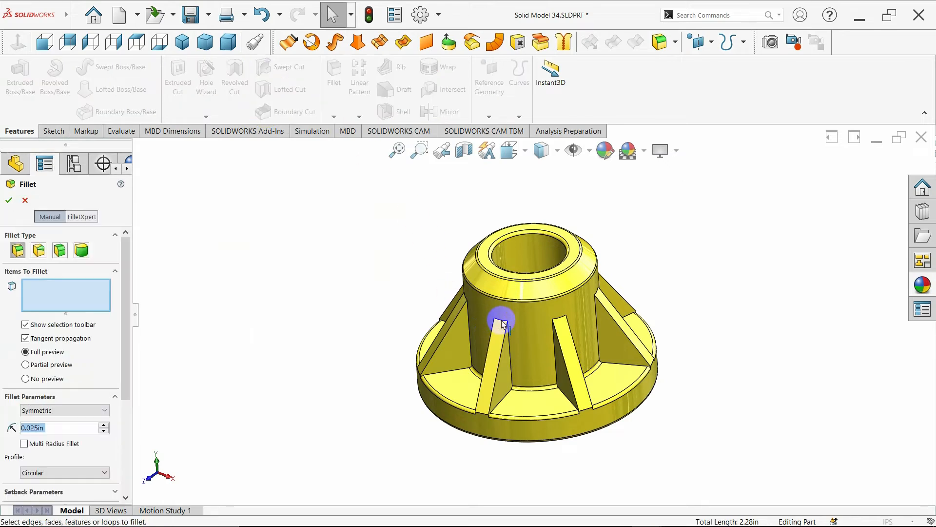
- Fillet the seven short edges at the ribs' upper ends, where they meet the cylinder, with a radius of 0.025 in
{"action": "left_click", "coordinate": [562, 321]}
{"action": "middle_click_drag", "start_coordinate": [621, 336], "coordinate": [587, 287]}
{"action": "left_click", "coordinate": [588, 325]}
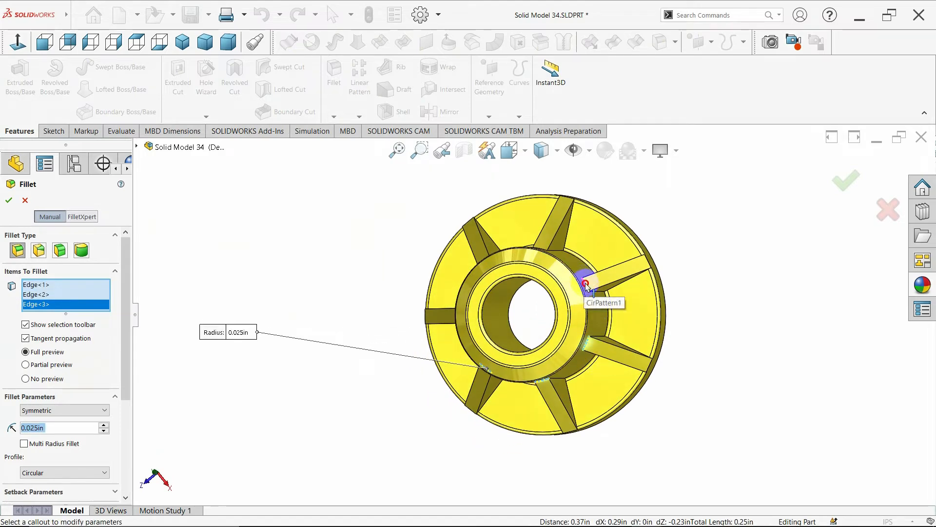
{"action": "left_click", "coordinate": [586, 287]}
{"action": "middle_click_drag", "start_coordinate": [553, 257], "coordinate": [555, 278]}
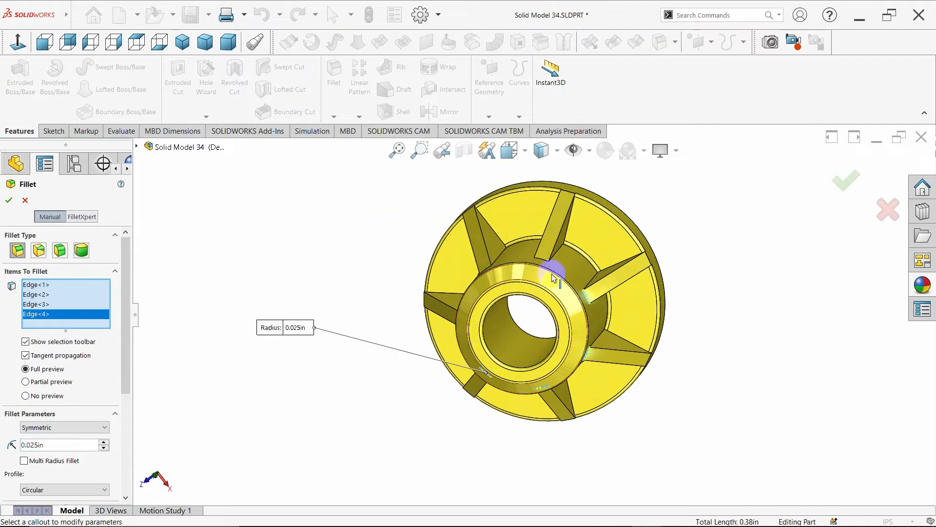
{"action": "left_click", "coordinate": [545, 263]}
{"action": "middle_click_drag", "start_coordinate": [415, 259], "coordinate": [453, 239]}
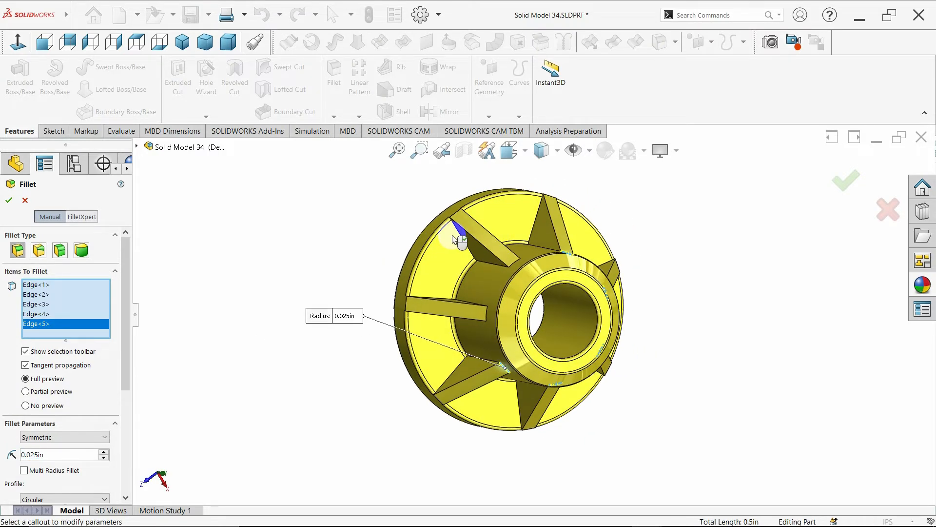
{"action": "left_click", "coordinate": [515, 266]}
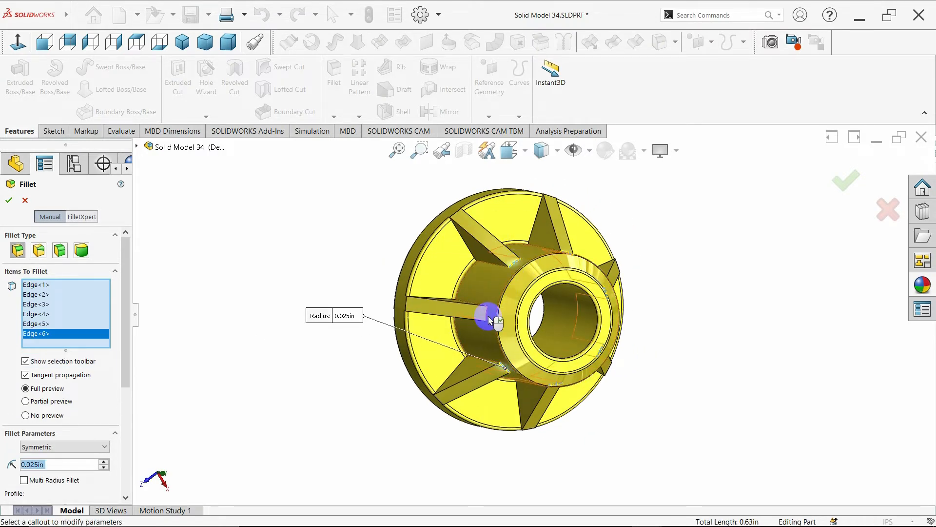
{"action": "left_click", "coordinate": [487, 316]}
{"action": "middle_click_drag", "start_coordinate": [345, 387], "coordinate": [320, 296]}
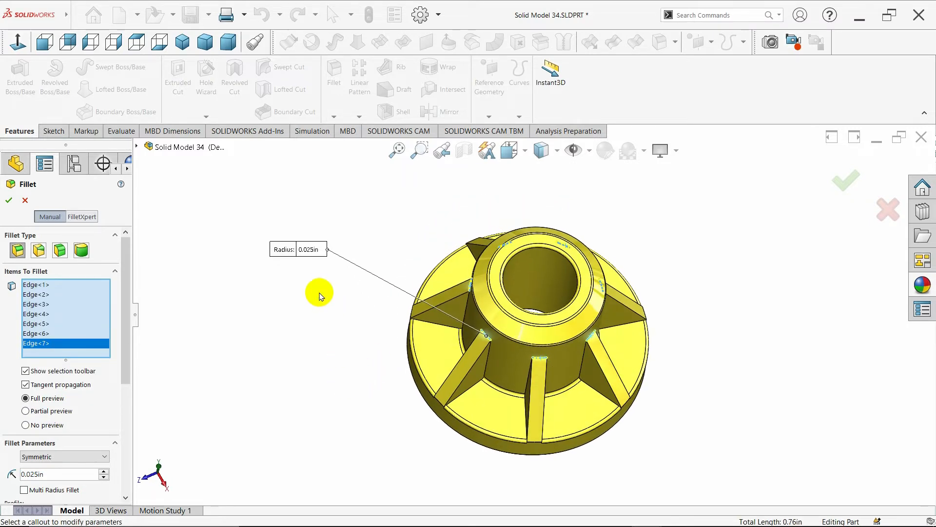
{"action": "middle_click_drag", "start_coordinate": [349, 421], "coordinate": [349, 363]}
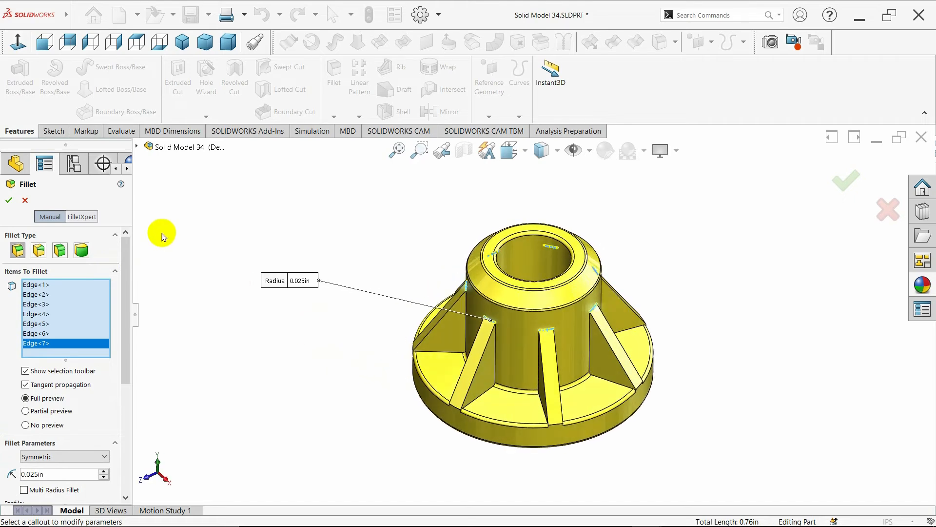
{"action": "left_click", "coordinate": [7, 202]}
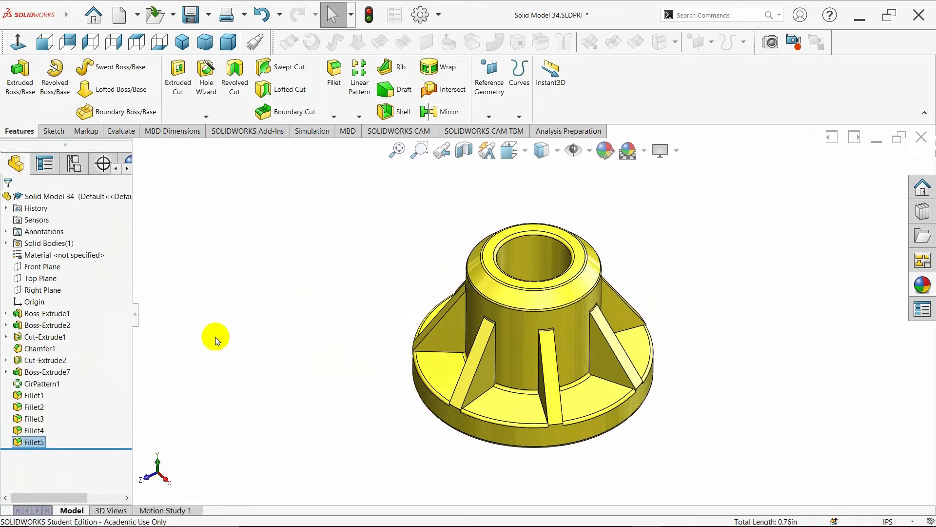
- Start a 0.025 in fillet on the sloped outer faces of four of the ribs
{"action": "mouse_move", "coordinate": [245, 355]}
{"action": "middle_mouse_down"}
{"action": "mouse_move", "coordinate": [213, 310]}
{"action": "mouse_move", "coordinate": [192, 305]}
{"action": "mouse_move", "coordinate": [295, 320]}
{"action": "mouse_move", "coordinate": [257, 328]}
{"action": "mouse_move", "coordinate": [259, 381]}
{"action": "mouse_move", "coordinate": [260, 357]}
{"action": "middle_mouse_up"}
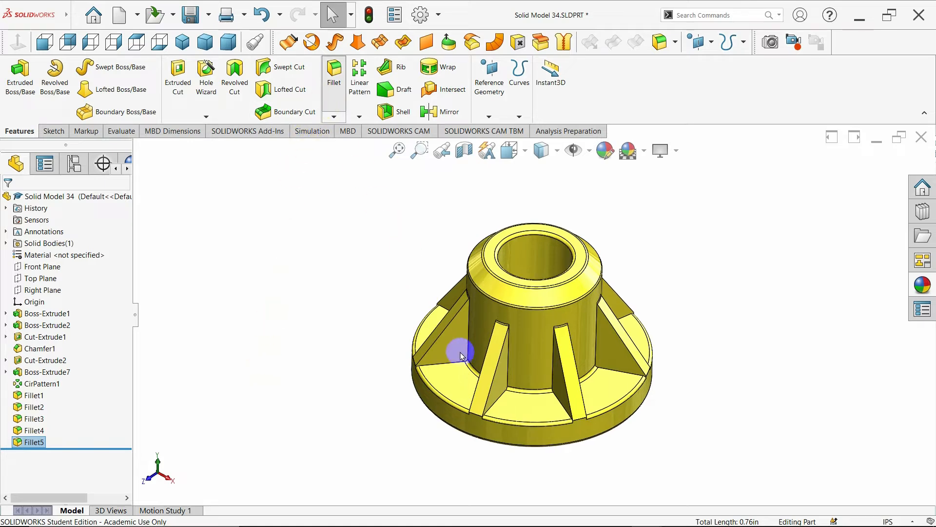
{"action": "left_click", "coordinate": [486, 375]}
{"action": "middle_click_drag", "start_coordinate": [405, 387], "coordinate": [564, 382]}
{"action": "left_click", "coordinate": [460, 335]}
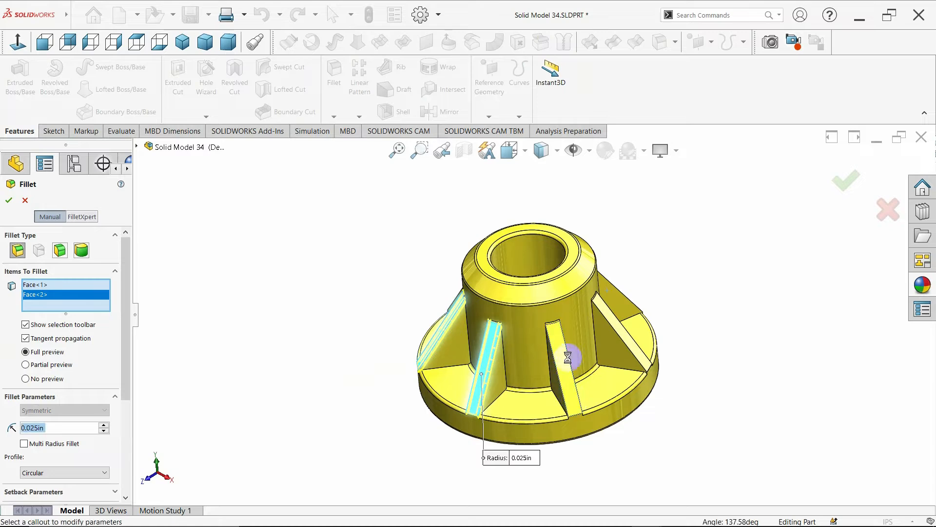
{"action": "left_click", "coordinate": [560, 357]}
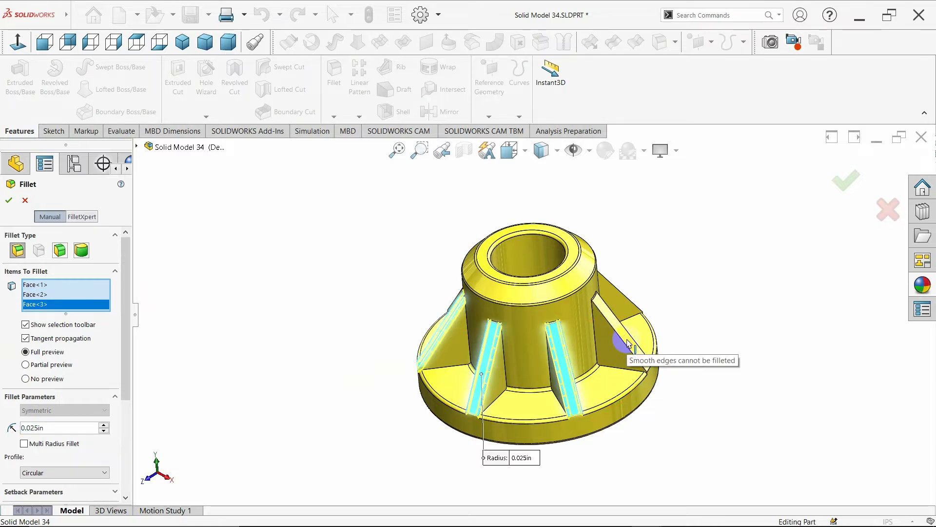
{"action": "middle_click_drag", "start_coordinate": [683, 404], "coordinate": [624, 391]}
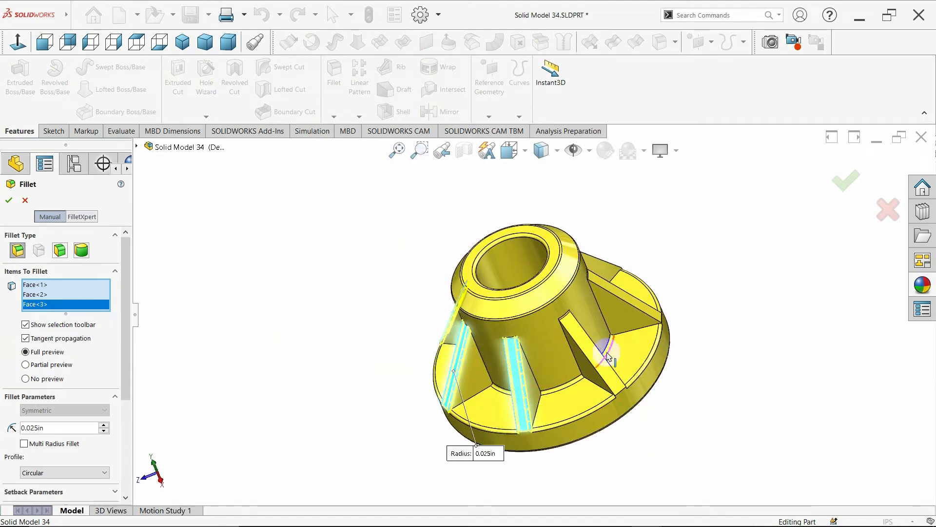
{"action": "left_click", "coordinate": [617, 387]}
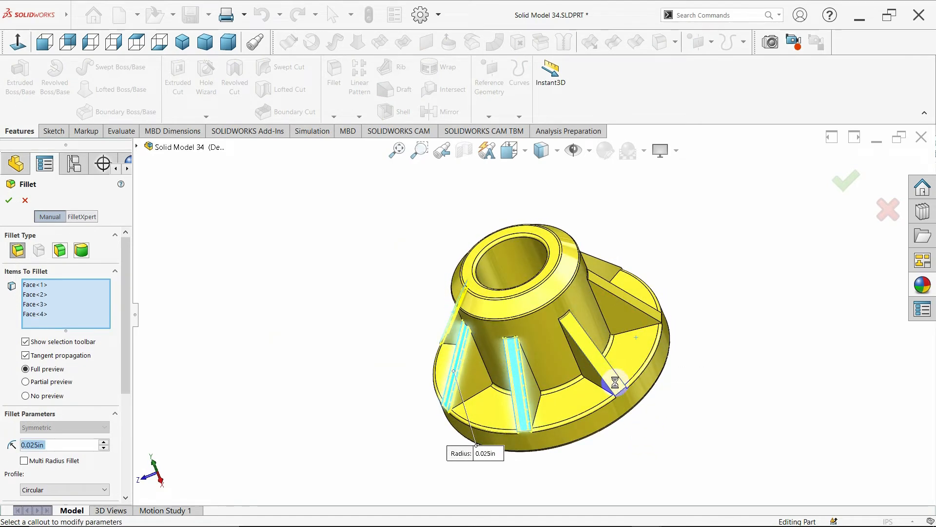
- Add the remaining three ribs' sloped faces and complete the 0.025 in fillet
{"action": "left_click", "coordinate": [649, 315]}
{"action": "middle_click_drag", "start_coordinate": [701, 341], "coordinate": [710, 312]}
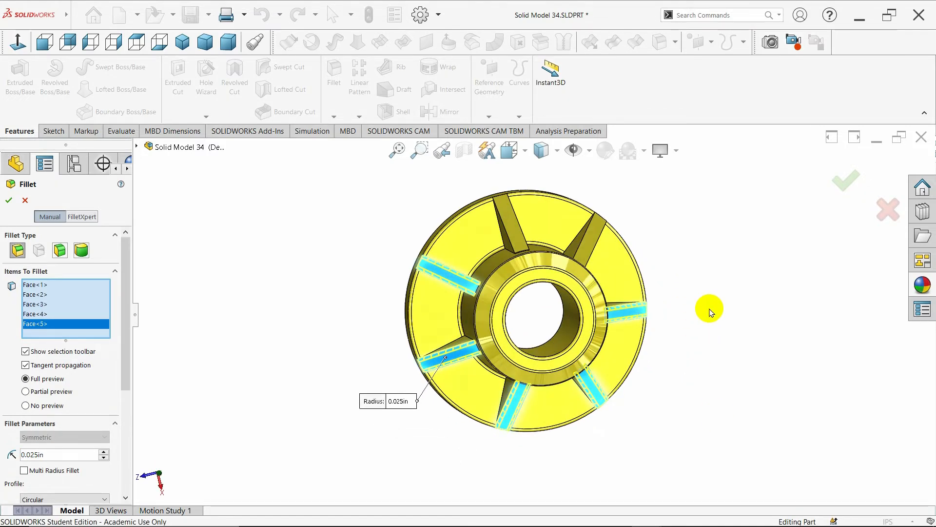
{"action": "left_click", "coordinate": [595, 232]}
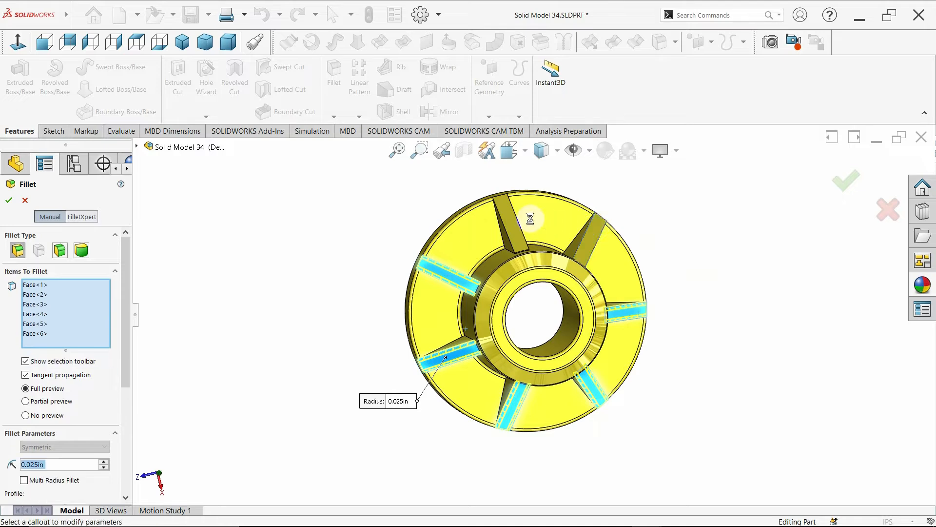
{"action": "left_click", "coordinate": [502, 212]}
{"action": "middle_click_drag", "start_coordinate": [502, 212], "coordinate": [553, 234]}
{"action": "middle_click_drag", "start_coordinate": [631, 457], "coordinate": [626, 307]}
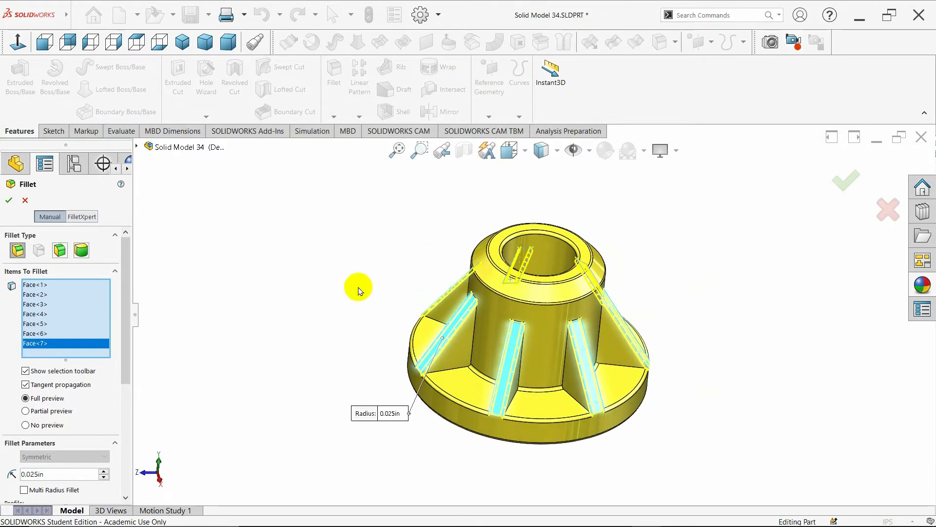
{"action": "left_click", "coordinate": [8, 201]}
- Start a 0.025 in fillet on seven of the ribs' triangular side faces
{"action": "middle_click_drag", "start_coordinate": [268, 366], "coordinate": [323, 365]}
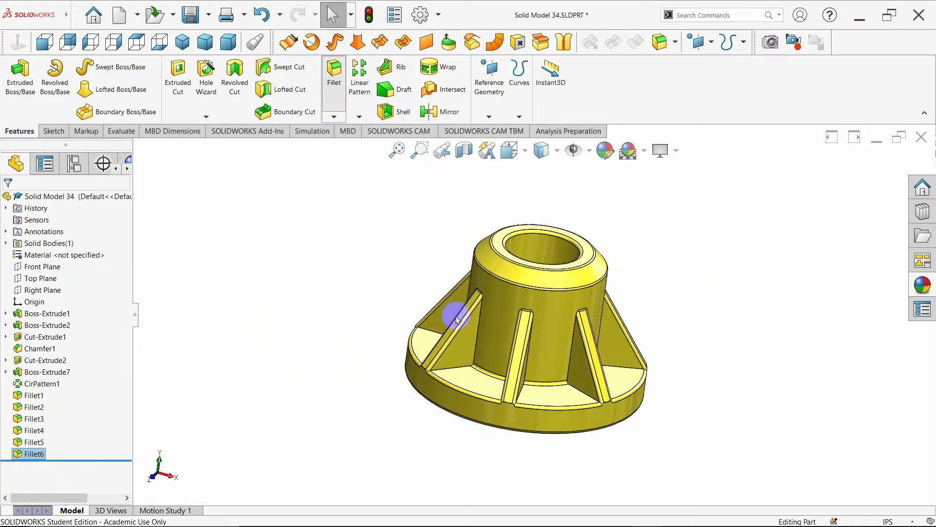
{"action": "key", "text": "Return"}
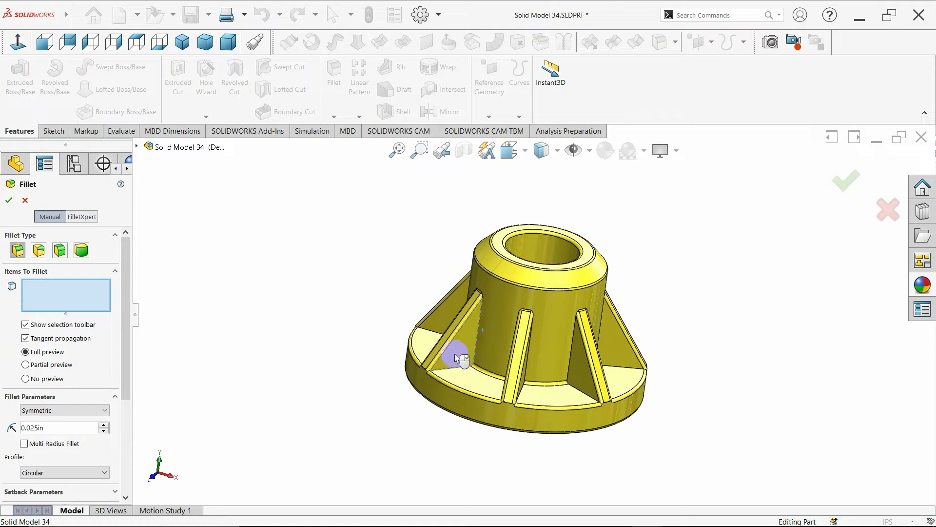
{"action": "left_click", "coordinate": [454, 353]}
{"action": "middle_click_drag", "start_coordinate": [353, 389], "coordinate": [433, 429]}
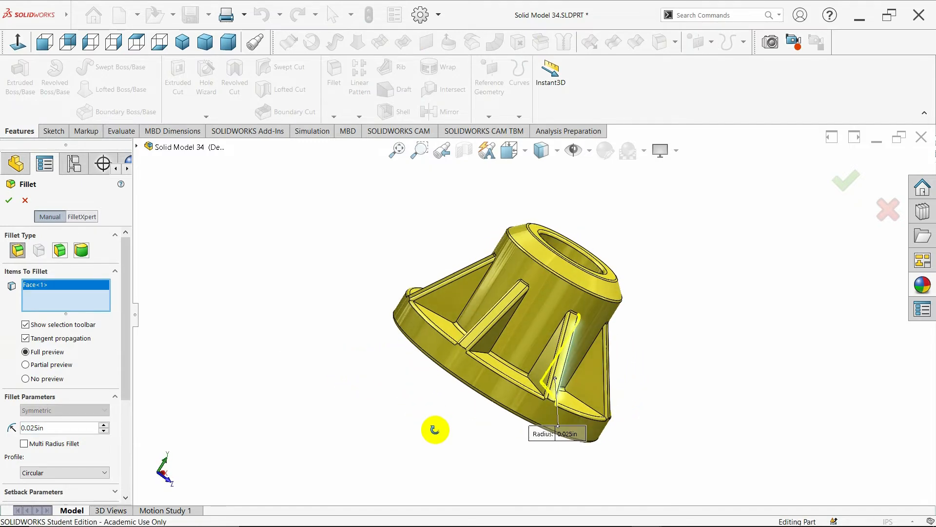
{"action": "left_click", "coordinate": [542, 362]}
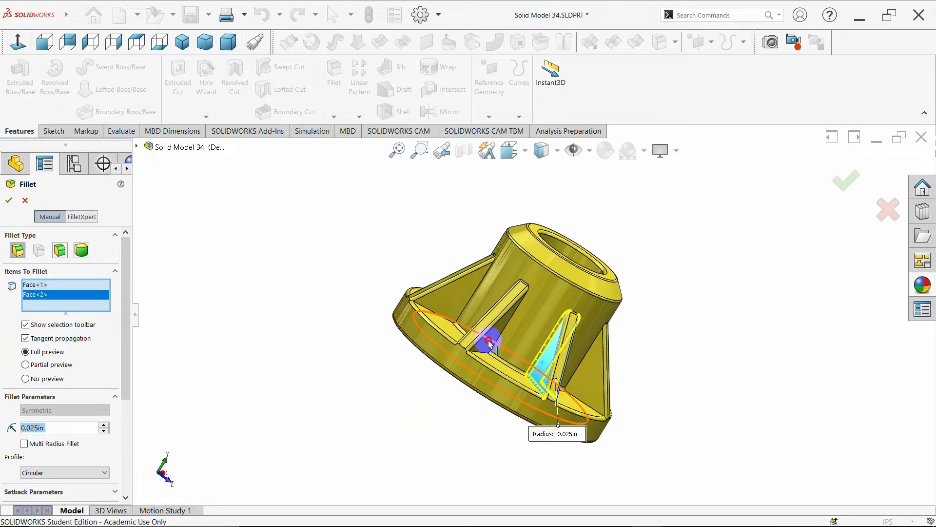
{"action": "middle_click_drag", "start_coordinate": [496, 336], "coordinate": [484, 386]}
{"action": "left_click", "coordinate": [553, 373]}
{"action": "left_click", "coordinate": [547, 374]}
{"action": "left_click", "coordinate": [447, 335]}
{"action": "left_click", "coordinate": [504, 373]}
{"action": "middle_click_drag", "start_coordinate": [397, 325], "coordinate": [453, 348]}
{"action": "left_click", "coordinate": [453, 318]}
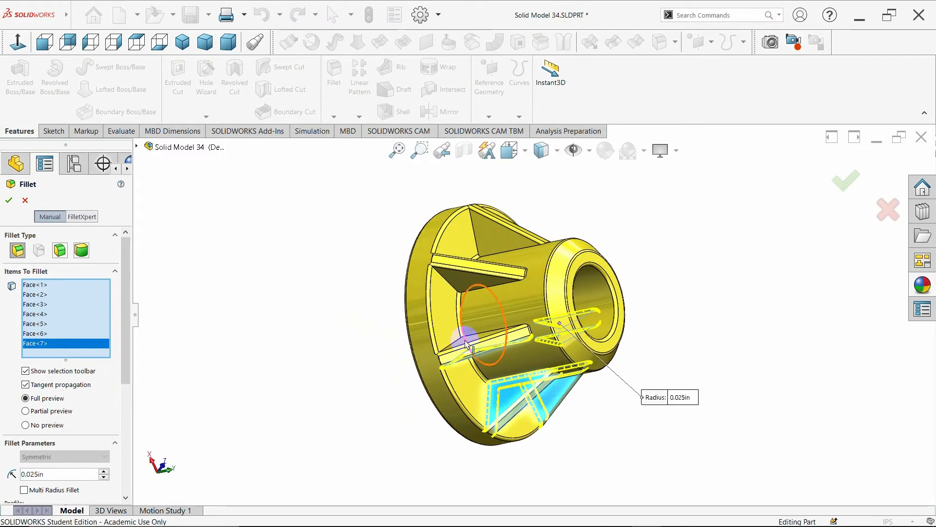
- Add four more triangular rib side faces to the 0.025 in fillet, for eleven faces in total
{"action": "middle_click_drag", "start_coordinate": [376, 342], "coordinate": [460, 418]}
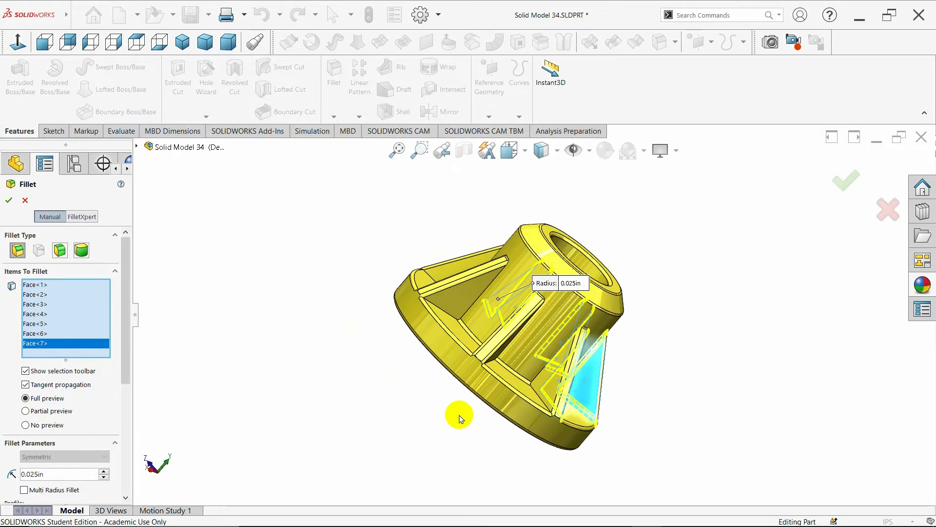
{"action": "left_click", "coordinate": [537, 389]}
{"action": "middle_click_drag", "start_coordinate": [449, 368], "coordinate": [355, 355]}
{"action": "left_click", "coordinate": [460, 339]}
{"action": "middle_click_drag", "start_coordinate": [460, 337], "coordinate": [497, 375]}
{"action": "left_click", "coordinate": [505, 375]}
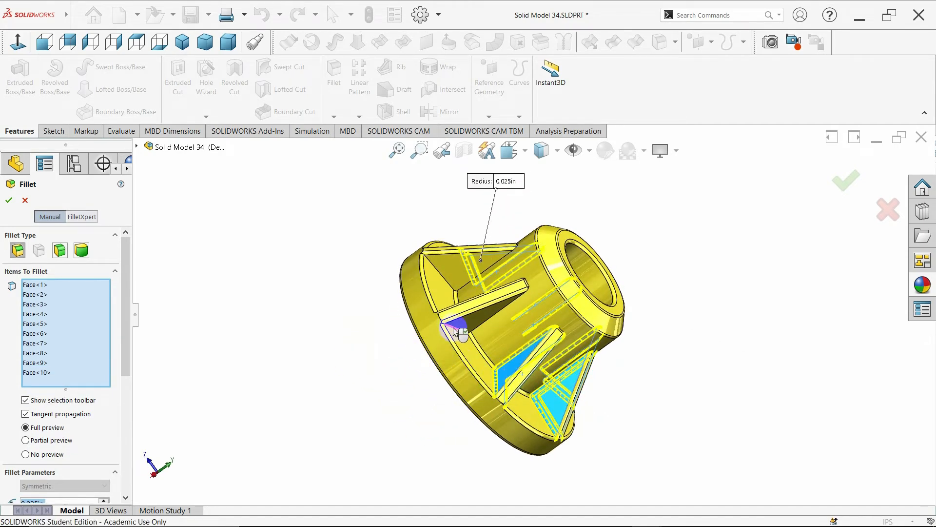
{"action": "left_click", "coordinate": [471, 327]}
- Add the last three triangular rib side faces and complete the 0.025 in fillet
{"action": "middle_click_drag", "start_coordinate": [358, 309], "coordinate": [385, 449]}
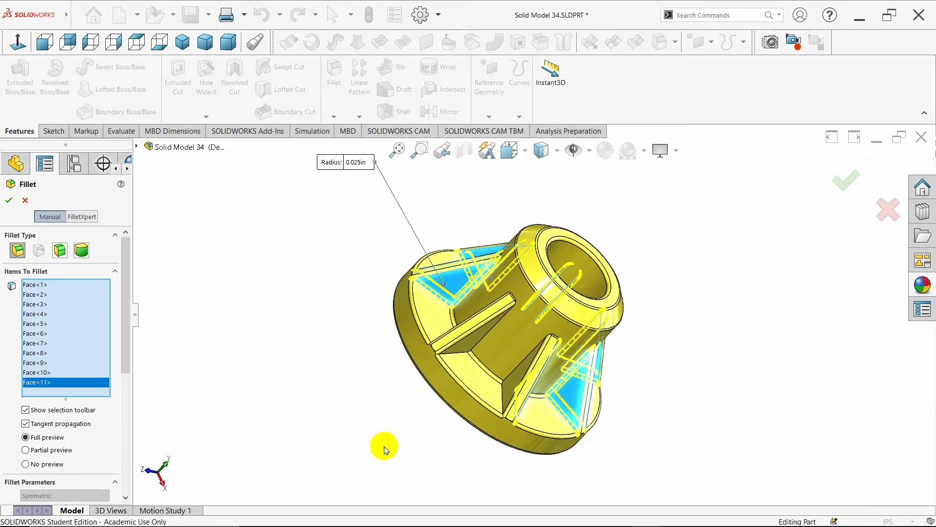
{"action": "left_click", "coordinate": [515, 378]}
{"action": "middle_click_drag", "start_coordinate": [362, 397], "coordinate": [385, 362]}
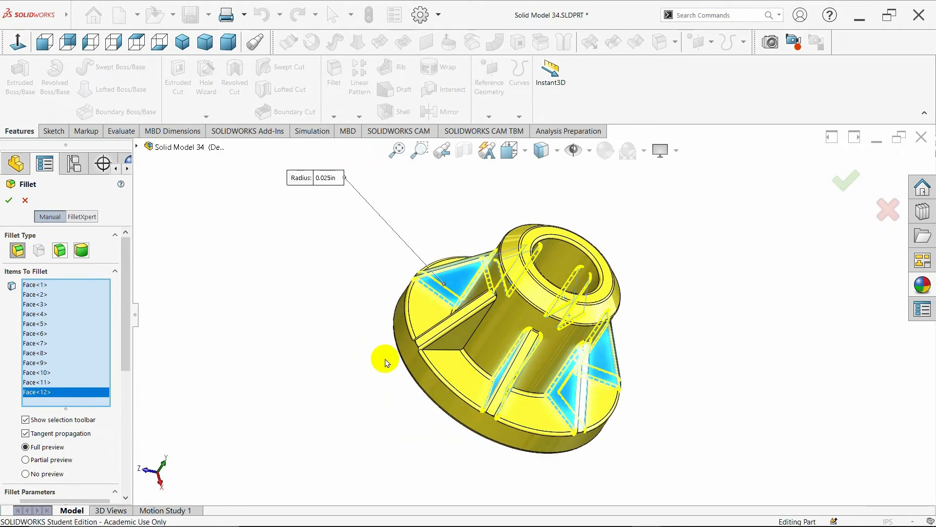
{"action": "left_click", "coordinate": [460, 341]}
{"action": "middle_click_drag", "start_coordinate": [461, 341], "coordinate": [383, 447]}
{"action": "left_click", "coordinate": [493, 383]}
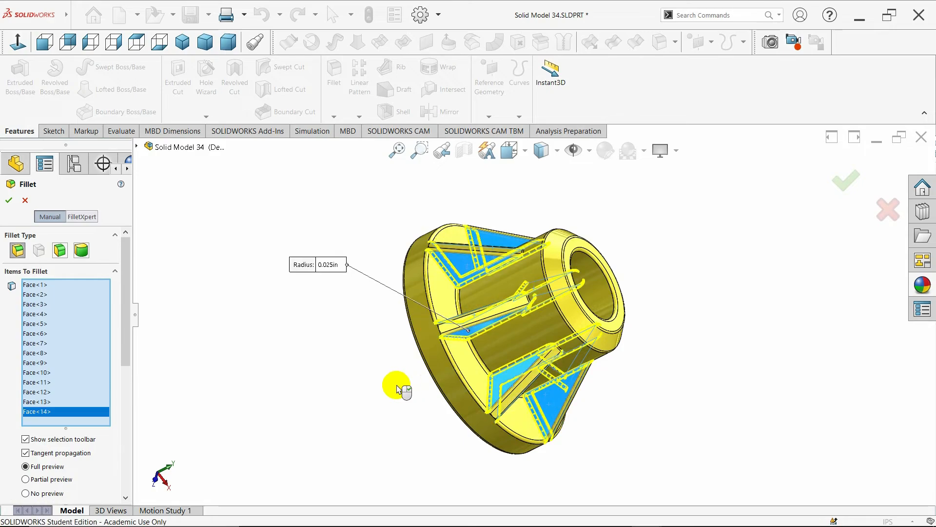
{"action": "middle_click_drag", "start_coordinate": [399, 389], "coordinate": [295, 291]}
{"action": "left_click", "coordinate": [9, 200]}
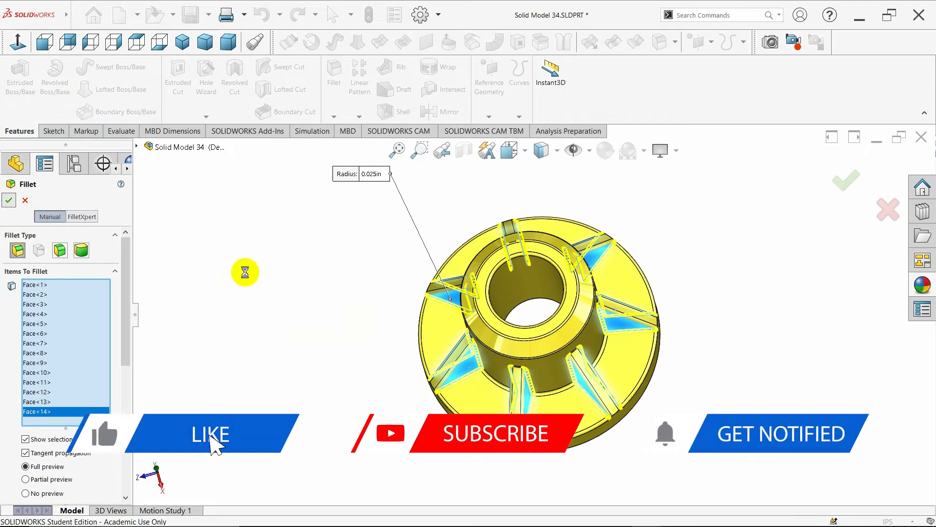
- Start a 0.025 in fillet on the short outer edges where three ribs meet the flange's cylindrical rim
{"action": "middle_click_drag", "start_coordinate": [245, 330], "coordinate": [255, 221]}
{"action": "middle_click_drag", "start_coordinate": [266, 307], "coordinate": [294, 257]}
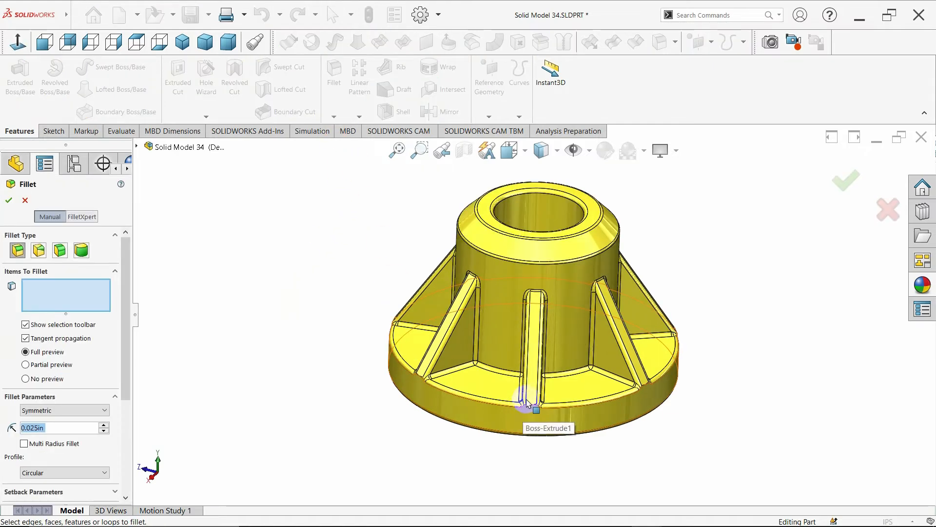
{"action": "scroll", "coordinate": [519, 405], "scroll_direction": "down", "scroll_amount": 5}
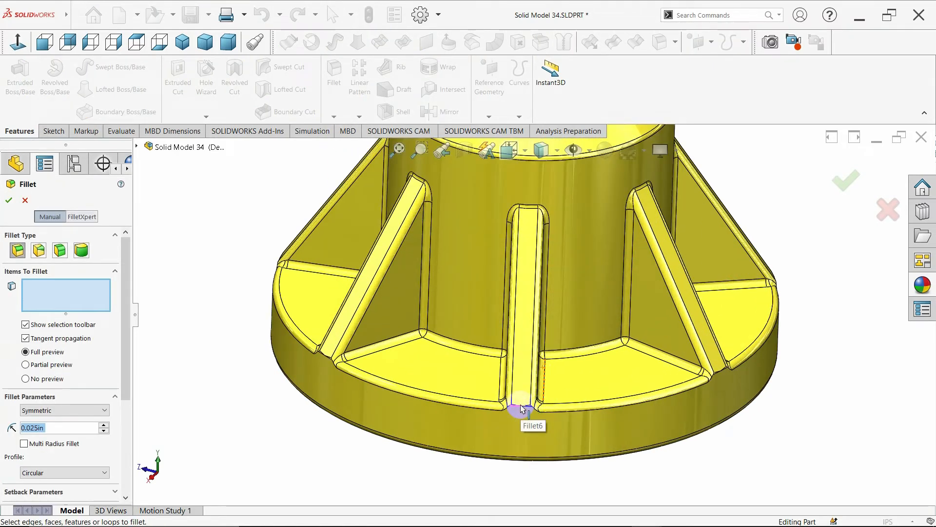
{"action": "left_click", "coordinate": [521, 410]}
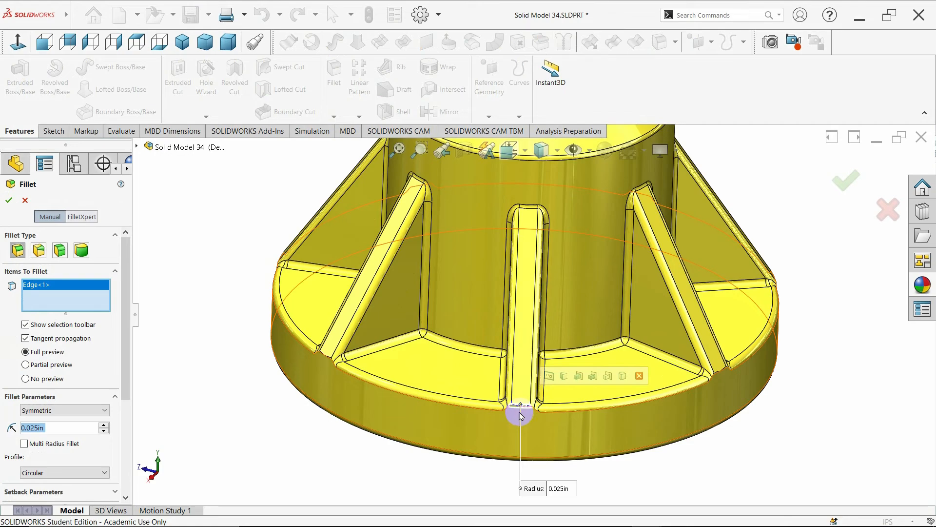
{"action": "left_click", "coordinate": [320, 355]}
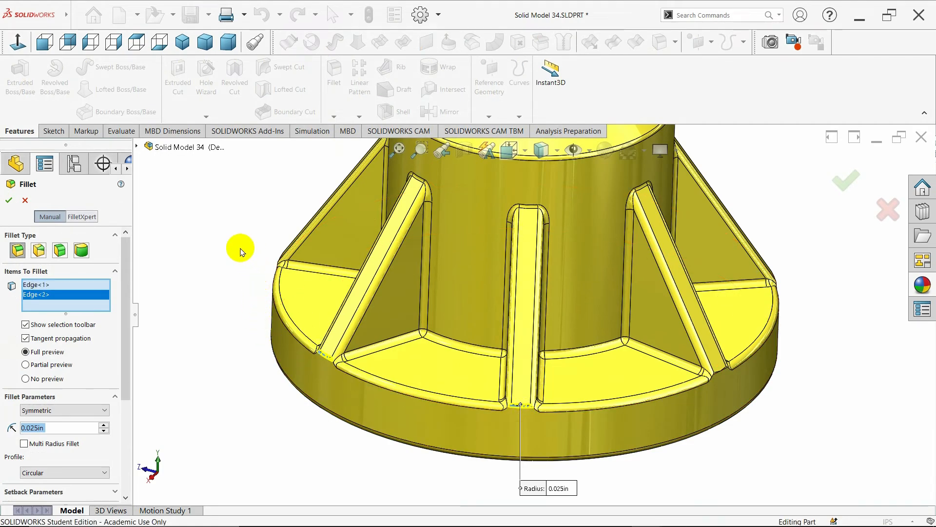
{"action": "middle_click_drag", "start_coordinate": [240, 250], "coordinate": [282, 270]}
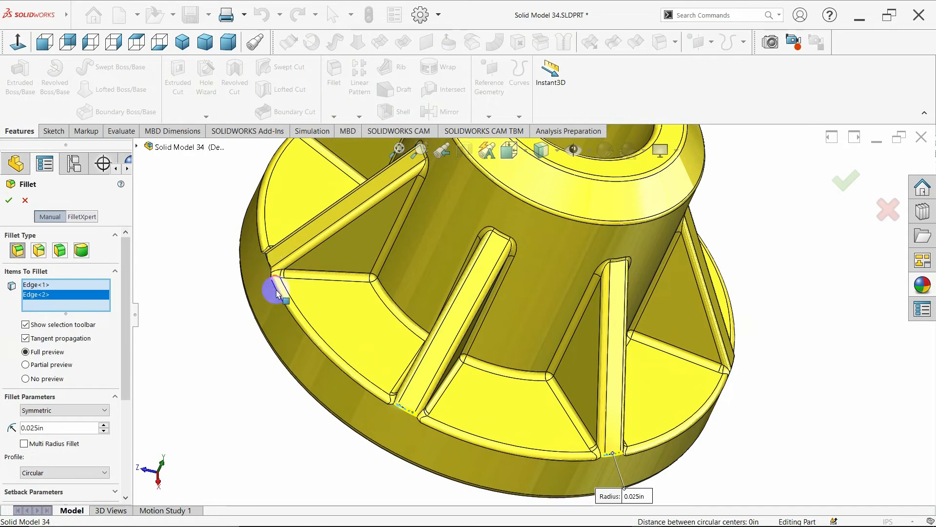
{"action": "middle_click_drag", "start_coordinate": [272, 290], "coordinate": [384, 216]}
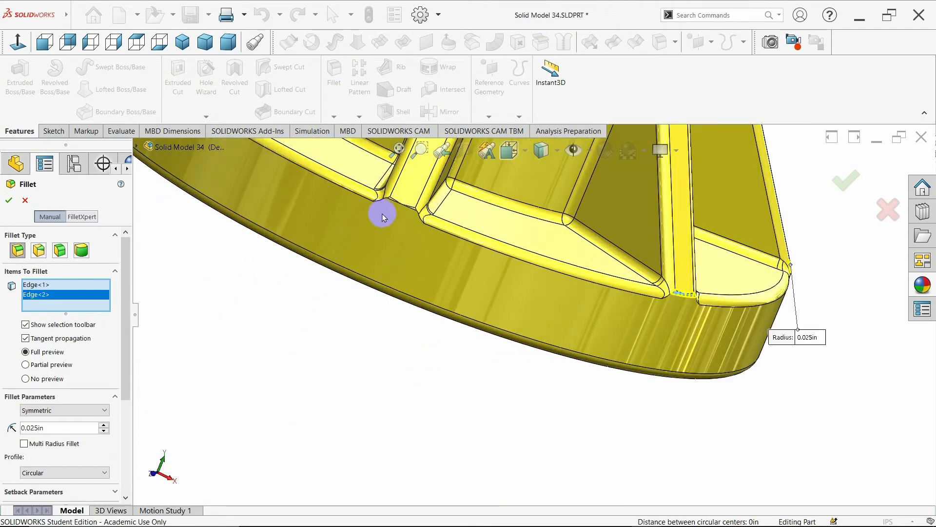
{"action": "left_click", "coordinate": [349, 229]}
{"action": "scroll", "coordinate": [347, 252], "scroll_direction": "down", "scroll_amount": 4}
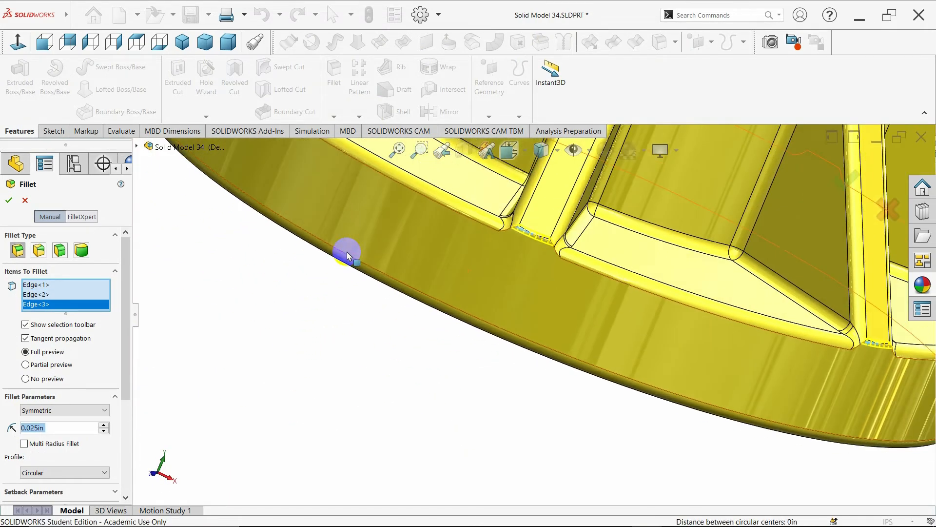
- Add the short outer rim edges of three more ribs to the 0.025 in fillet, for six edges in total
{"action": "scroll", "coordinate": [320, 290], "scroll_direction": "up", "scroll_amount": 8}
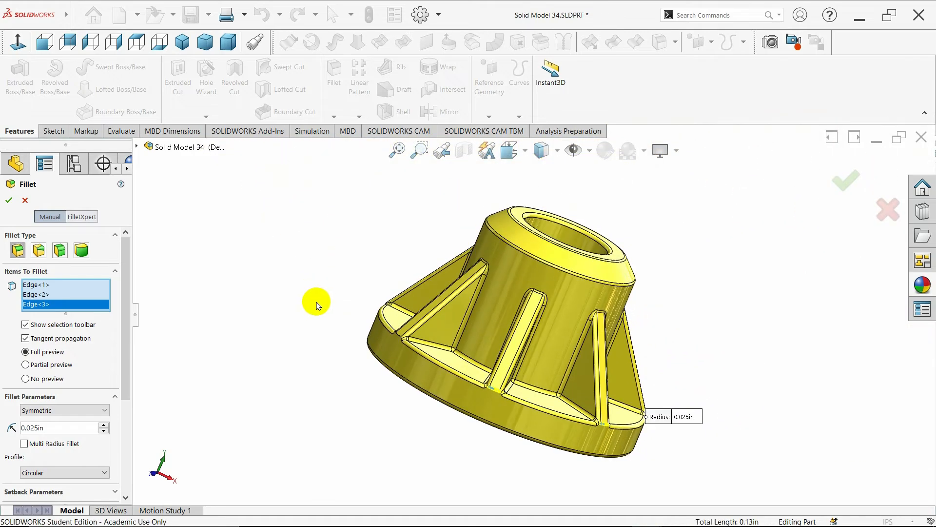
{"action": "middle_click_drag", "start_coordinate": [313, 299], "coordinate": [390, 341]}
{"action": "scroll", "coordinate": [531, 389], "scroll_direction": "down", "scroll_amount": 3}
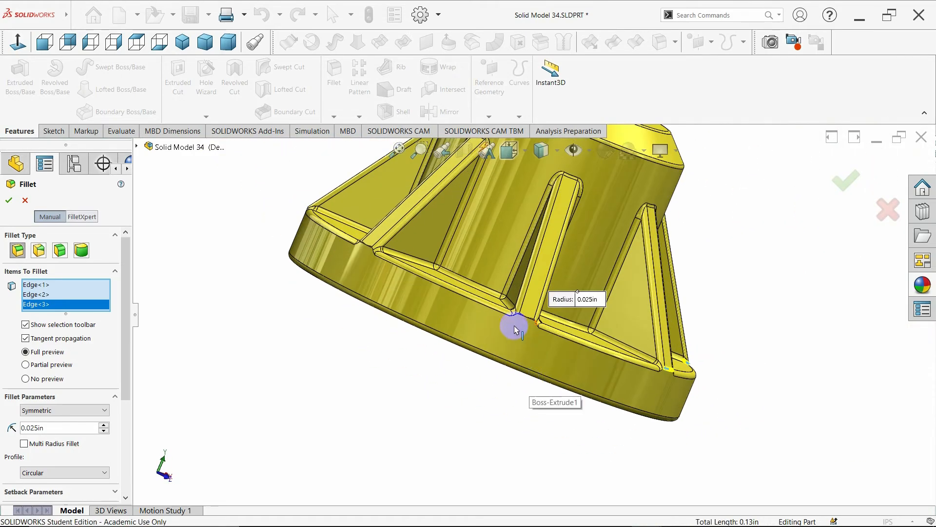
{"action": "left_click", "coordinate": [524, 319]}
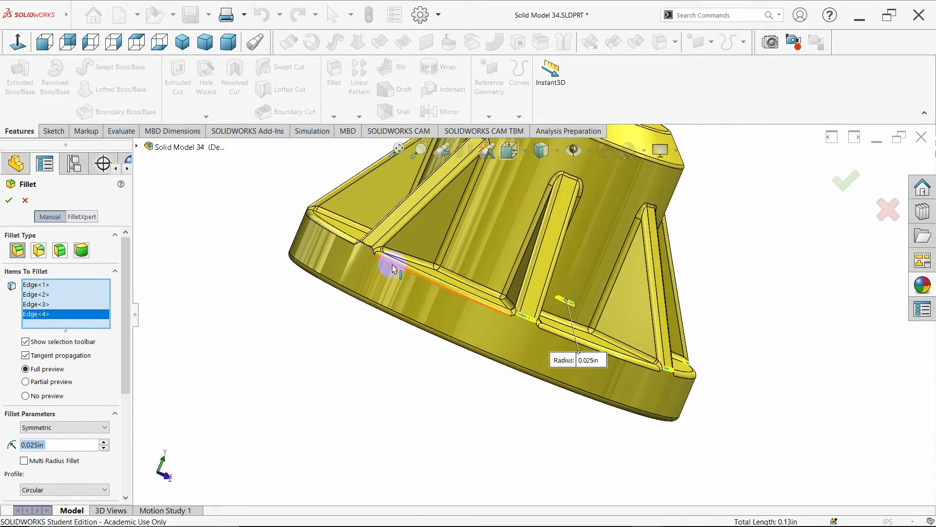
{"action": "left_click", "coordinate": [370, 250]}
{"action": "middle_click_drag", "start_coordinate": [292, 229], "coordinate": [273, 197]}
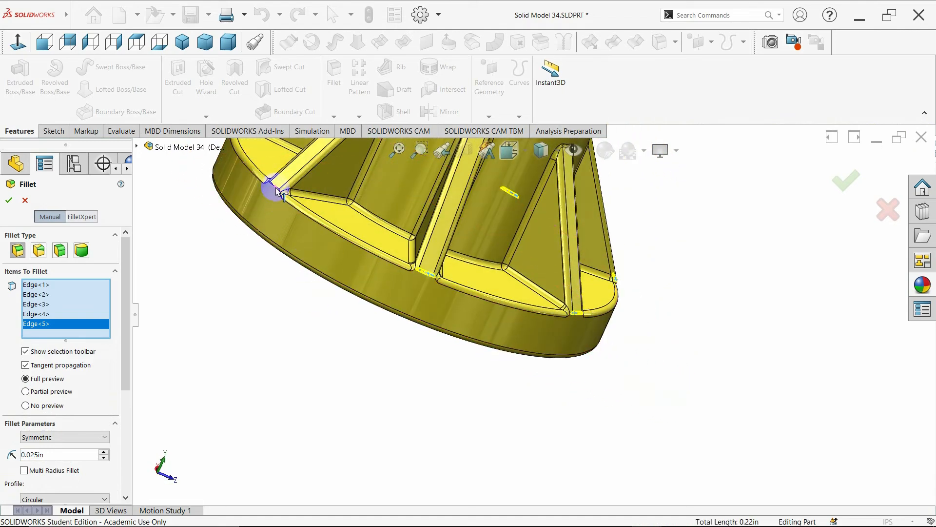
{"action": "left_click", "coordinate": [277, 191]}
{"action": "middle_click_drag", "start_coordinate": [268, 192], "coordinate": [245, 198]}
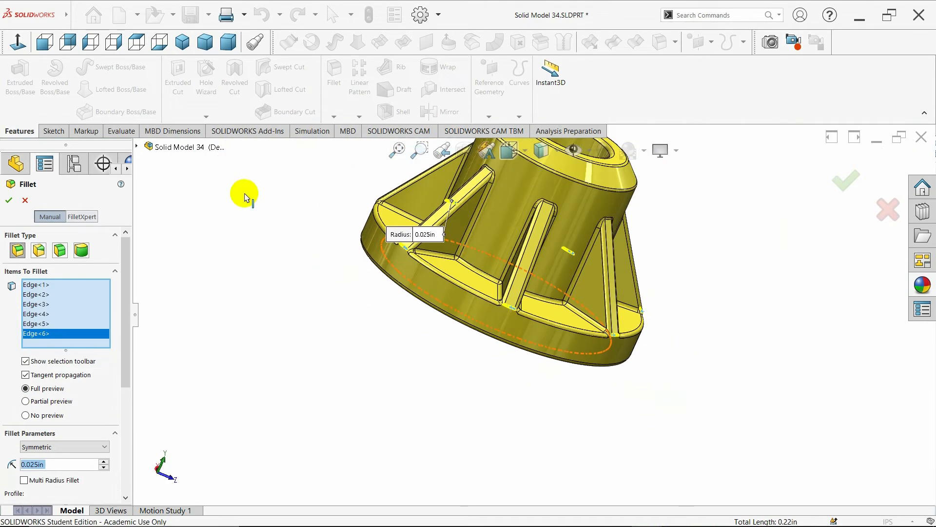
{"action": "middle_click_drag", "start_coordinate": [325, 204], "coordinate": [355, 219]}
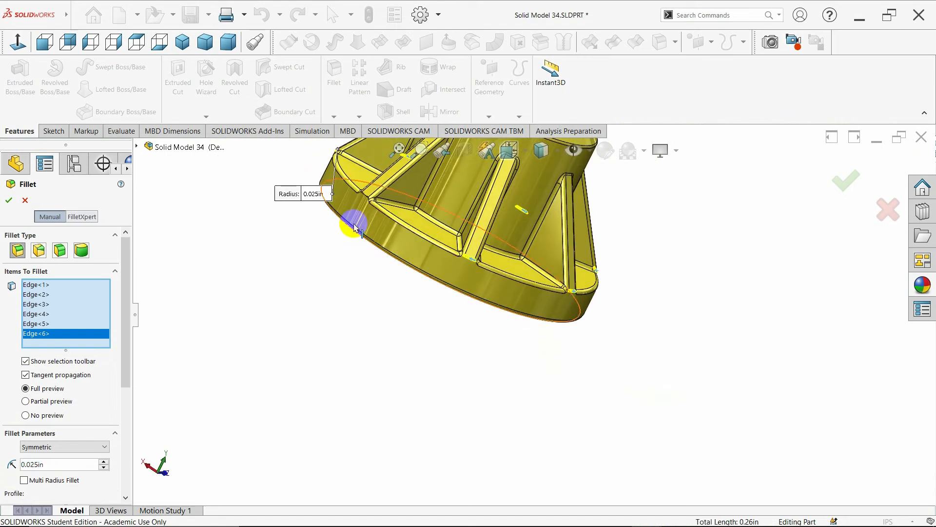
{"action": "left_click", "coordinate": [364, 195]}
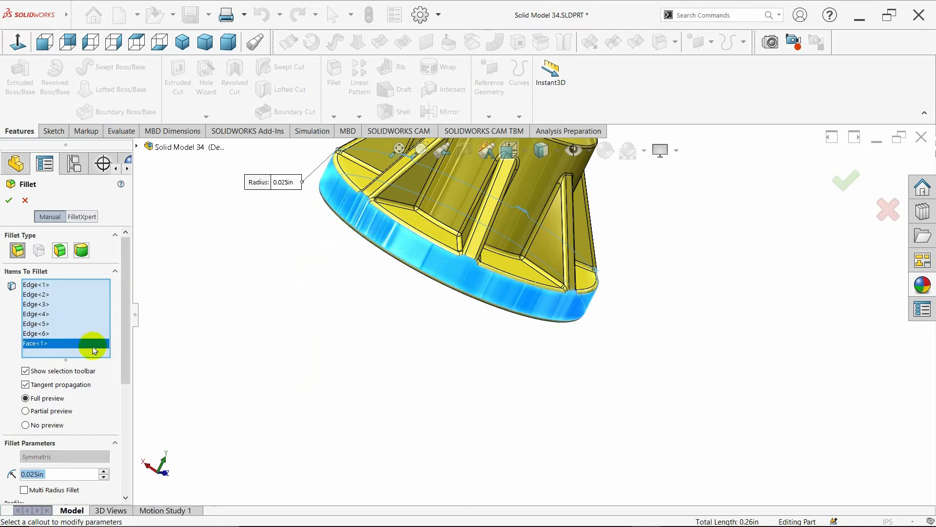
{"action": "right_click", "coordinate": [60, 346]}
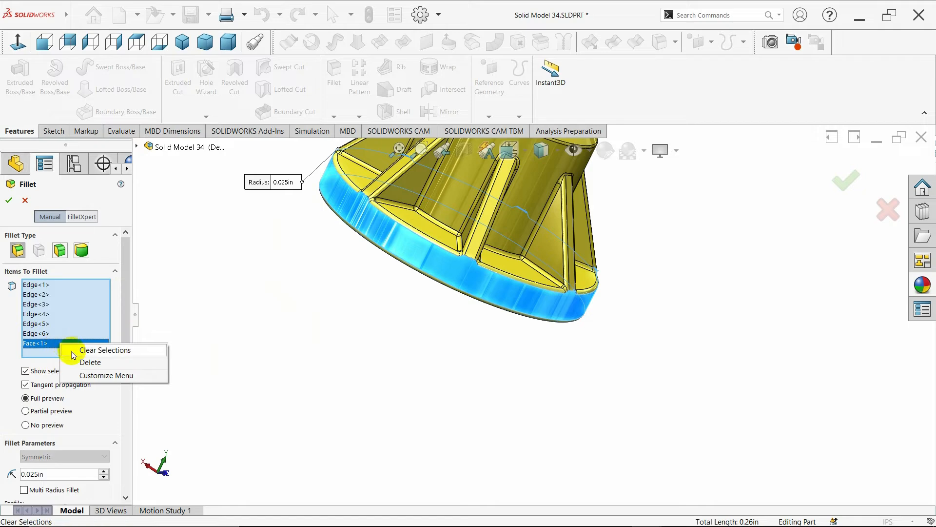
{"action": "left_click", "coordinate": [73, 361]}
- Add the seventh rib's short outer rim edge and complete the 0.025 in fillet
{"action": "scroll", "coordinate": [366, 204], "scroll_direction": "down", "scroll_amount": 5}
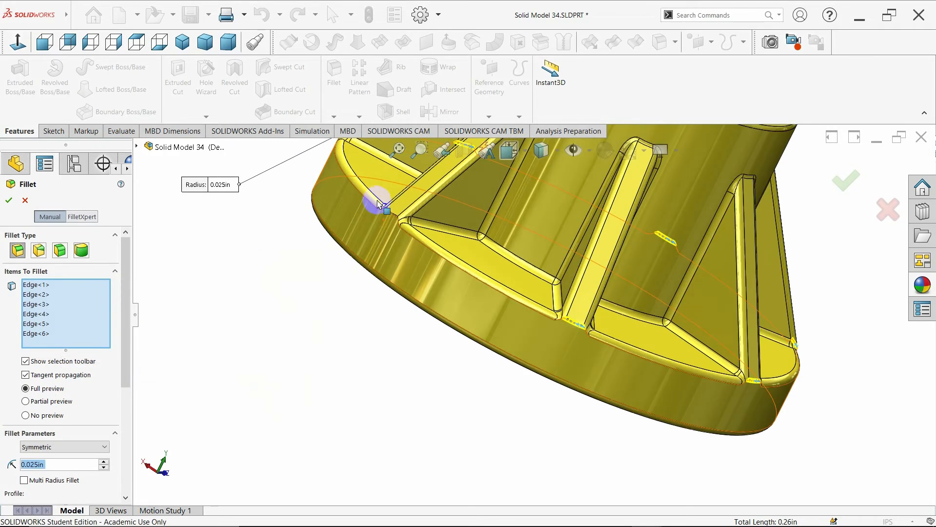
{"action": "scroll", "coordinate": [385, 212], "scroll_direction": "down", "scroll_amount": 3}
{"action": "left_click", "coordinate": [428, 241]}
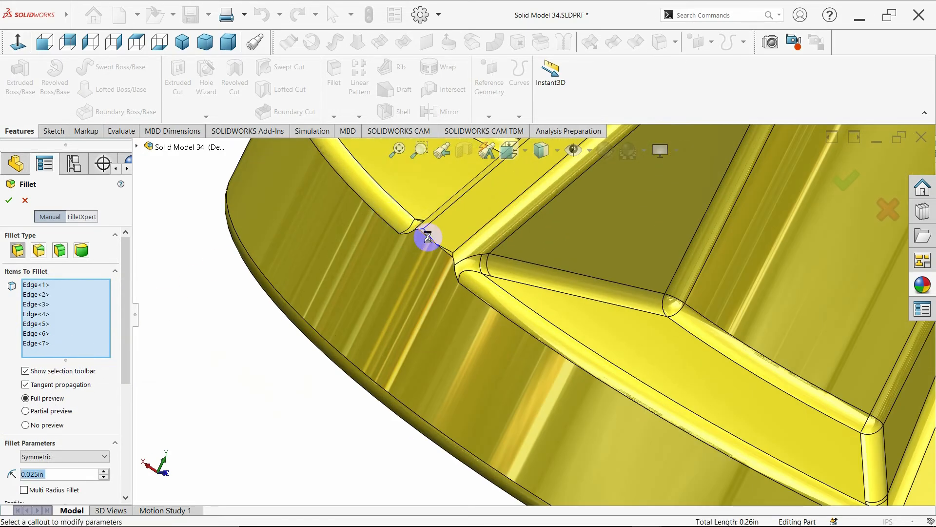
{"action": "scroll", "coordinate": [336, 225], "scroll_direction": "up", "scroll_amount": 5}
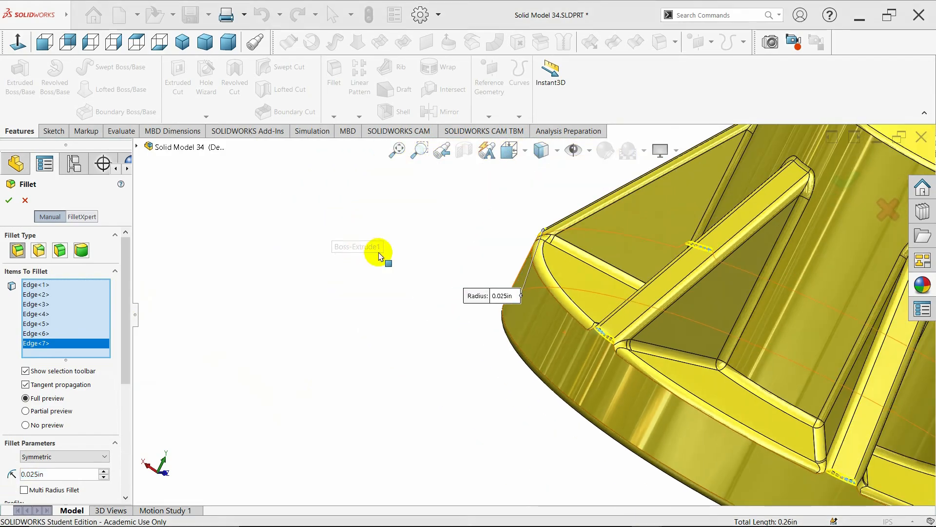
{"action": "middle_click_drag", "start_coordinate": [449, 326], "coordinate": [426, 368]}
{"action": "left_click", "coordinate": [183, 43]}
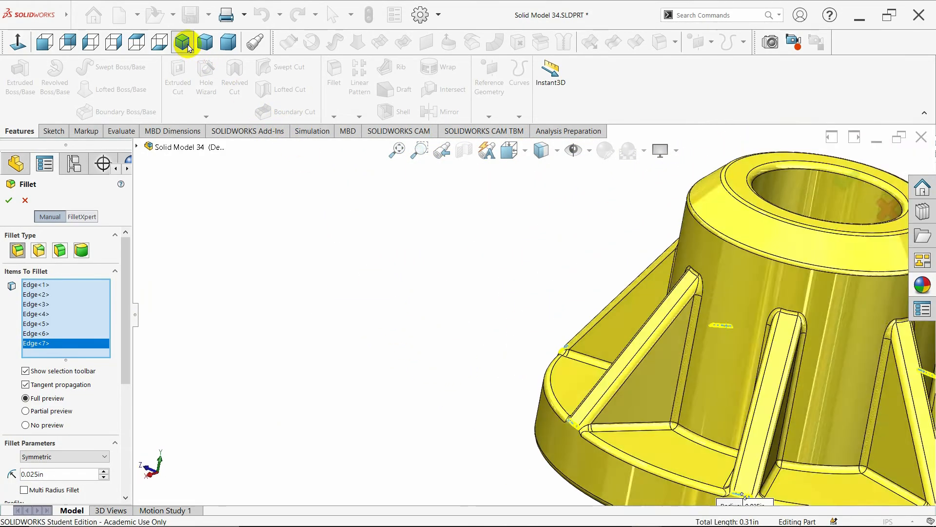
{"action": "mouse_move", "coordinate": [655, 246]}
{"action": "middle_mouse_down"}
{"action": "mouse_move", "coordinate": [661, 387]}
{"action": "mouse_move", "coordinate": [656, 261]}
{"action": "middle_mouse_up"}
{"action": "left_click", "coordinate": [10, 200]}
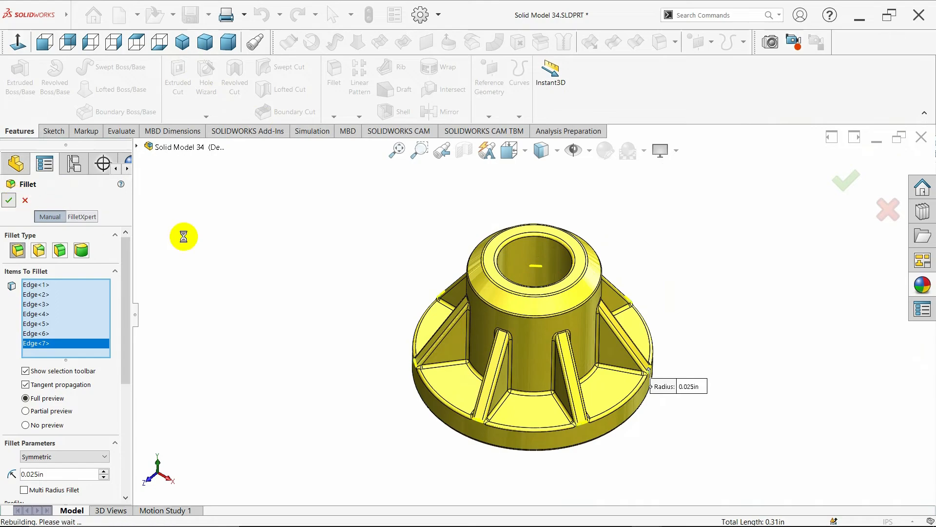
- Examine the filleted part from the side and in the isometric, trimetric and dimetric views
{"action": "middle_click_drag", "start_coordinate": [269, 286], "coordinate": [625, 317]}
{"action": "key", "text": "z"}
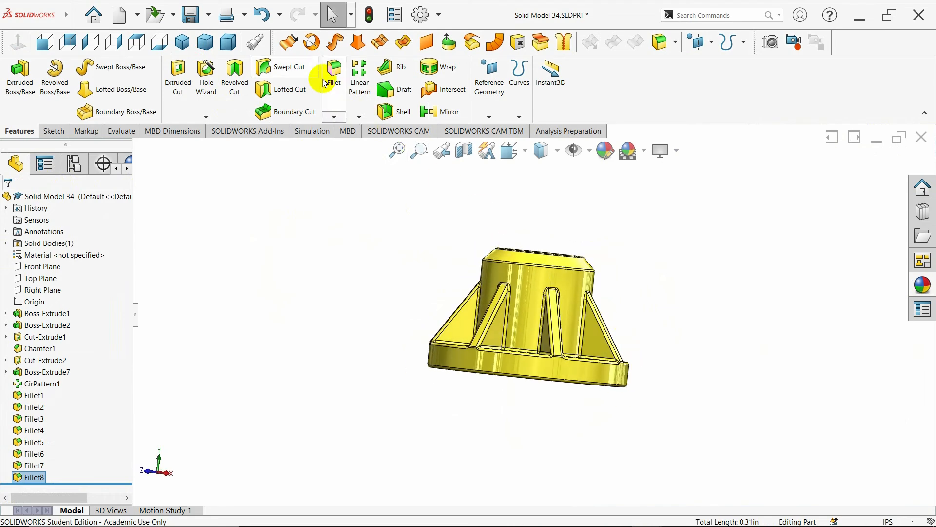
{"action": "left_click", "coordinate": [192, 43]}
{"action": "left_click", "coordinate": [239, 265]}
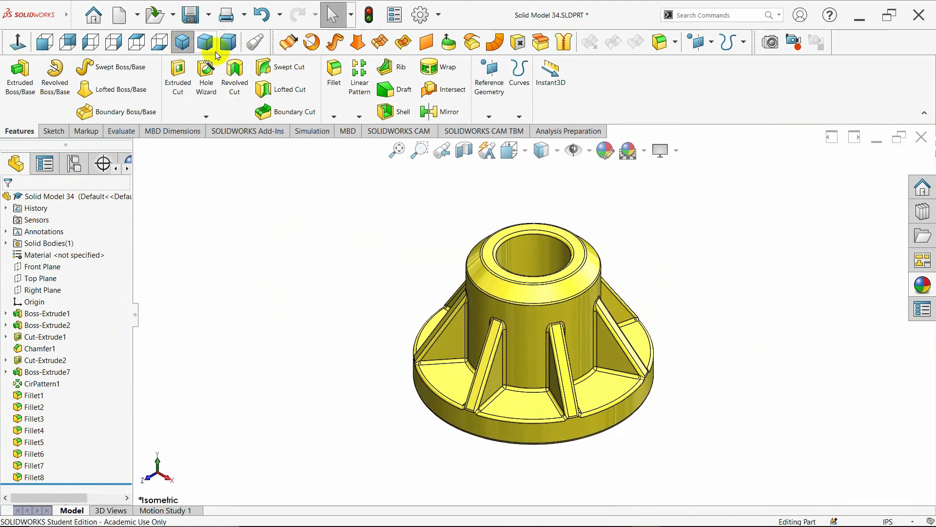
{"action": "left_click", "coordinate": [205, 44]}
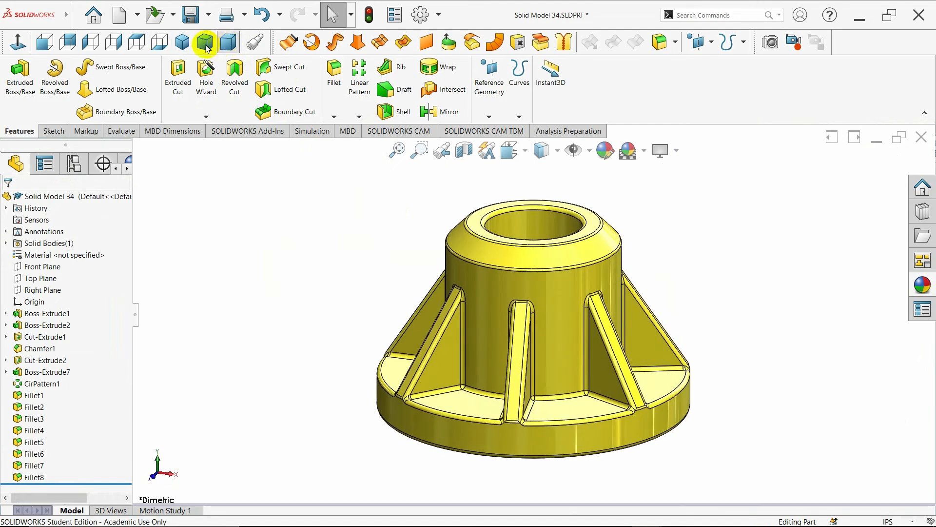
{"action": "left_click", "coordinate": [181, 43]}
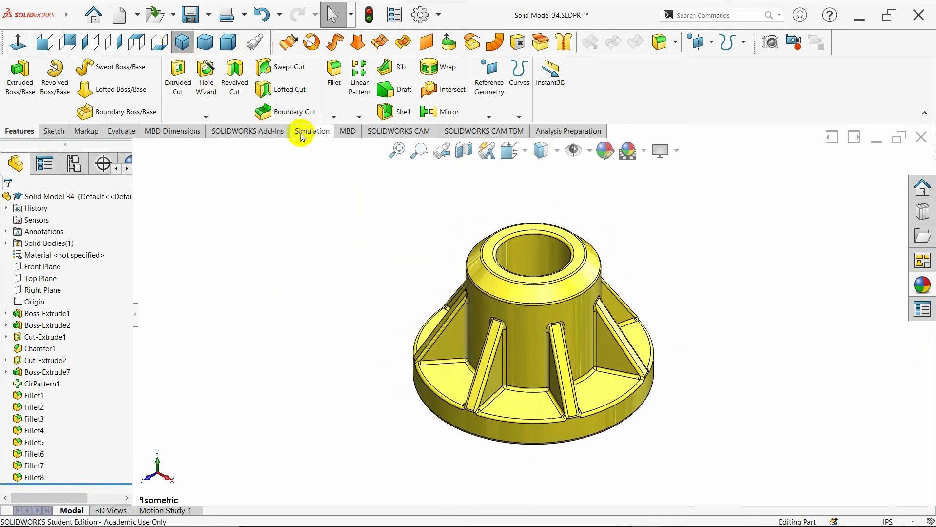
- Section the part with the Front Plane offset 0.08 in and examine the cut bore and underside recess
{"action": "left_click", "coordinate": [461, 155]}
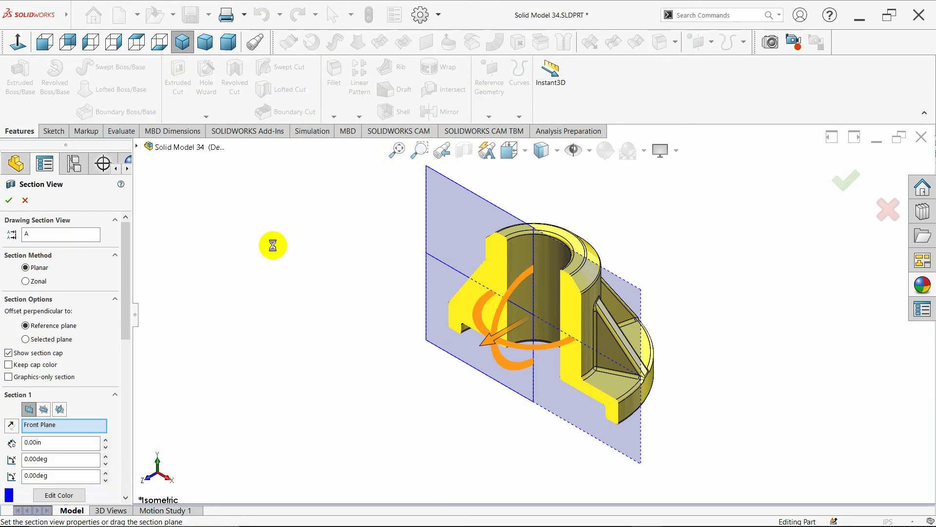
{"action": "left_click_drag", "start_coordinate": [493, 340], "coordinate": [493, 361]}
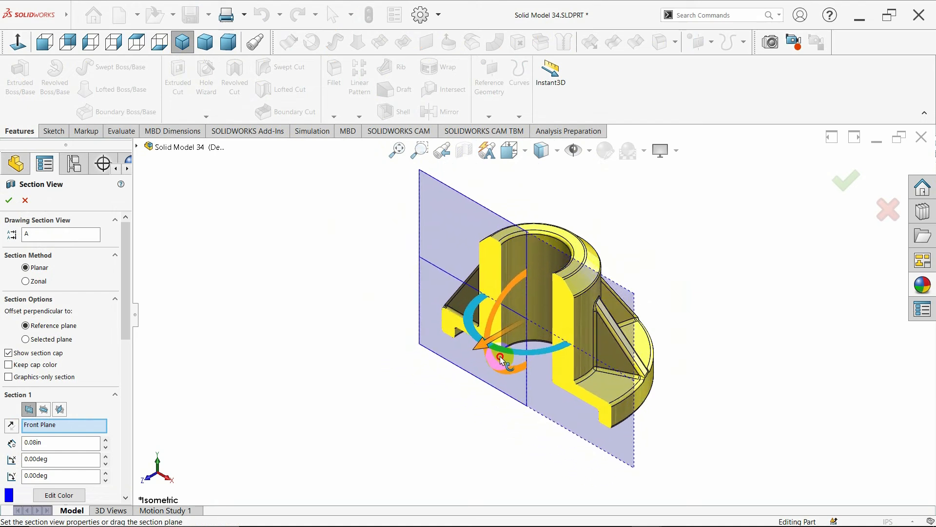
{"action": "left_click", "coordinate": [8, 200]}
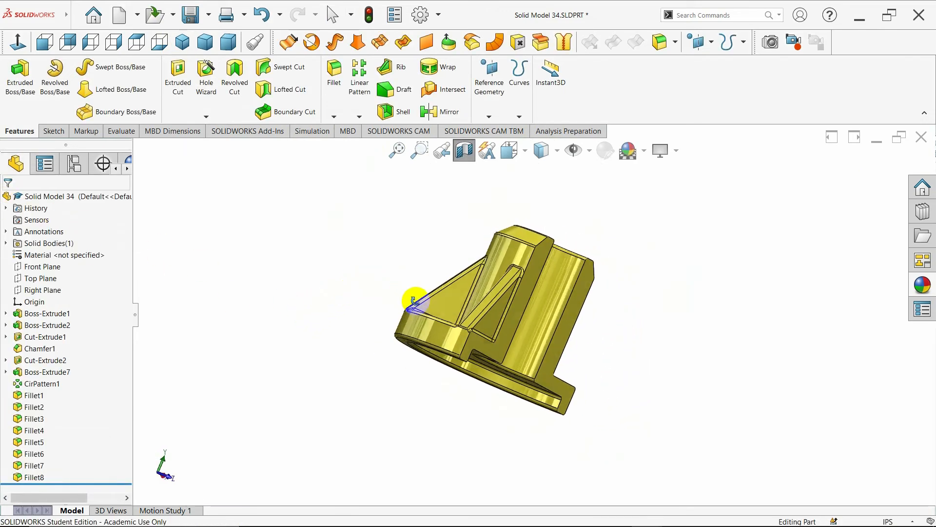
{"action": "middle_click_drag", "start_coordinate": [389, 306], "coordinate": [332, 291]}
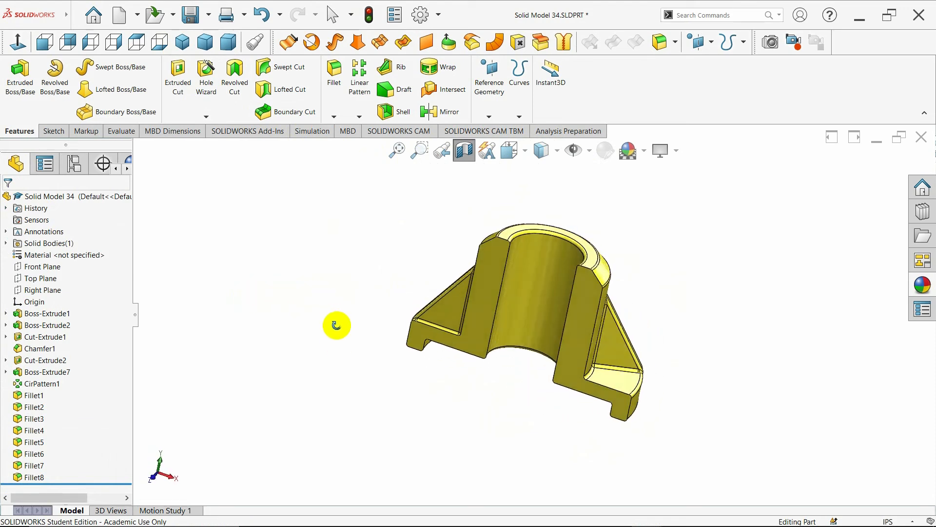
{"action": "middle_click_drag", "start_coordinate": [315, 428], "coordinate": [327, 418]}
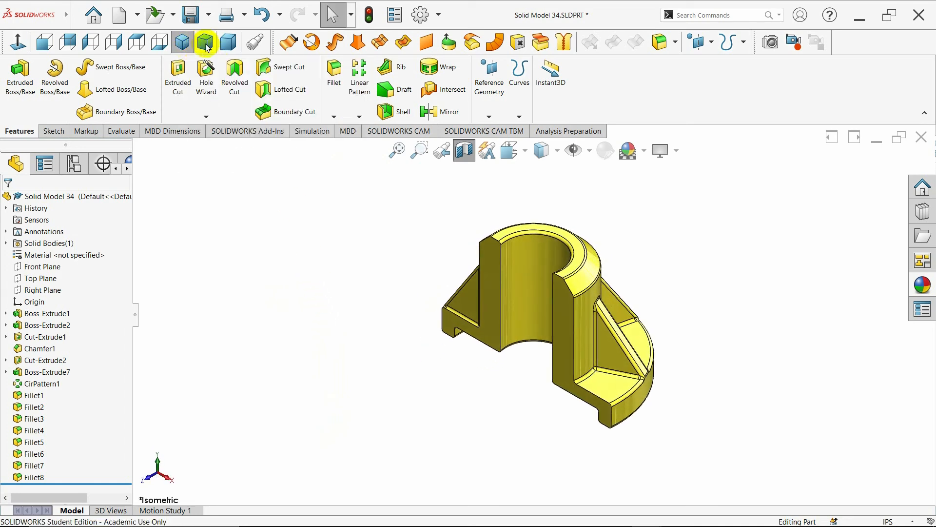
- Examine the sectioned part in trimetric, dimetric and isometric views and turn the section view off
{"action": "left_click", "coordinate": [204, 42]}
{"action": "left_click", "coordinate": [228, 42]}
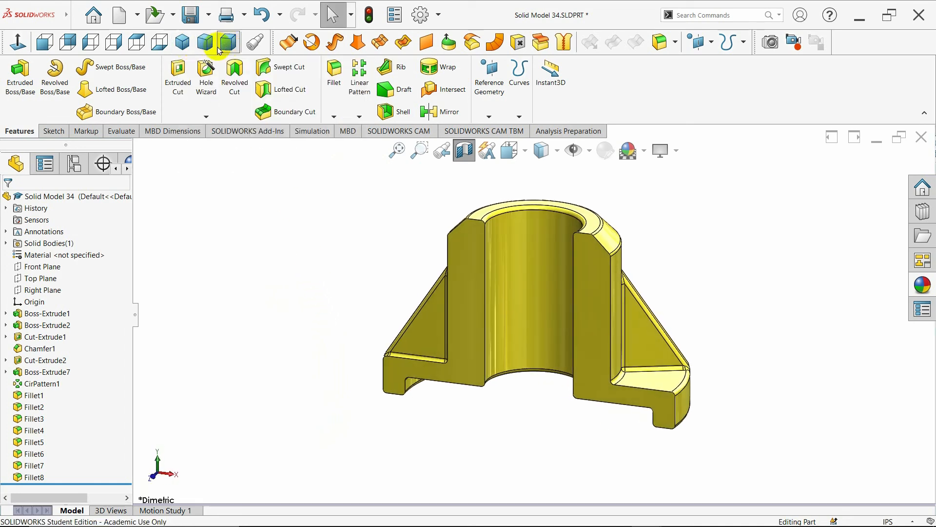
{"action": "left_click", "coordinate": [183, 42]}
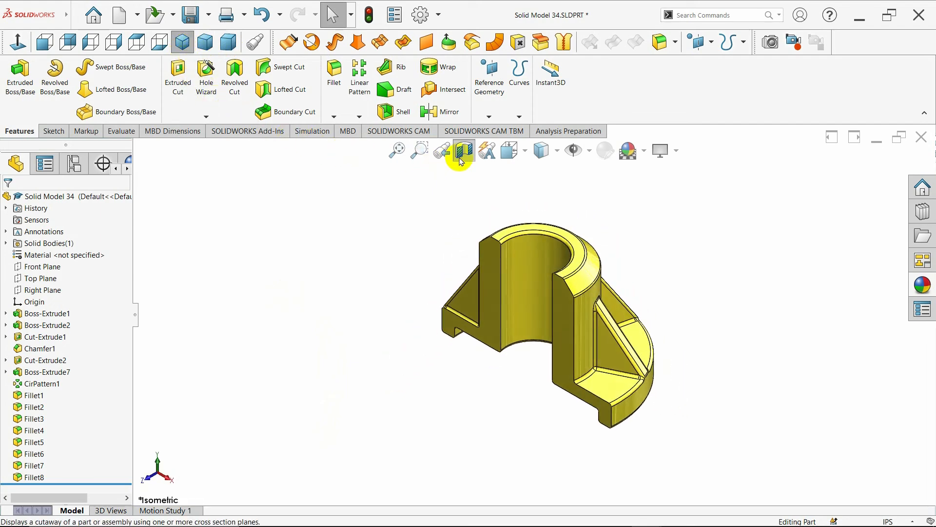
{"action": "left_click", "coordinate": [462, 155]}
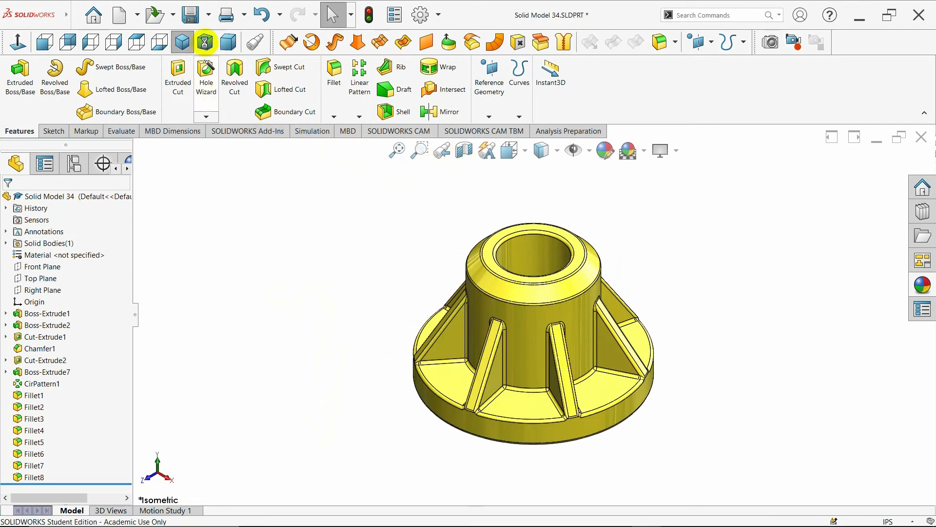
- Check the whole part in the trimetric and dimetric views and display it shaded without edges in isometric view
{"action": "left_click", "coordinate": [204, 42]}
{"action": "left_click", "coordinate": [228, 42]}
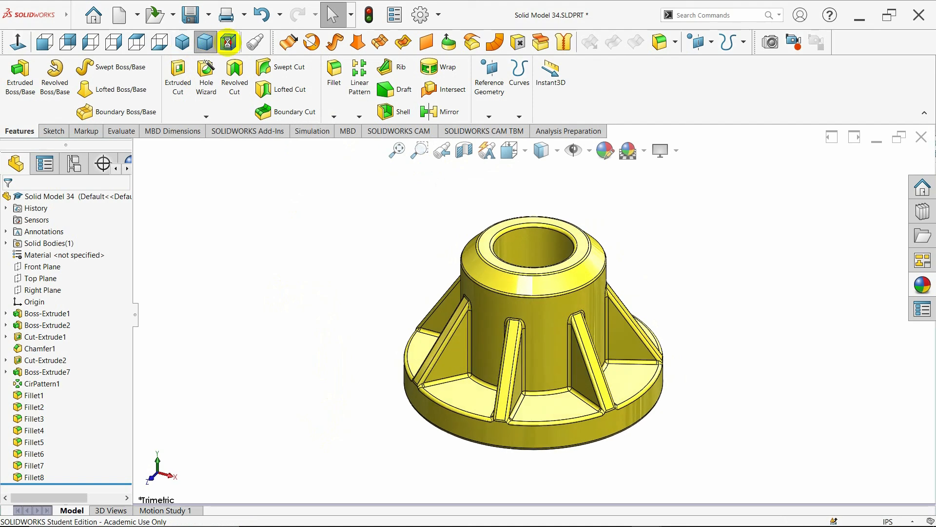
{"action": "left_click", "coordinate": [188, 48]}
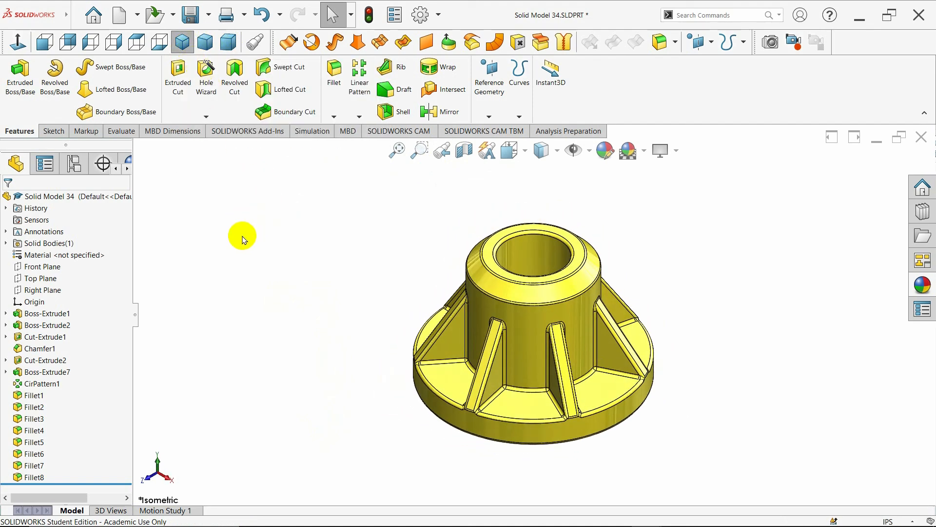
{"action": "left_click", "coordinate": [542, 196]}
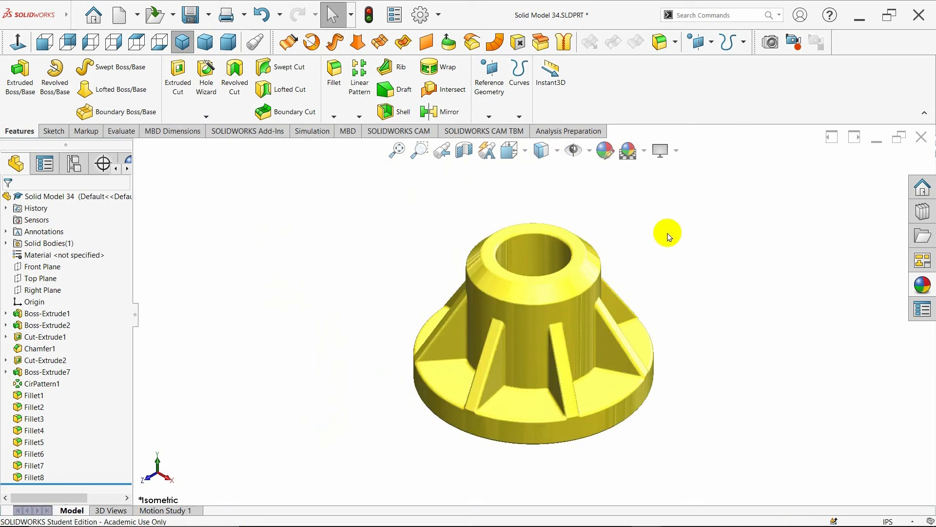